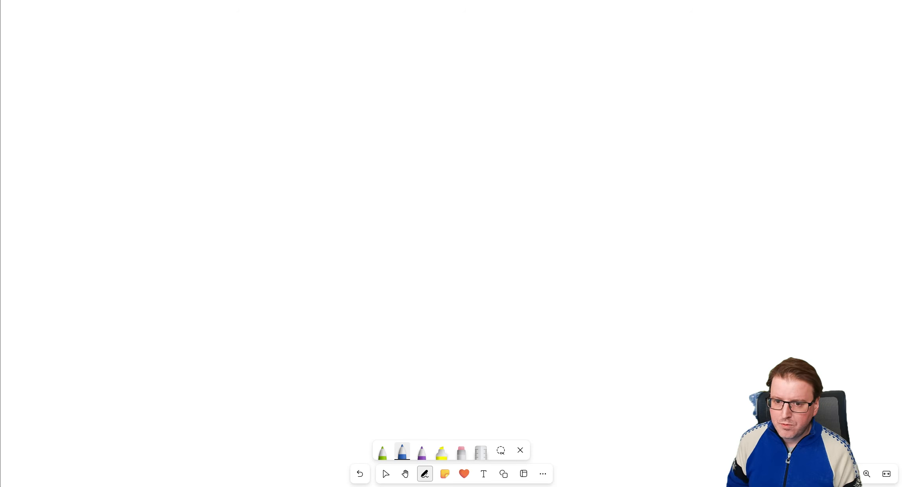
Draw a large blue rectangle across the whiteboard and handwrite "HV SERVER" above it
mouse_move(137, 91)
mouse_down()
mouse_move(138, 319)
mouse_move(258, 389)
mouse_move(519, 385)
mouse_move(557, 251)
mouse_move(576, 63)
mouse_move(153, 68)
mouse_move(136, 91)
mouse_up()
drag(214, 38, 214, 58)
mouse_move(223, 39)
mouse_down()
mouse_move(224, 58)
mouse_move(223, 47)
mouse_up()
mouse_move(229, 38)
mouse_down()
mouse_move(274, 49)
mouse_move(270, 56)
mouse_up()
drag(283, 55, 299, 55)
mouse_move(303, 57)
mouse_down()
mouse_move(314, 41)
mouse_move(331, 41)
mouse_up()
mouse_move(335, 39)
mouse_down()
mouse_move(335, 56)
mouse_move(344, 37)
mouse_move(342, 46)
mouse_up()
drag(335, 57, 343, 59)
mouse_move(349, 56)
mouse_down()
mouse_move(354, 41)
mouse_move(365, 57)
mouse_up()
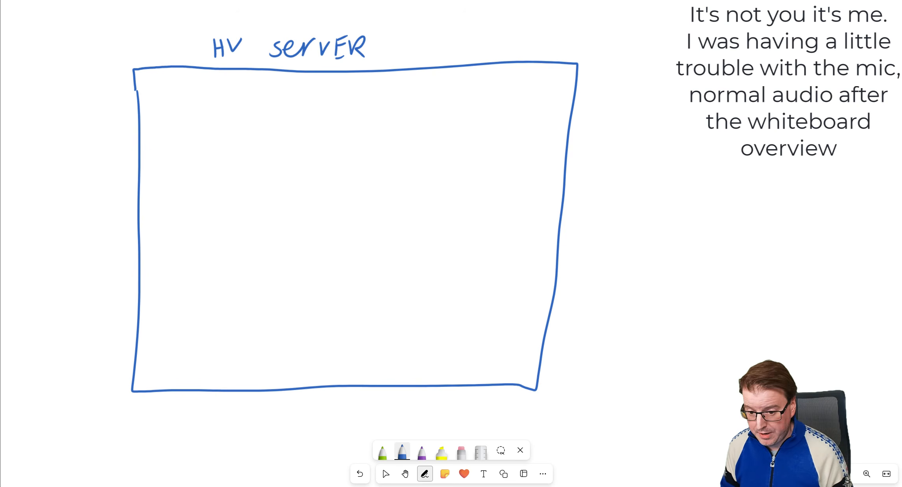
Handwrite "2025" and "HYPER-V" at the base of the server box and separate them with a horizontal line above
mouse_move(175, 358)
mouse_down()
mouse_move(185, 373)
mouse_move(195, 354)
mouse_move(223, 370)
mouse_up()
drag(226, 350, 237, 348)
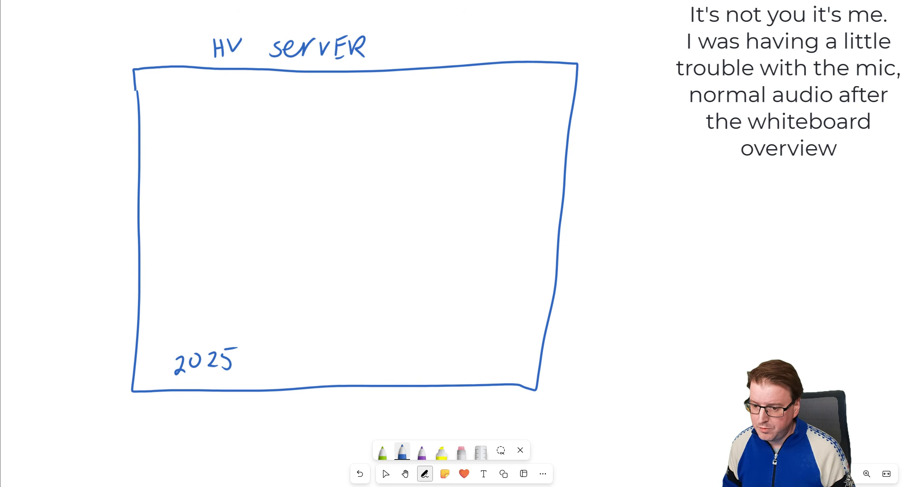
drag(306, 355, 304, 369)
drag(315, 348, 317, 356)
mouse_move(325, 344)
mouse_down()
mouse_move(322, 360)
mouse_move(323, 351)
mouse_up()
mouse_move(331, 360)
mouse_down()
mouse_move(338, 337)
mouse_move(332, 347)
mouse_up()
mouse_move(347, 343)
mouse_down()
mouse_move(348, 360)
mouse_move(355, 333)
mouse_up()
drag(346, 351, 356, 356)
mouse_move(360, 338)
mouse_down()
mouse_move(359, 357)
mouse_move(406, 328)
mouse_up()
mouse_move(146, 315)
mouse_down()
mouse_move(252, 304)
mouse_move(527, 307)
mouse_up()
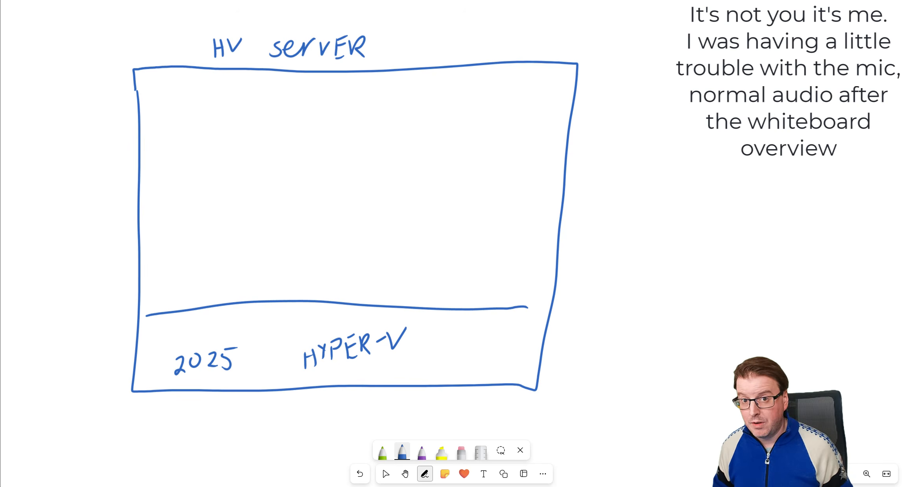
Change the purple pen to black and draw a small square labelled "NIC" beside the HYPER-V text
click(422, 452)
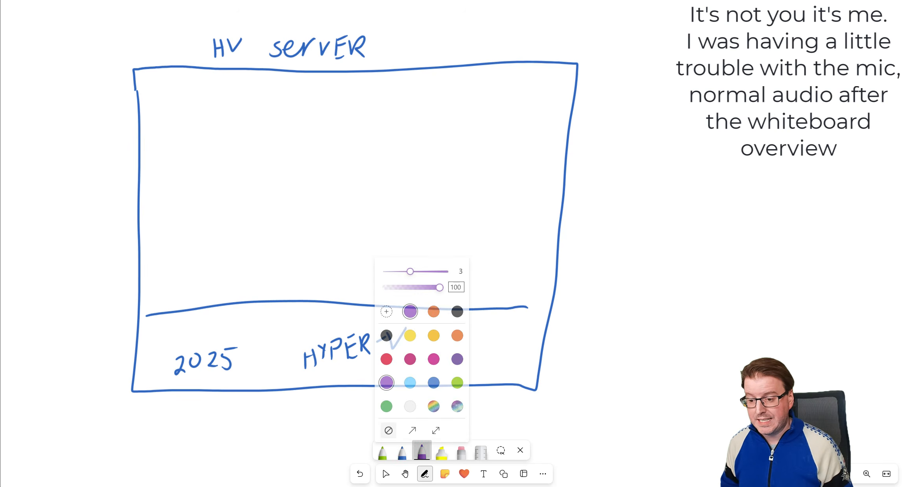
click(386, 333)
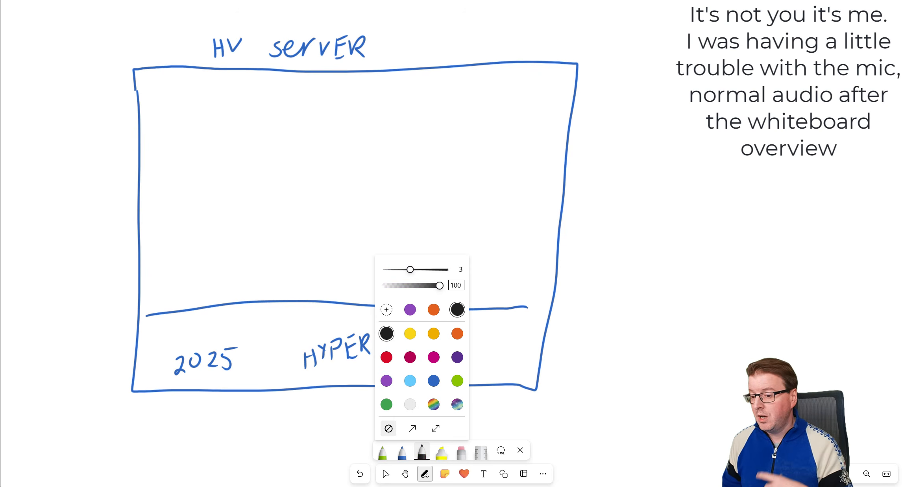
click(421, 452)
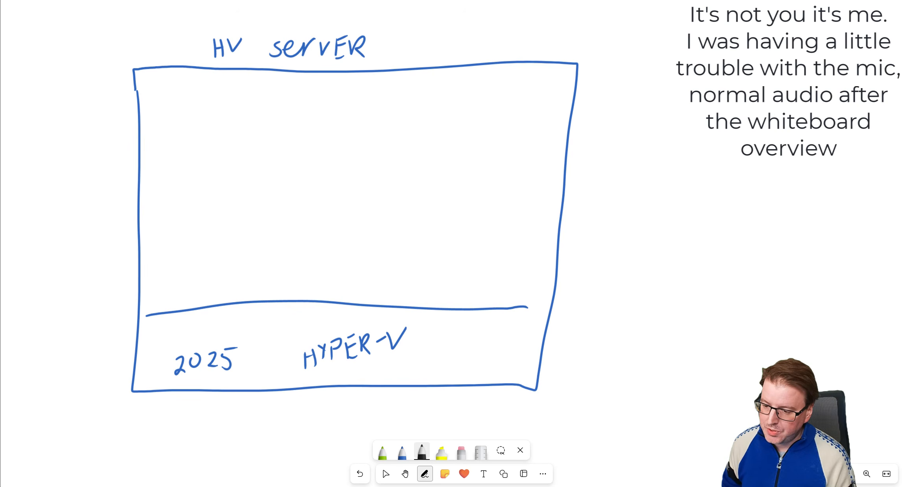
mouse_move(468, 334)
mouse_down()
mouse_move(466, 365)
mouse_move(515, 345)
mouse_move(468, 325)
mouse_up()
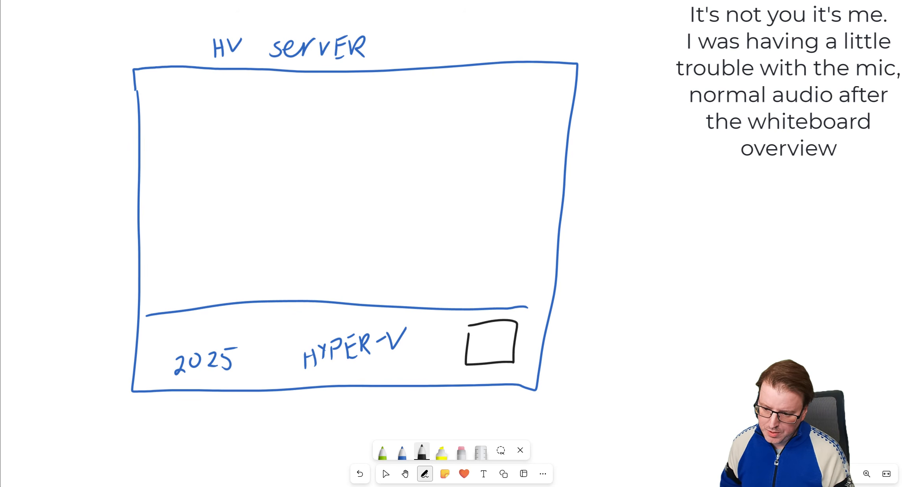
mouse_move(467, 371)
mouse_down()
mouse_move(467, 384)
mouse_move(481, 366)
mouse_move(486, 382)
mouse_move(501, 378)
mouse_up()
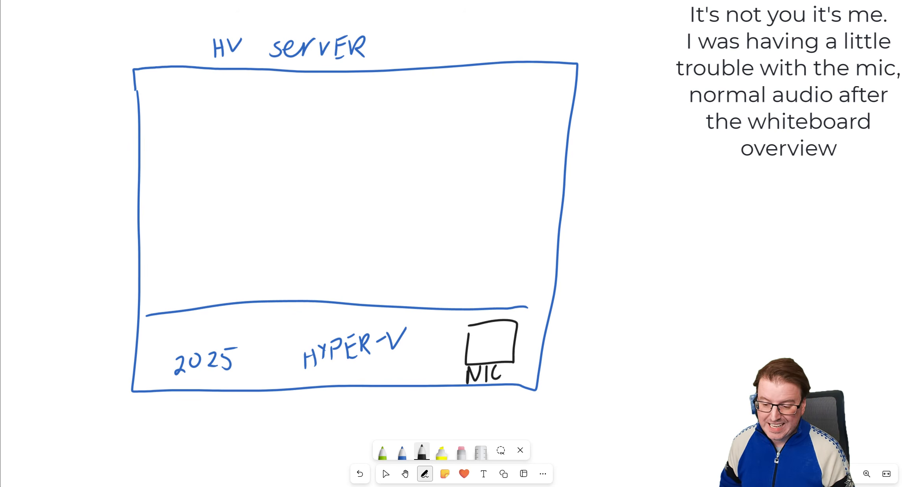
Draw a black arrow from the NIC square out of the server box and write "Switch" at its tip
mouse_move(514, 335)
mouse_down()
mouse_move(606, 324)
mouse_move(601, 332)
mouse_up()
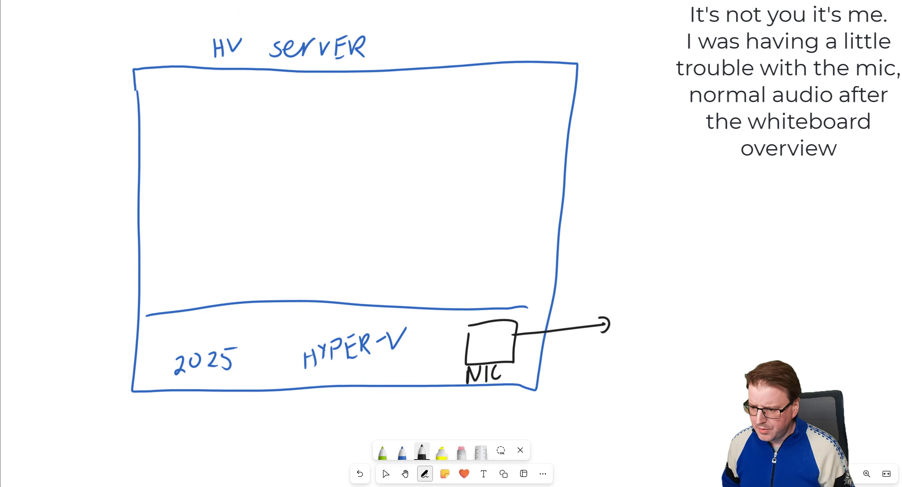
mouse_move(634, 315)
mouse_down()
mouse_move(621, 334)
mouse_move(653, 320)
mouse_move(659, 332)
mouse_up()
drag(668, 309, 675, 324)
drag(682, 319, 679, 327)
mouse_move(688, 305)
mouse_down()
mouse_move(685, 325)
mouse_move(698, 321)
mouse_up()
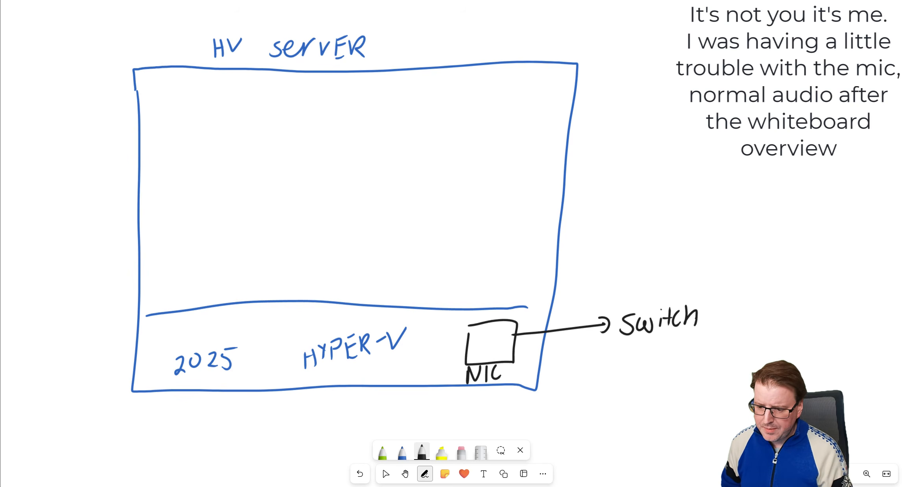
Change the blue pen to red and write the address 10.10.10.100 beside the NIC square
click(402, 453)
click(402, 453)
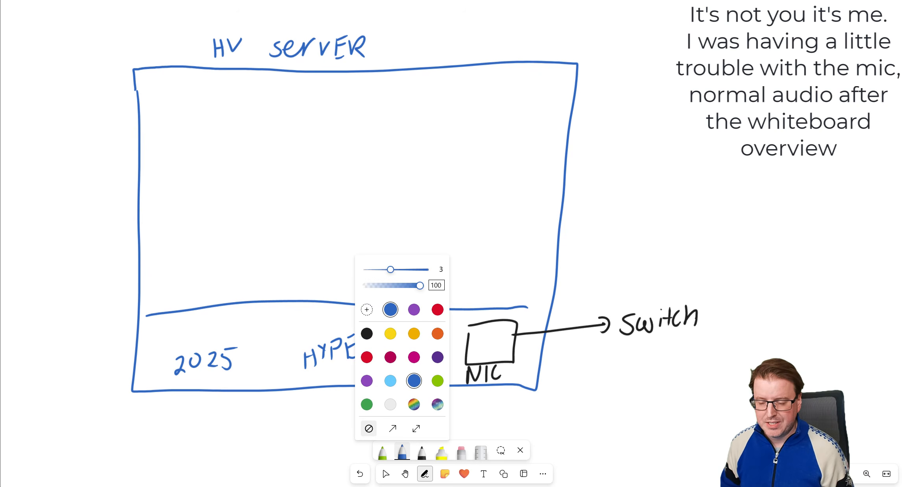
click(366, 357)
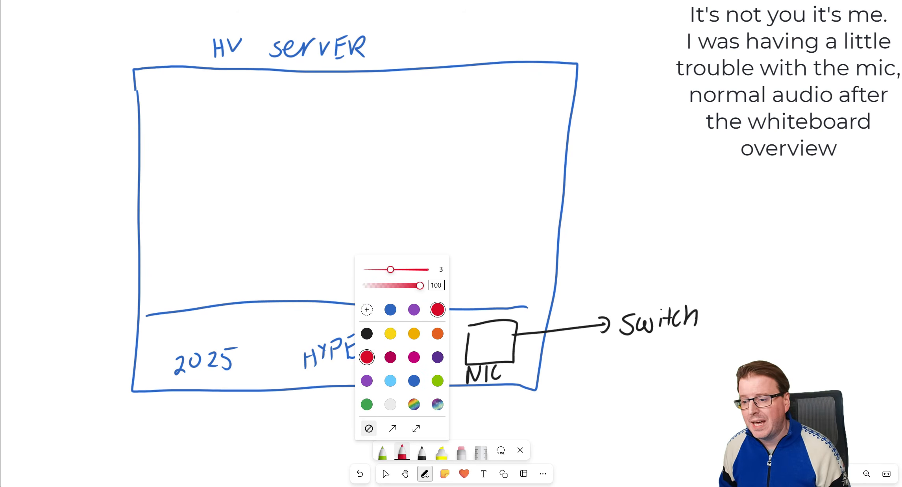
mouse_move(520, 349)
mouse_down()
mouse_move(518, 366)
mouse_move(530, 354)
mouse_move(547, 367)
mouse_up()
mouse_move(556, 355)
mouse_down()
mouse_move(552, 366)
mouse_move(556, 355)
mouse_move(598, 369)
mouse_move(619, 357)
mouse_up()
click(590, 364)
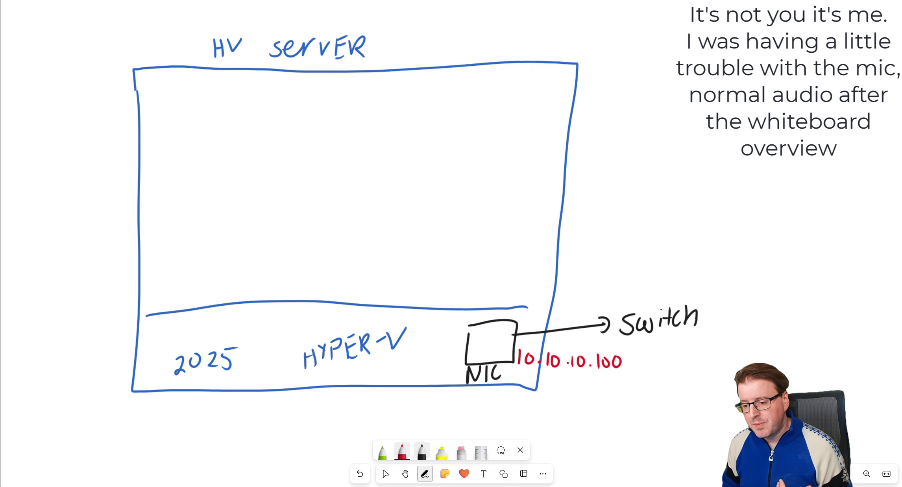
Draw a black upward arrow above "Switch" and a cloud containing "www" above the arrow
click(421, 451)
mouse_move(655, 270)
mouse_down()
mouse_move(653, 293)
mouse_move(655, 232)
mouse_up()
mouse_move(643, 241)
mouse_down()
mouse_move(649, 222)
mouse_move(662, 229)
mouse_up()
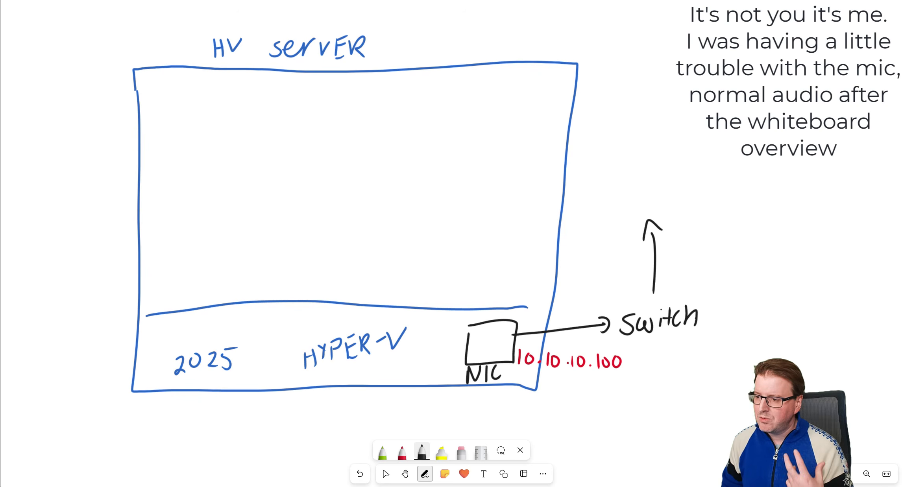
mouse_move(629, 138)
mouse_down()
mouse_move(648, 148)
mouse_move(667, 136)
mouse_move(685, 147)
mouse_move(695, 134)
mouse_move(708, 138)
mouse_up()
mouse_move(656, 116)
mouse_down()
mouse_move(664, 179)
mouse_move(683, 118)
mouse_up()
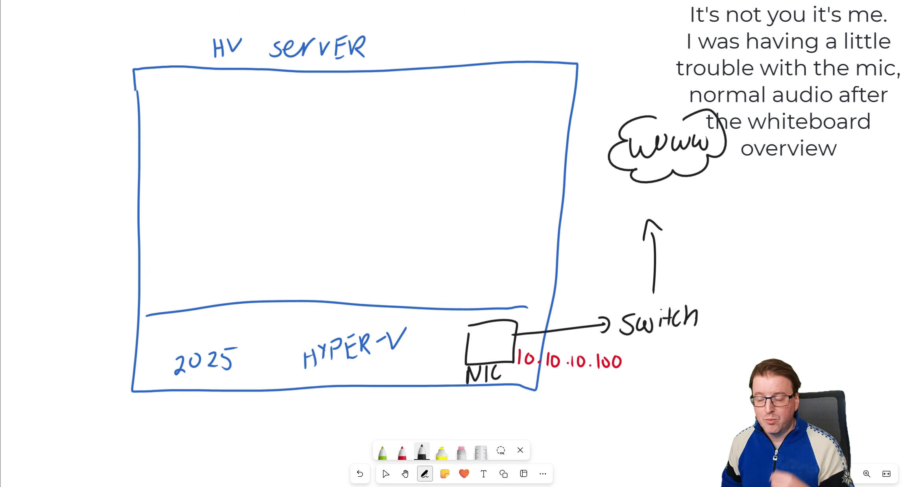
Handwrite "ROUTER" in black between the www cloud and the upward arrow
drag(656, 196, 655, 214)
mouse_move(656, 196)
mouse_down()
mouse_move(665, 209)
mouse_move(689, 196)
mouse_up()
mouse_move(690, 196)
mouse_down()
mouse_move(690, 210)
mouse_move(697, 194)
mouse_up()
mouse_move(695, 195)
mouse_down()
mouse_move(697, 207)
mouse_move(708, 191)
mouse_up()
drag(696, 208, 715, 190)
drag(713, 199, 720, 211)
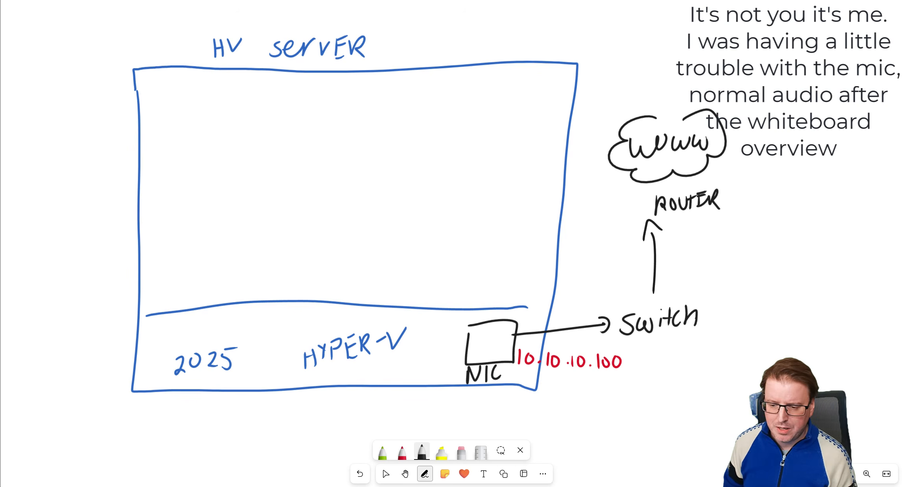
Change the green pen's colour to blue
click(383, 452)
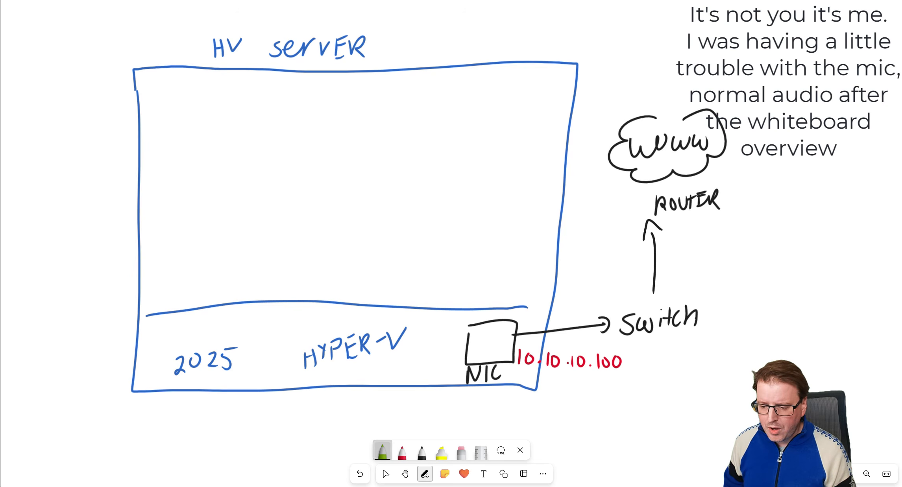
click(383, 453)
click(394, 381)
click(382, 453)
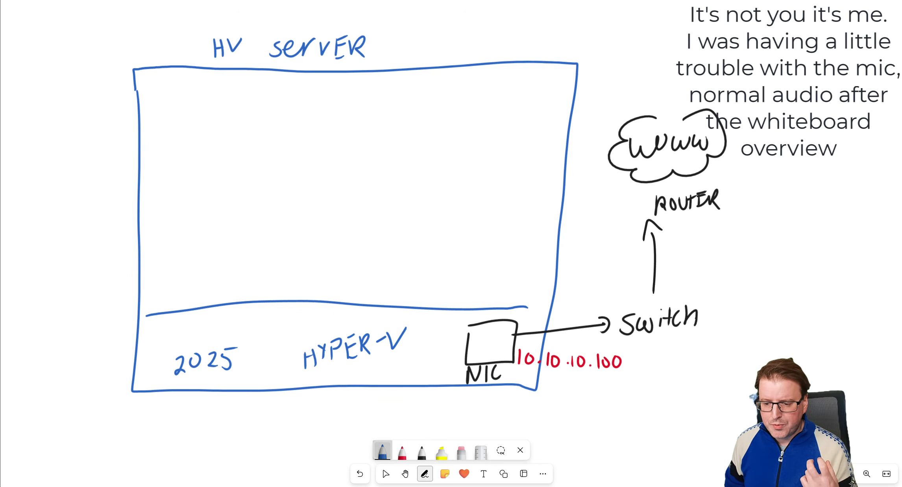
Set the first pen's colour to black and handwrite "External" outside the server box, near its upper-left corner
click(382, 453)
click(347, 334)
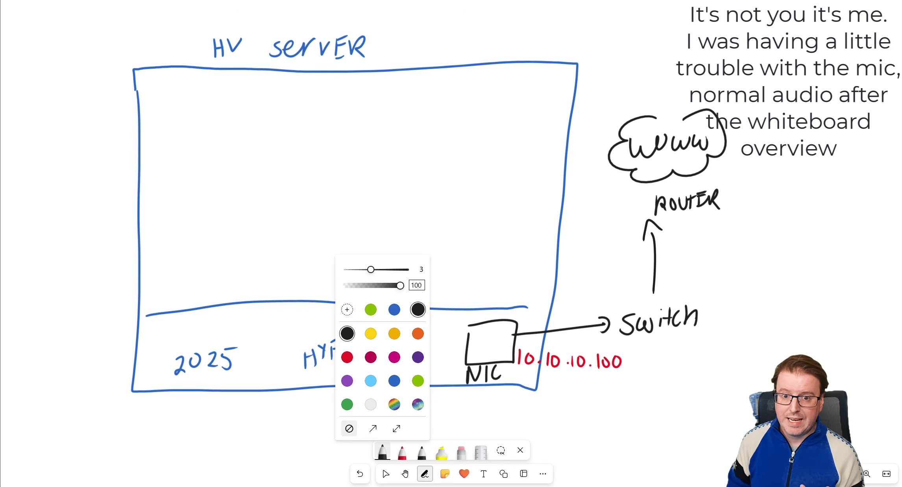
mouse_move(16, 72)
mouse_down()
mouse_move(18, 97)
mouse_move(25, 62)
mouse_move(27, 75)
mouse_up()
drag(17, 100, 24, 95)
mouse_move(37, 70)
mouse_down()
mouse_move(20, 98)
mouse_move(42, 89)
mouse_up()
drag(47, 62, 46, 80)
drag(49, 70, 88, 53)
drag(88, 55, 98, 56)
drag(104, 34, 108, 51)
click(382, 453)
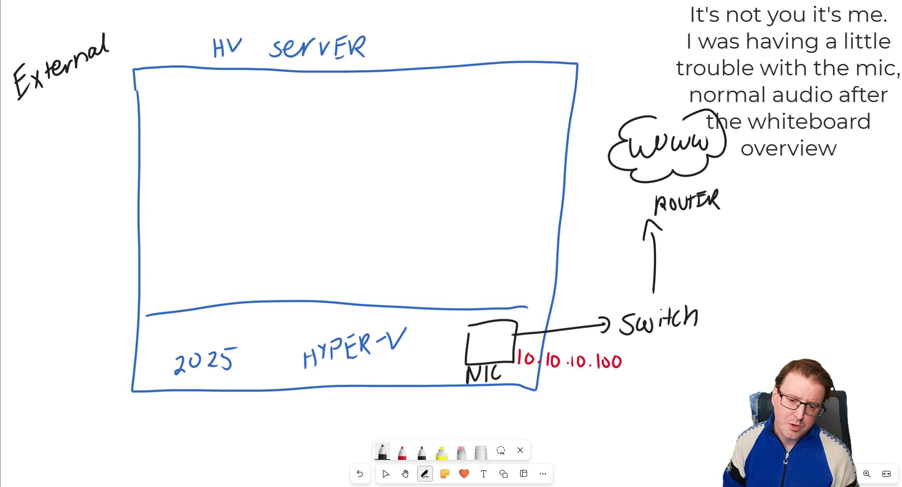
Handwrite "Internal" in black below "External"
drag(17, 132, 25, 152)
mouse_move(30, 146)
mouse_down()
mouse_move(37, 135)
mouse_move(44, 143)
mouse_up()
mouse_move(48, 120)
mouse_down()
mouse_move(45, 141)
mouse_move(52, 127)
mouse_up()
drag(53, 130, 69, 123)
drag(75, 113, 96, 106)
mouse_move(94, 114)
mouse_down()
mouse_move(104, 83)
mouse_move(111, 113)
mouse_up()
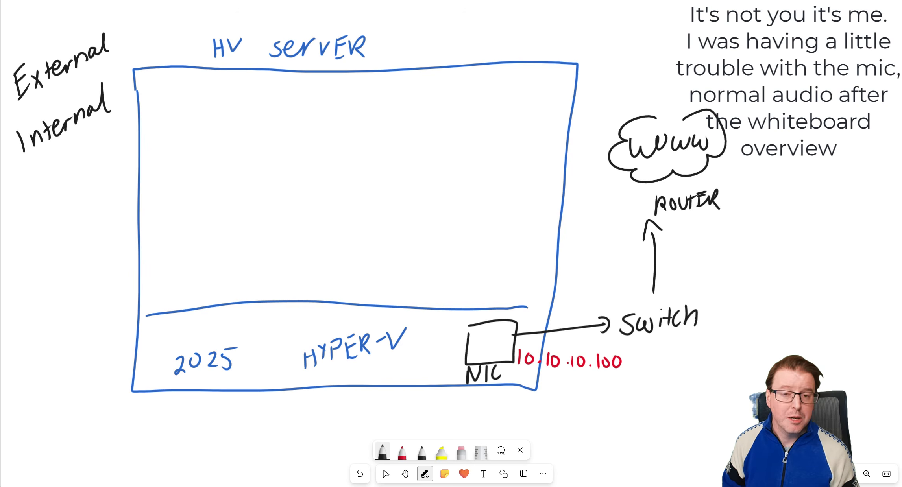
Handwrite "PRIVATE" in black below "Internal"
mouse_move(32, 180)
mouse_down()
mouse_move(28, 197)
mouse_move(39, 181)
mouse_move(46, 188)
mouse_up()
mouse_move(47, 169)
mouse_down()
mouse_move(55, 185)
mouse_move(75, 155)
mouse_move(87, 156)
mouse_up()
drag(75, 157, 89, 156)
mouse_move(86, 140)
mouse_down()
mouse_move(97, 135)
mouse_move(105, 150)
mouse_move(113, 127)
mouse_up()
drag(104, 141, 112, 138)
drag(106, 152, 115, 149)
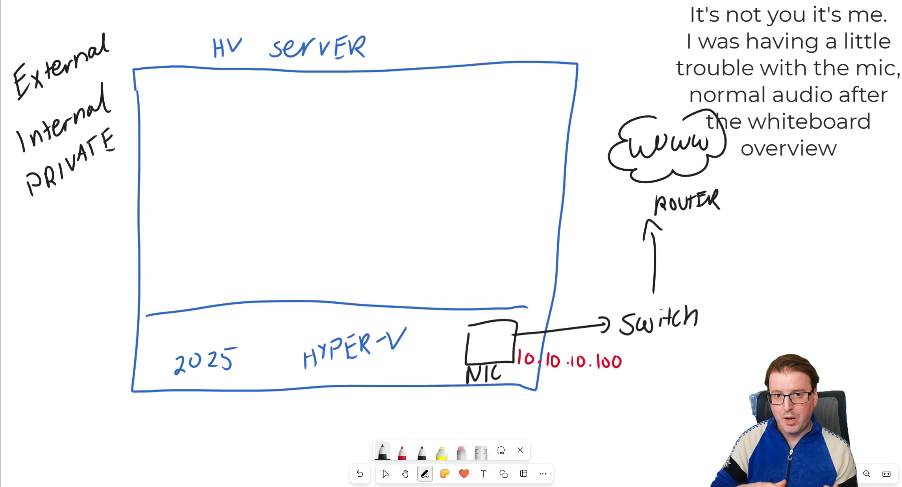
Change the third pen to blue and draw a small box containing "PRI" in the middle of the server box
click(421, 452)
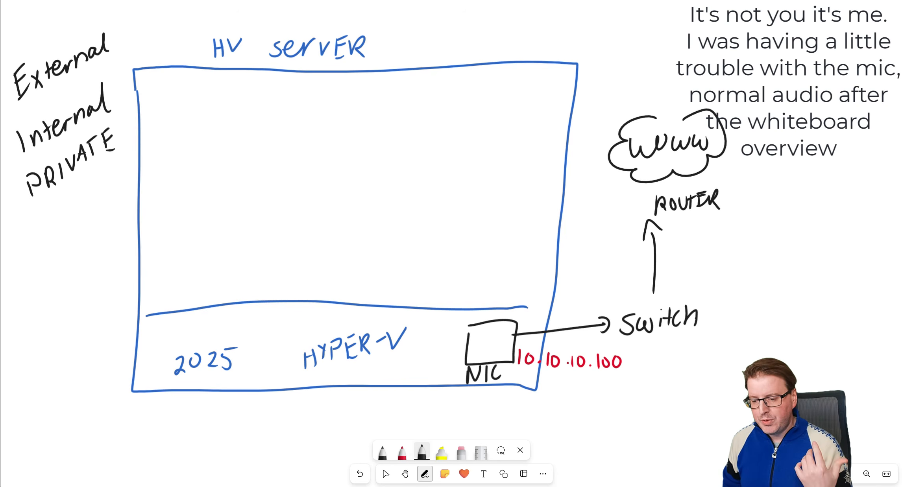
click(421, 452)
click(434, 381)
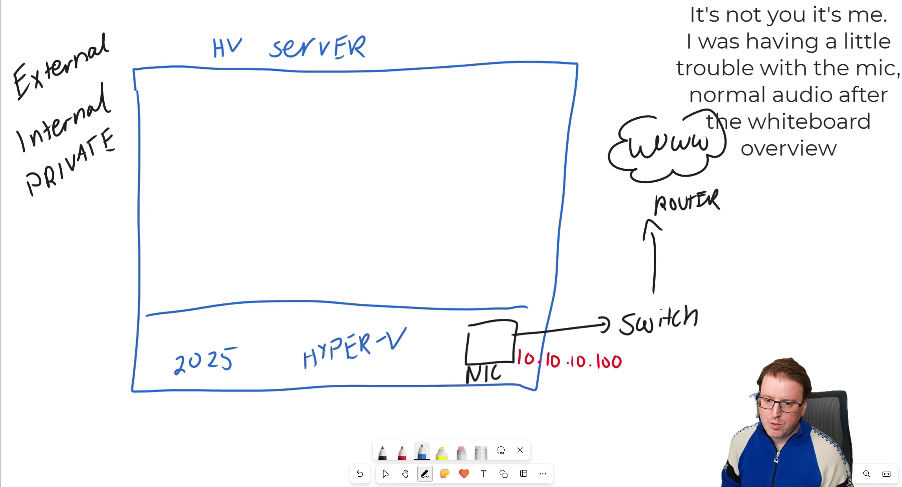
mouse_move(262, 203)
mouse_down()
mouse_move(262, 223)
mouse_move(265, 213)
mouse_move(274, 220)
mouse_up()
drag(277, 203, 286, 220)
drag(295, 199, 294, 217)
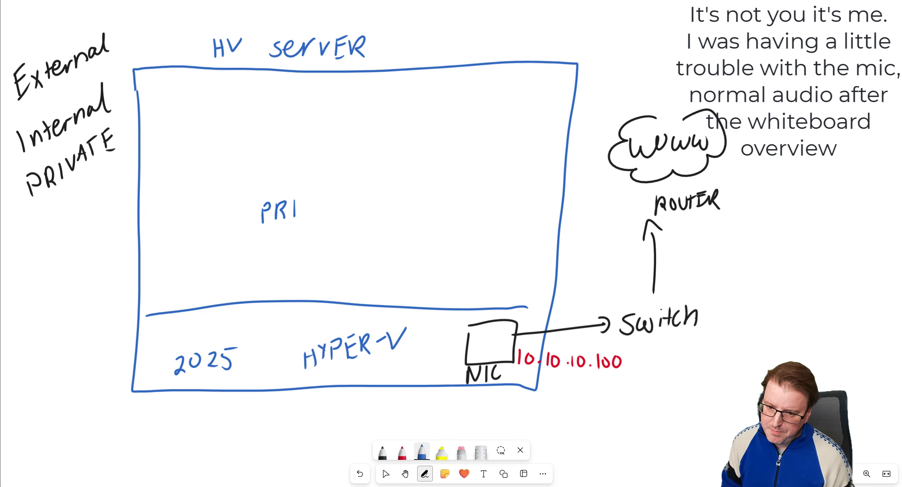
mouse_move(255, 197)
mouse_down()
mouse_move(304, 233)
mouse_move(256, 186)
mouse_up()
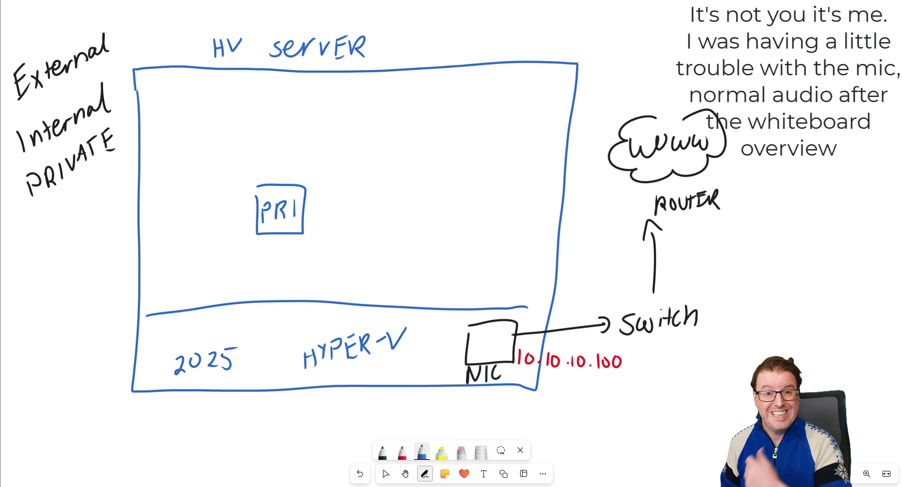
Draw red boxes labelled VM1 and VM2 above the PRI box and connect each to it with a red line
click(402, 452)
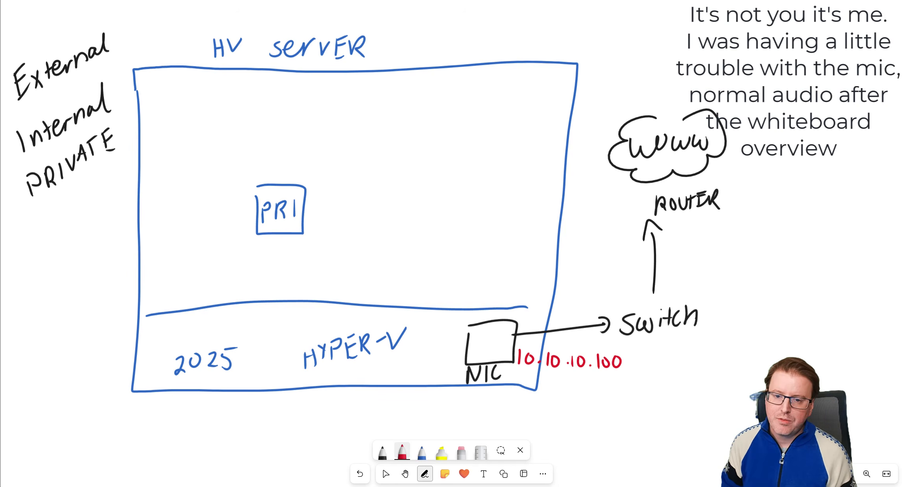
mouse_move(166, 113)
mouse_down()
mouse_move(168, 148)
mouse_move(216, 114)
mouse_move(170, 103)
mouse_move(209, 120)
mouse_up()
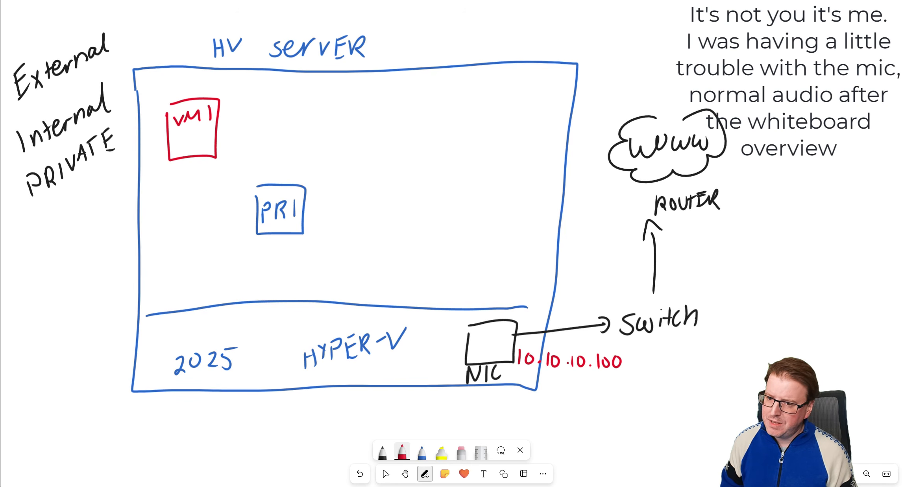
mouse_move(370, 102)
mouse_down()
mouse_move(425, 159)
mouse_move(372, 103)
mouse_move(390, 113)
mouse_move(398, 107)
mouse_move(407, 120)
mouse_up()
mouse_move(409, 109)
mouse_down()
mouse_move(419, 110)
mouse_move(420, 125)
mouse_up()
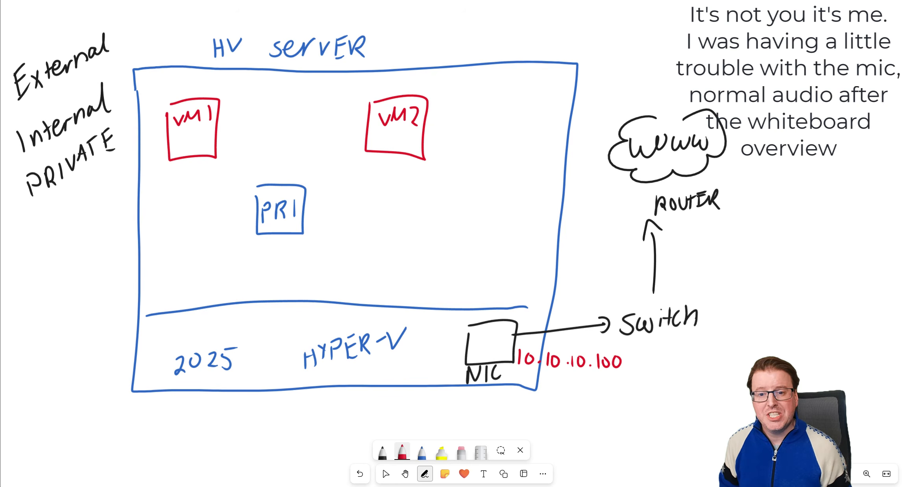
mouse_move(204, 164)
mouse_down()
mouse_move(204, 209)
mouse_move(245, 210)
mouse_up()
mouse_move(376, 154)
mouse_down()
mouse_move(378, 172)
mouse_move(315, 213)
mouse_up()
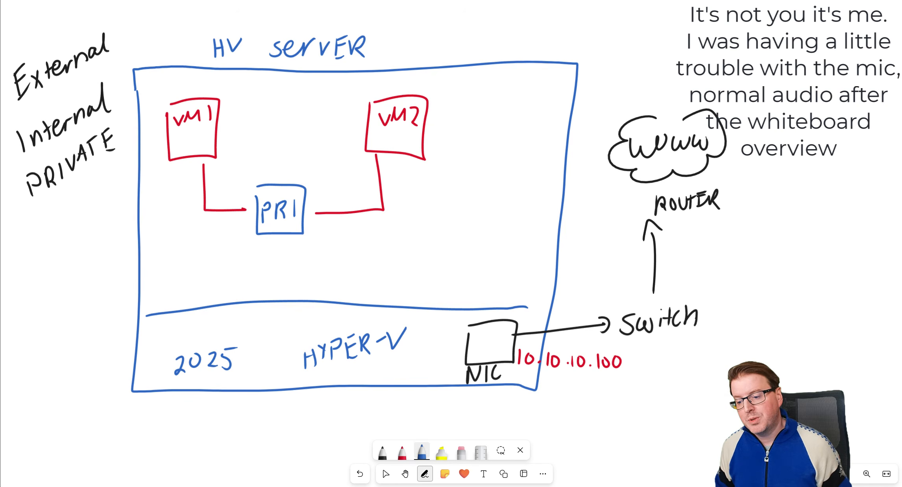
Change the red pen to green and draw a double-headed curve from VM1 through the PRI box to VM2
click(421, 452)
click(421, 452)
click(402, 451)
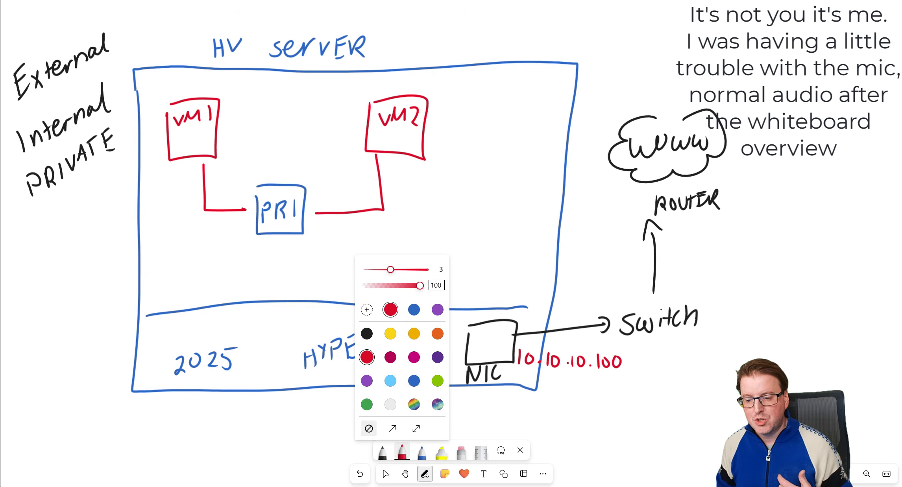
click(438, 380)
click(367, 405)
mouse_move(203, 150)
mouse_down()
mouse_move(208, 189)
mouse_move(363, 174)
mouse_move(363, 139)
mouse_up()
mouse_move(195, 152)
mouse_down()
mouse_move(203, 140)
mouse_move(210, 154)
mouse_up()
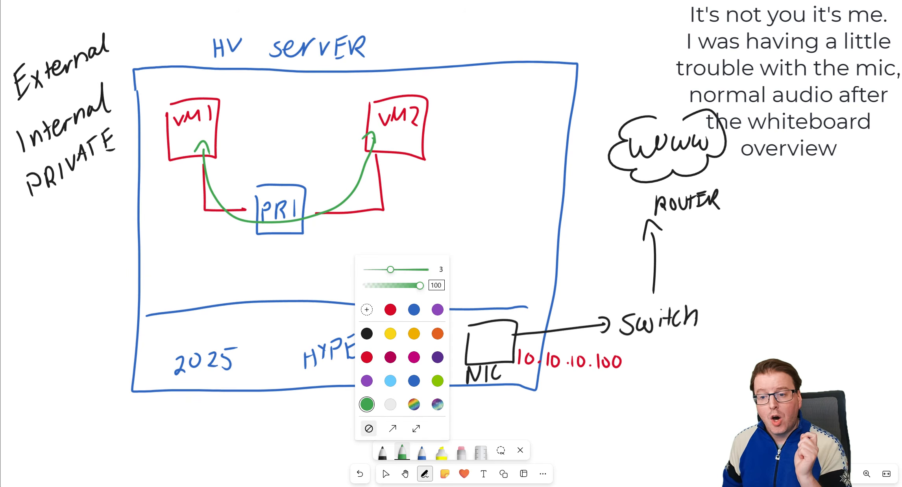
click(490, 423)
Draw a green curve from VM2's connection line through the NIC to the www cloud and cross it out
mouse_move(349, 210)
mouse_down()
mouse_move(412, 341)
mouse_move(653, 154)
mouse_up()
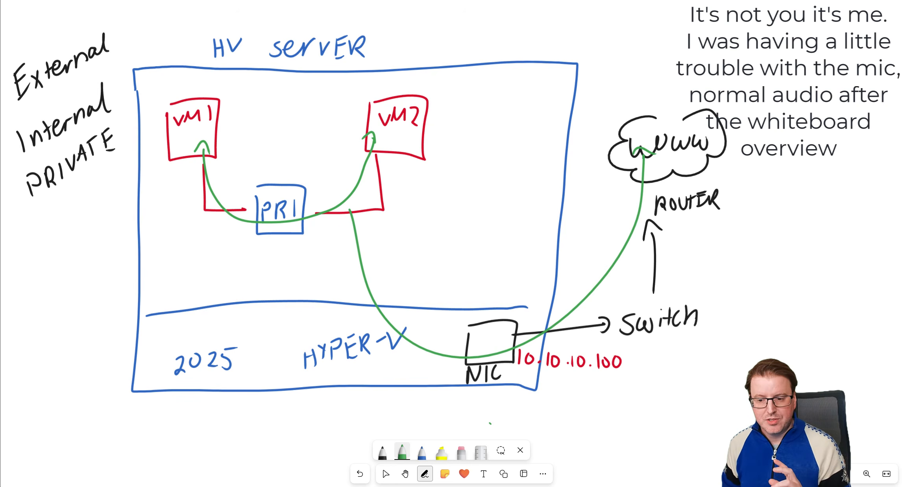
drag(401, 266, 348, 290)
drag(352, 267, 388, 286)
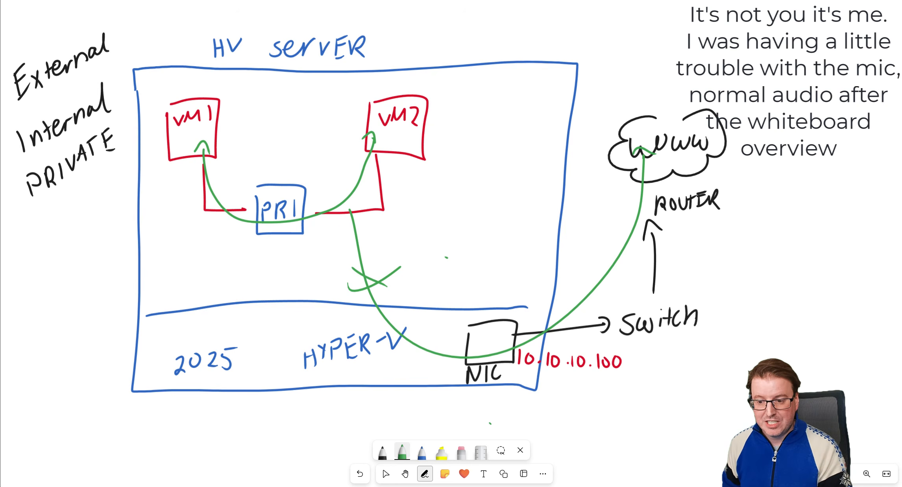
Undo the green curve to the www cloud together with its crossing-out strokes
key(ctrl+z)
key(ctrl+z)
key(ctrl+z)
key(ctrl+z)
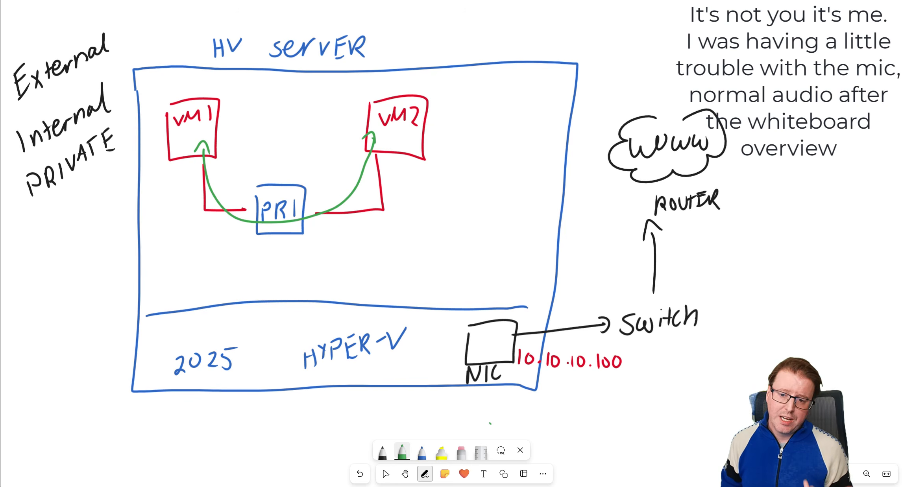
Write the IP address 172.16.0.10 in green beside the VM1 box
mouse_move(223, 125)
mouse_down()
mouse_move(220, 138)
mouse_move(253, 128)
mouse_up()
mouse_move(259, 110)
mouse_down()
mouse_move(257, 119)
mouse_move(284, 104)
mouse_move(292, 112)
mouse_up()
mouse_move(304, 97)
mouse_down()
mouse_move(300, 105)
mouse_move(304, 97)
mouse_up()
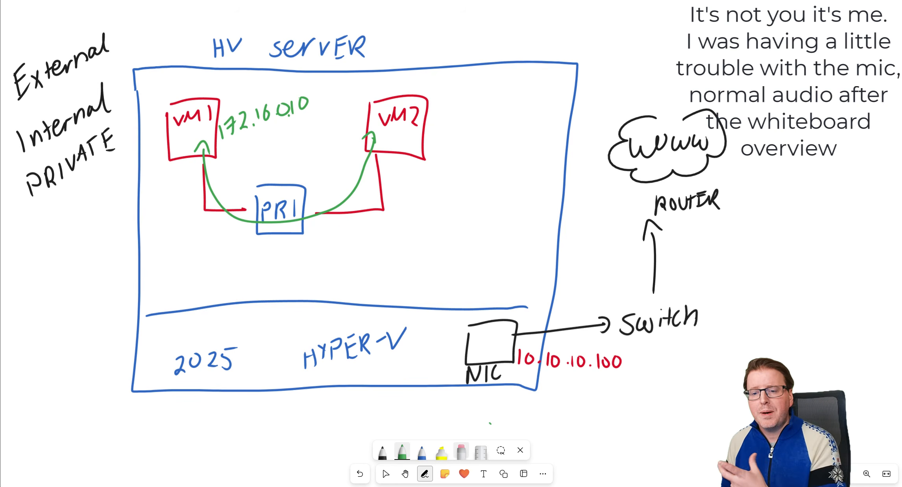
Draw a blue arrow pointing down to Switch with a blue box labelled Com above it
click(461, 452)
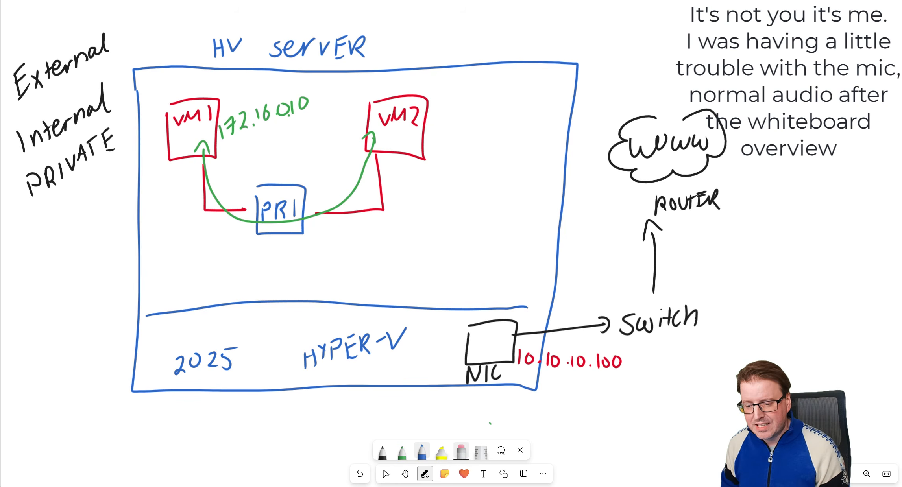
click(421, 452)
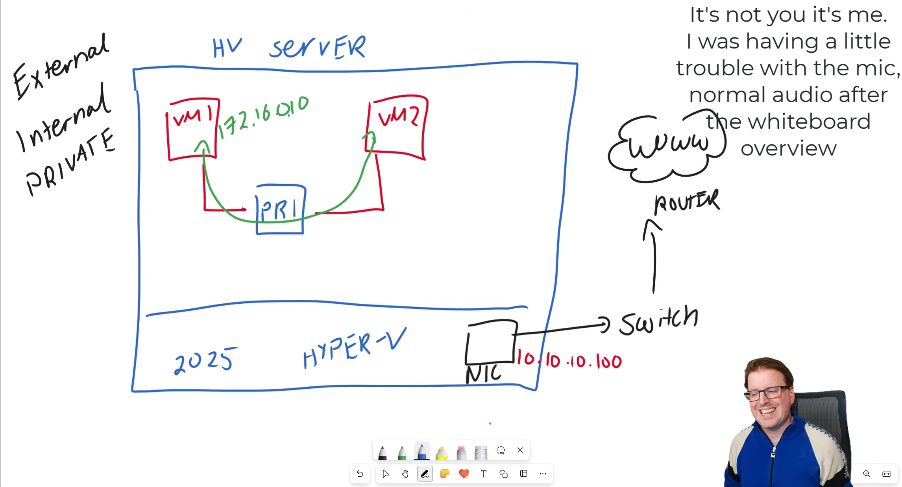
mouse_move(610, 262)
mouse_down()
mouse_move(621, 299)
mouse_move(610, 286)
mouse_up()
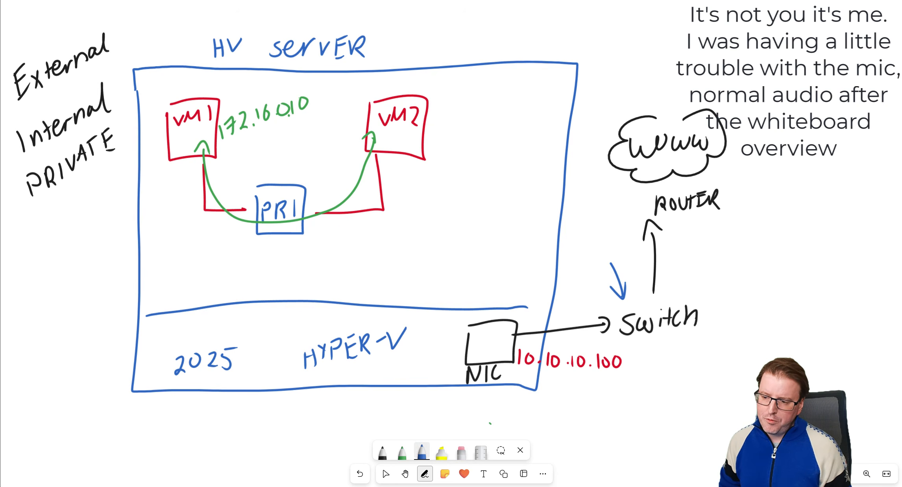
mouse_move(586, 232)
mouse_down()
mouse_move(582, 246)
mouse_move(596, 230)
mouse_move(610, 235)
mouse_move(617, 212)
mouse_up()
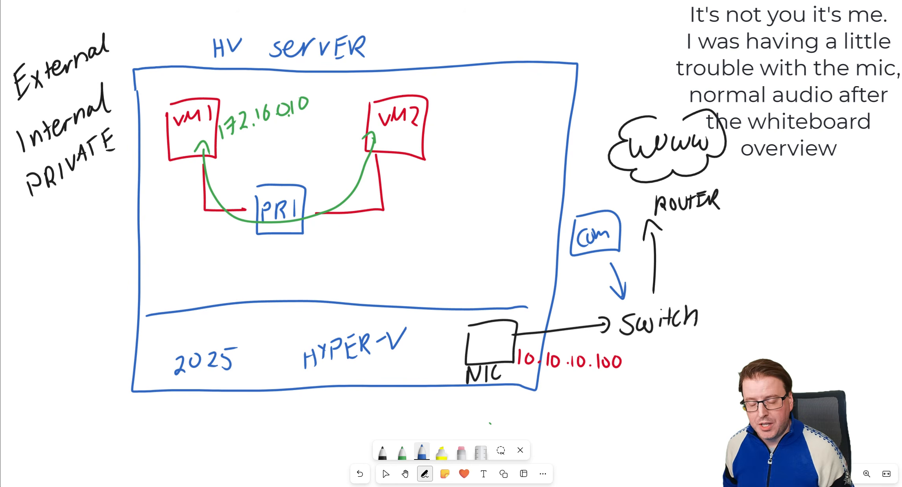
Undo the blue Com box and its arrow to Switch
key(ctrl+z)
key(ctrl+z)
key(ctrl+z)
key(ctrl+z)
key(ctrl+z)
key(ctrl+z)
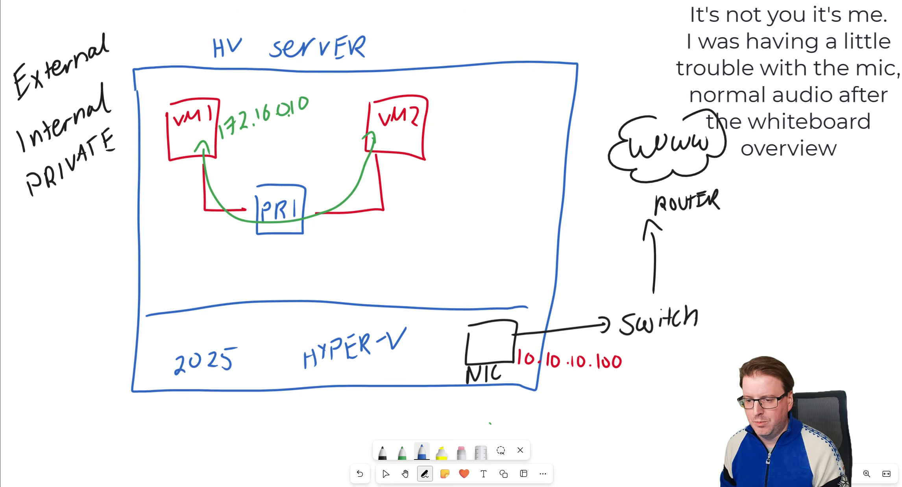
Erase the green curve between the VMs, both of its arrowheads and the green IP address beside VM1
click(461, 451)
click(353, 193)
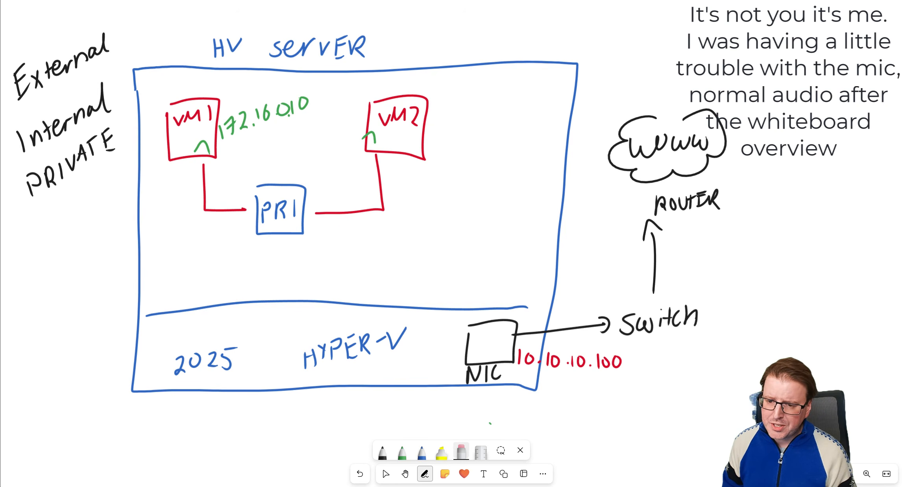
click(368, 137)
click(202, 143)
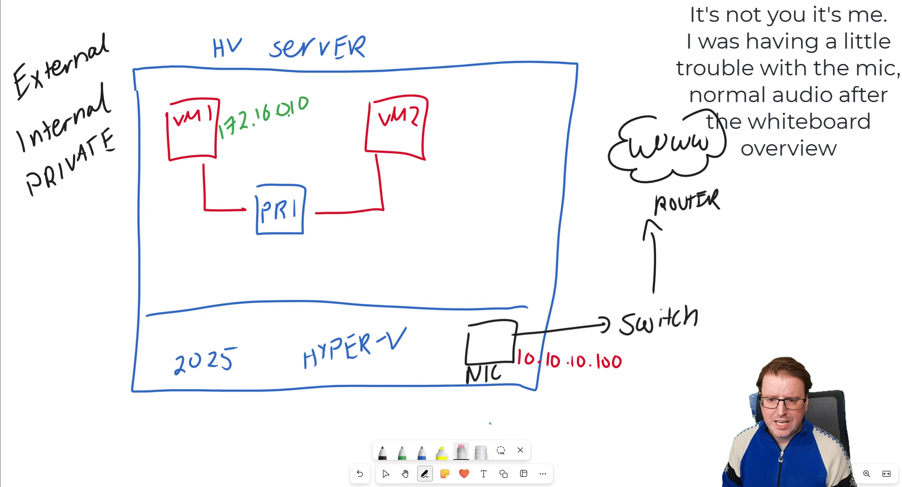
drag(221, 132, 305, 103)
Replace the PRI label in the switch box with a blue Ex and connect the box to the NIC with a blue line
click(281, 210)
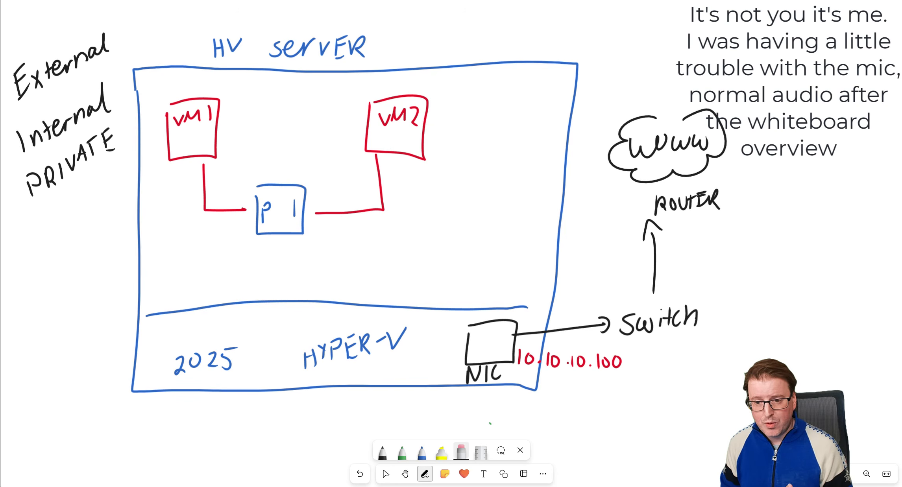
click(266, 212)
click(294, 208)
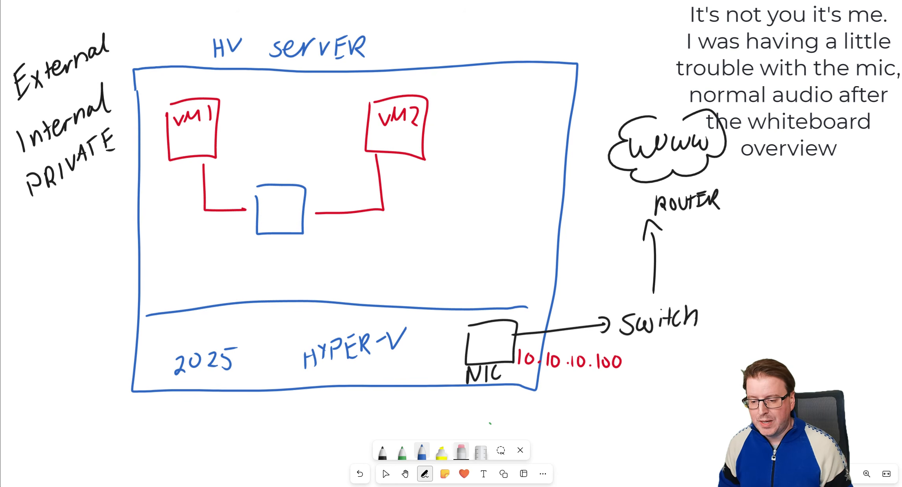
click(422, 451)
mouse_move(269, 204)
mouse_down()
mouse_move(267, 224)
mouse_move(280, 203)
mouse_move(279, 223)
mouse_up()
drag(283, 213, 290, 222)
drag(291, 214, 280, 224)
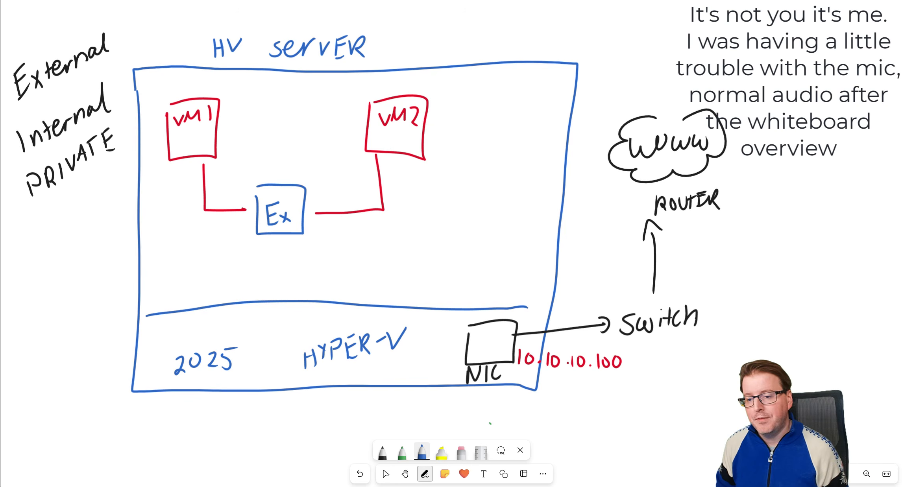
mouse_move(285, 238)
mouse_down()
mouse_move(387, 276)
mouse_move(473, 273)
mouse_move(472, 323)
mouse_up()
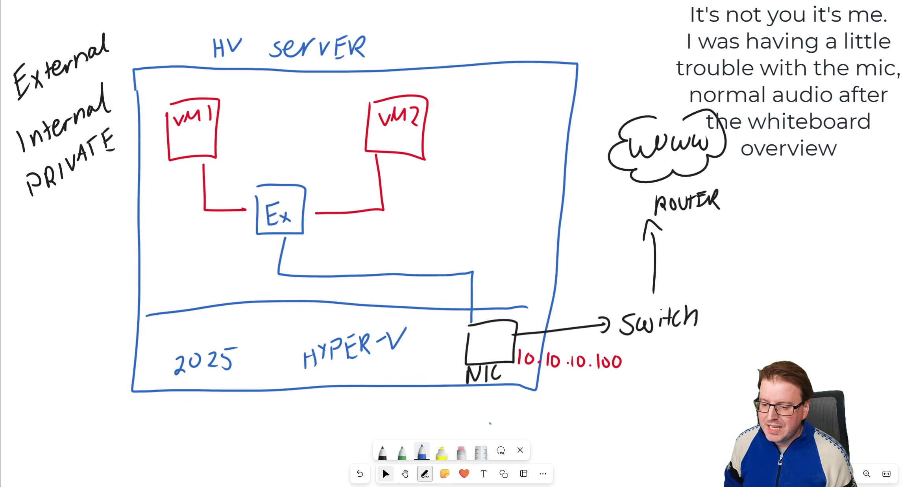
Change the black pen to red and write the IP address 10.10.10.101 below the VM2 box
click(382, 451)
click(382, 451)
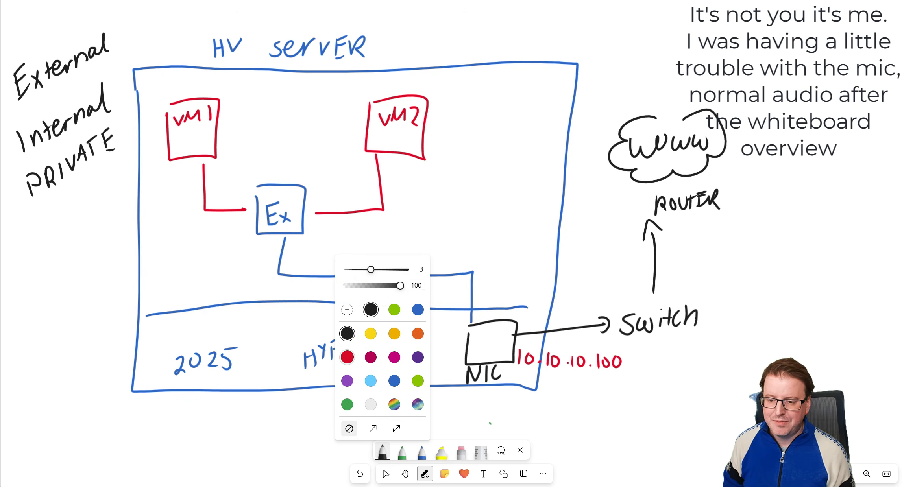
click(347, 358)
drag(401, 166, 401, 180)
drag(411, 166, 429, 178)
click(421, 175)
mouse_move(436, 166)
mouse_down()
mouse_move(437, 177)
mouse_move(452, 177)
mouse_up()
click(449, 176)
mouse_move(463, 165)
mouse_down()
mouse_move(462, 176)
mouse_move(481, 178)
mouse_move(492, 168)
mouse_up()
click(473, 176)
drag(506, 163, 504, 183)
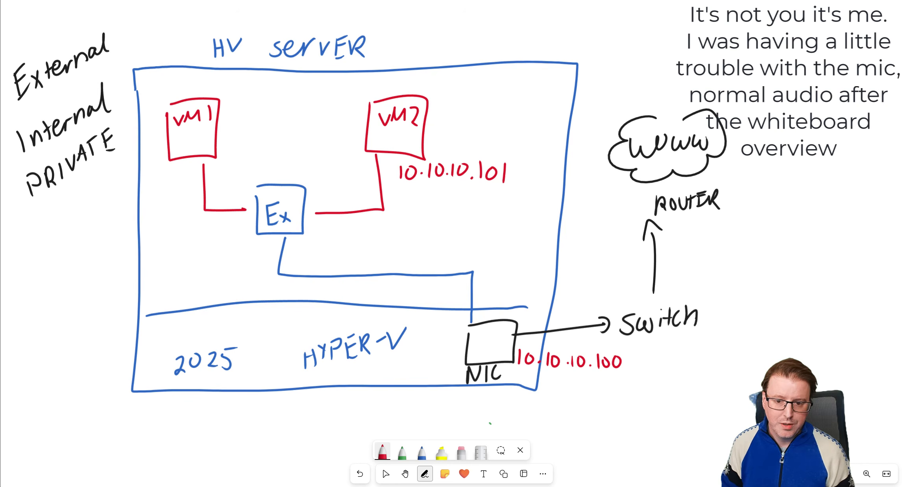
Write the IP address 10.10.10.102 in red beside VM1 and draw a small red arrow pointing up at the NIC's address
mouse_move(224, 138)
mouse_down()
mouse_move(225, 152)
mouse_move(232, 138)
mouse_move(246, 149)
mouse_up()
click(241, 149)
drag(255, 136, 266, 150)
click(261, 148)
mouse_move(277, 135)
mouse_down()
mouse_move(275, 148)
mouse_move(280, 137)
mouse_move(289, 147)
mouse_move(301, 135)
mouse_up()
click(285, 148)
drag(308, 130, 323, 144)
drag(554, 403, 564, 391)
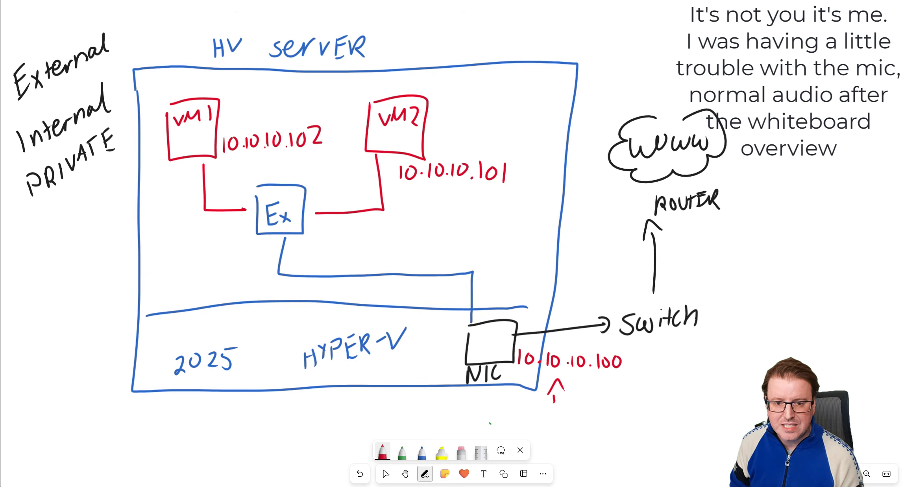
Mark the word Internal with a short red stroke and write an underlined red NAT below PRIVATE
drag(79, 131, 90, 121)
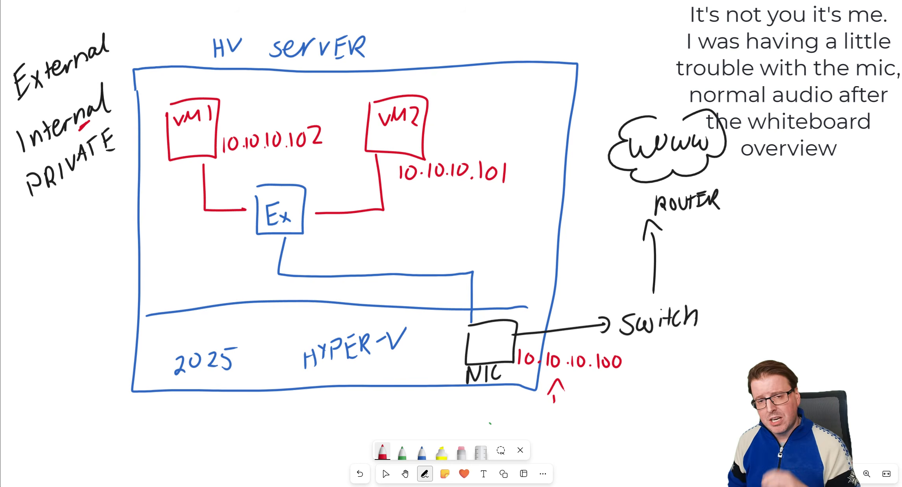
mouse_move(45, 252)
mouse_down()
mouse_move(46, 229)
mouse_move(65, 225)
mouse_move(85, 246)
mouse_move(92, 233)
mouse_up()
mouse_move(101, 222)
mouse_down()
mouse_move(101, 240)
mouse_move(112, 220)
mouse_up()
drag(51, 271, 116, 252)
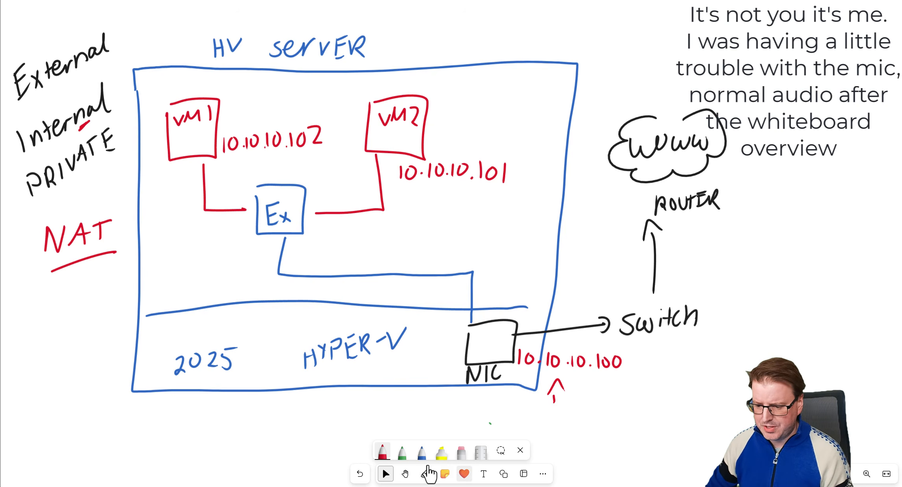
Draw a red box labelled ROUTER on an empty area of the whiteboard
click(405, 474)
drag(541, 153, 531, 332)
drag(518, 213, 499, 347)
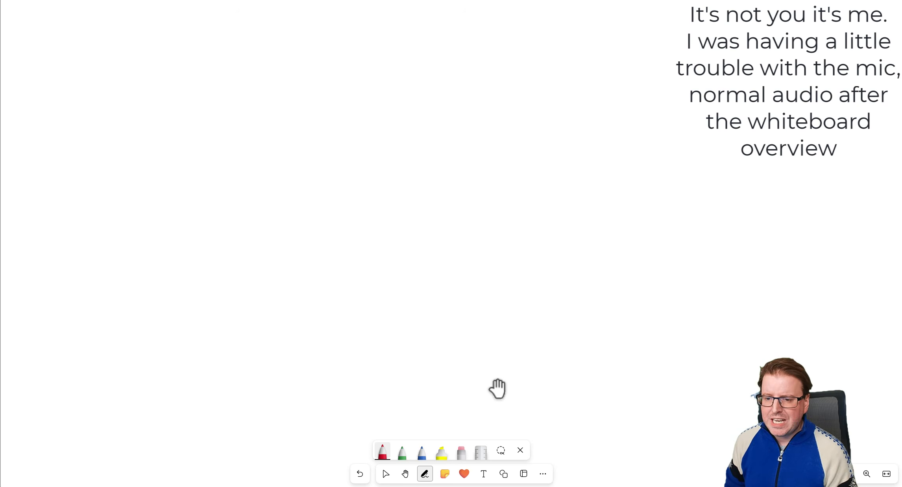
drag(301, 182, 302, 200)
mouse_move(301, 183)
mouse_down()
mouse_move(310, 181)
mouse_move(308, 201)
mouse_up()
drag(317, 188, 339, 194)
drag(334, 190, 345, 188)
mouse_move(349, 182)
mouse_down()
mouse_move(349, 193)
mouse_move(357, 180)
mouse_up()
drag(349, 189, 356, 195)
mouse_move(360, 185)
mouse_down()
mouse_move(359, 196)
mouse_move(368, 197)
mouse_up()
mouse_move(295, 170)
mouse_down()
mouse_move(293, 202)
mouse_move(380, 192)
mouse_move(308, 157)
mouse_up()
Draw a red www cloud above the ROUTER box and connect the router to it with a red arrow
mouse_move(428, 56)
mouse_down()
mouse_move(433, 72)
mouse_move(450, 57)
mouse_up()
mouse_move(454, 54)
mouse_down()
mouse_move(459, 68)
mouse_move(493, 55)
mouse_up()
mouse_move(433, 45)
mouse_down()
mouse_move(491, 77)
mouse_move(477, 34)
mouse_up()
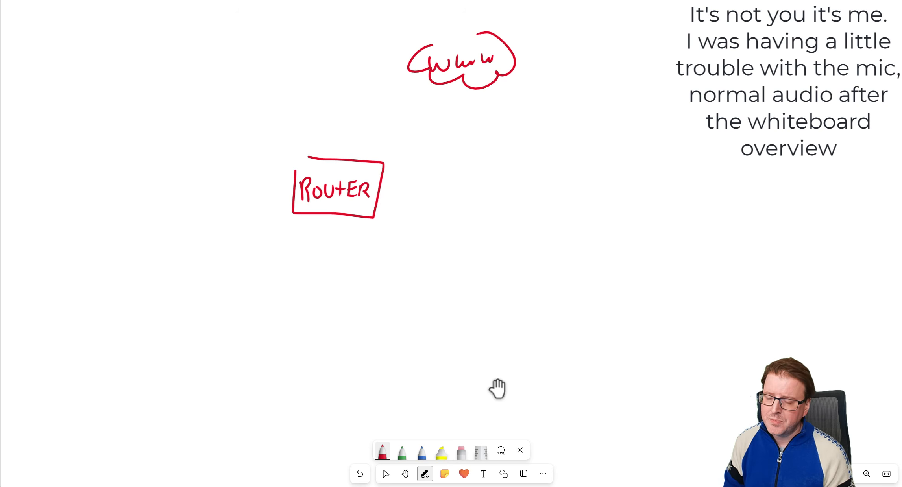
mouse_move(347, 138)
mouse_down()
mouse_move(347, 92)
mouse_move(425, 102)
mouse_move(421, 84)
mouse_up()
Write PUBLIC IP in blue just above the ROUTER box
click(422, 453)
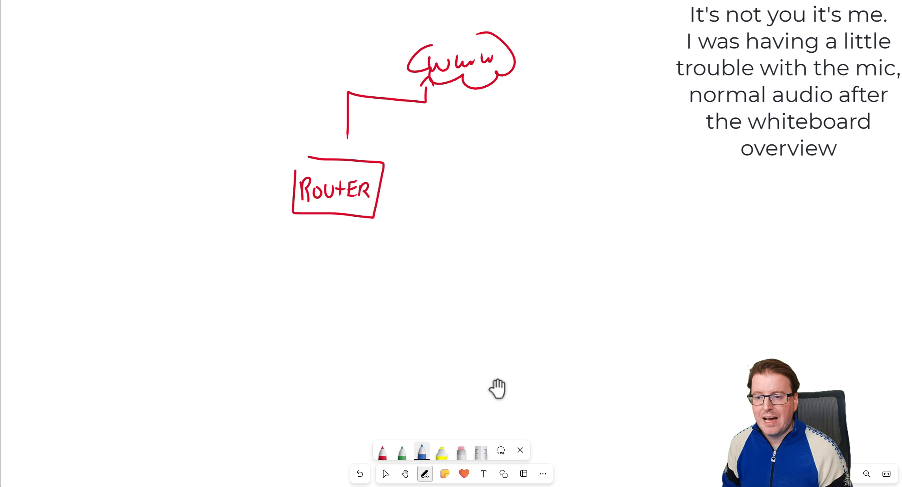
mouse_move(358, 148)
mouse_down()
mouse_move(370, 136)
mouse_move(412, 131)
mouse_move(426, 146)
mouse_move(453, 143)
mouse_up()
drag(463, 128, 465, 138)
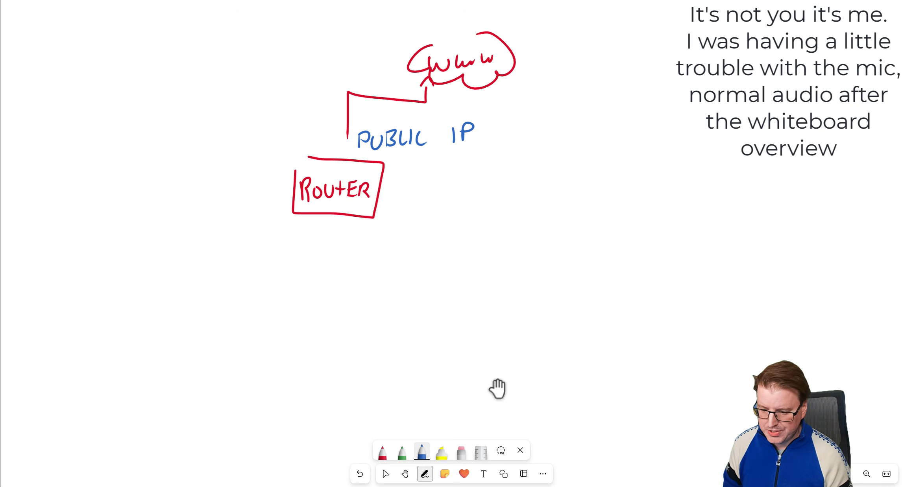
Draw a green box labelled iPhone below and to the left of the ROUTER box
click(402, 452)
click(402, 452)
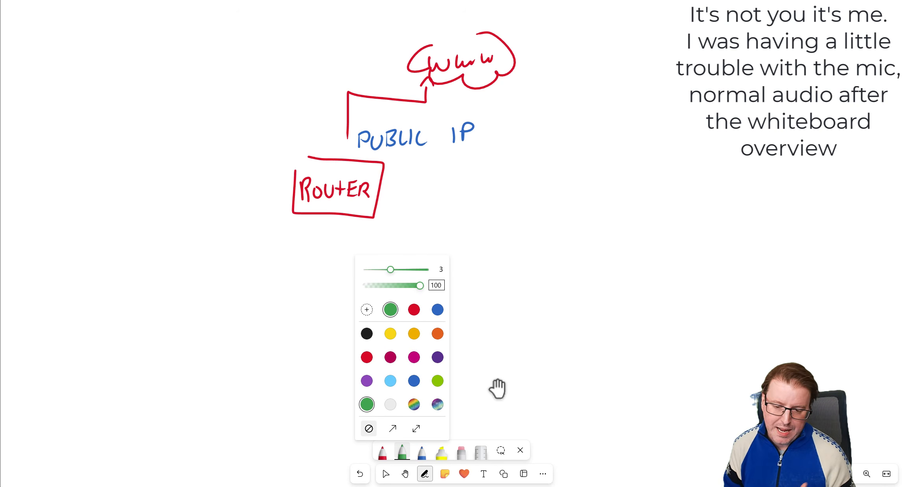
click(149, 316)
mouse_move(151, 321)
mouse_down()
mouse_move(152, 333)
mouse_move(158, 330)
mouse_up()
drag(156, 309, 168, 323)
mouse_move(173, 305)
mouse_down()
mouse_move(174, 321)
mouse_move(179, 314)
mouse_up()
drag(181, 311, 214, 321)
mouse_move(142, 304)
mouse_down()
mouse_move(225, 342)
mouse_move(159, 286)
mouse_up()
Draw a green box labelled COMPUTER below and to the right of the ROUTER box
mouse_move(393, 302)
mouse_down()
mouse_move(393, 317)
mouse_move(399, 304)
mouse_up()
mouse_move(409, 304)
mouse_down()
mouse_move(410, 314)
mouse_move(434, 319)
mouse_up()
mouse_move(434, 301)
mouse_down()
mouse_move(447, 310)
mouse_move(465, 294)
mouse_move(469, 308)
mouse_up()
mouse_move(466, 296)
mouse_down()
mouse_move(479, 291)
mouse_move(476, 301)
mouse_up()
drag(467, 309, 488, 295)
drag(484, 304, 489, 310)
mouse_move(376, 296)
mouse_down()
mouse_move(494, 337)
mouse_move(498, 276)
mouse_move(383, 267)
mouse_move(381, 304)
mouse_up()
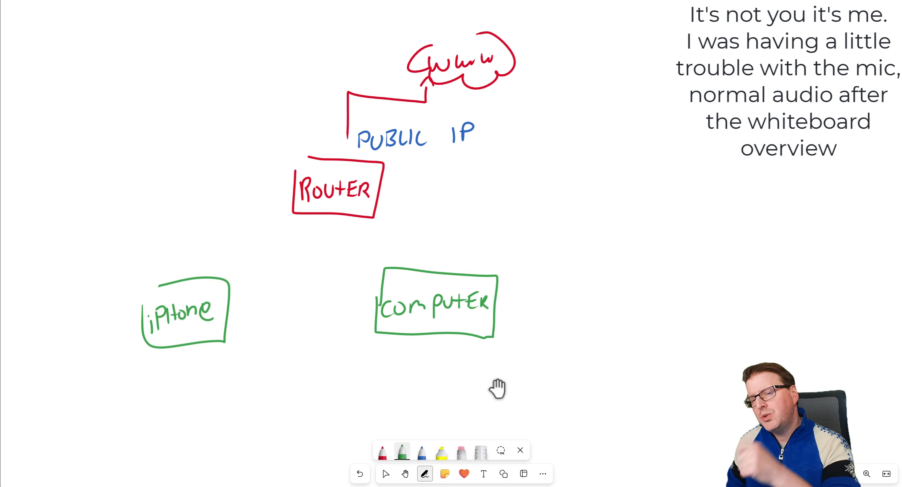
Write wifi in blue beside the ROUTER box
click(421, 451)
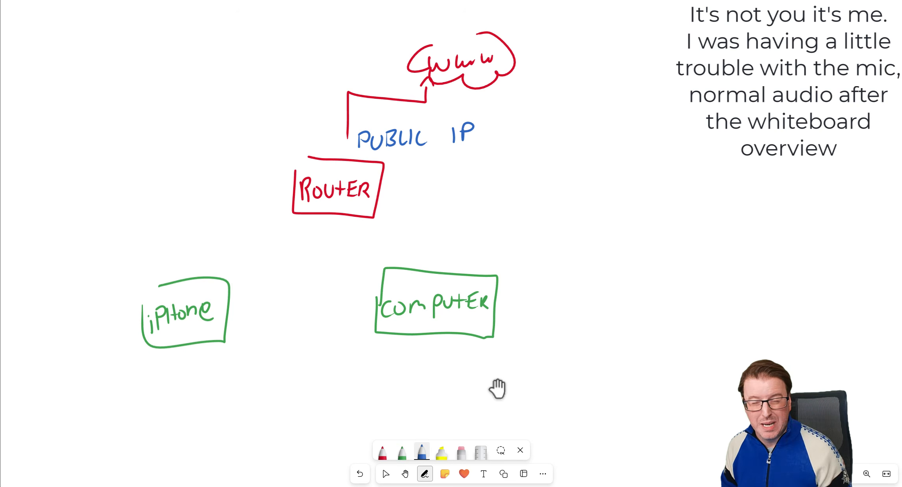
mouse_move(388, 188)
mouse_down()
mouse_move(393, 201)
mouse_move(404, 191)
mouse_up()
drag(409, 191, 419, 186)
drag(426, 184, 425, 194)
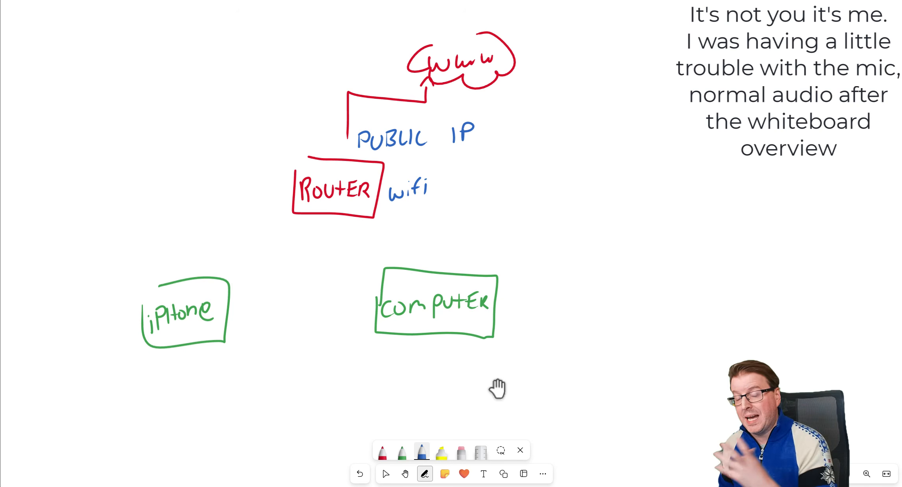
Draw green arrows from the iPhone and COMPUTER boxes up to the ROUTER box
click(401, 452)
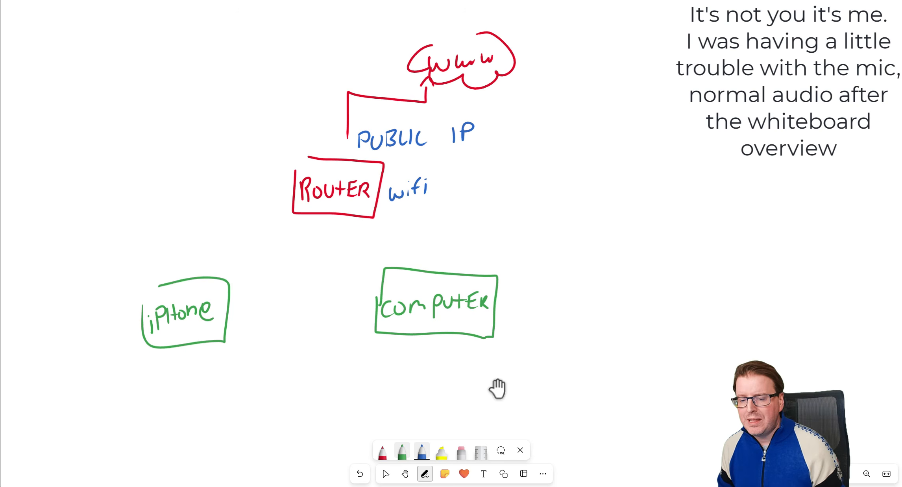
drag(230, 257, 275, 221)
drag(261, 227, 277, 230)
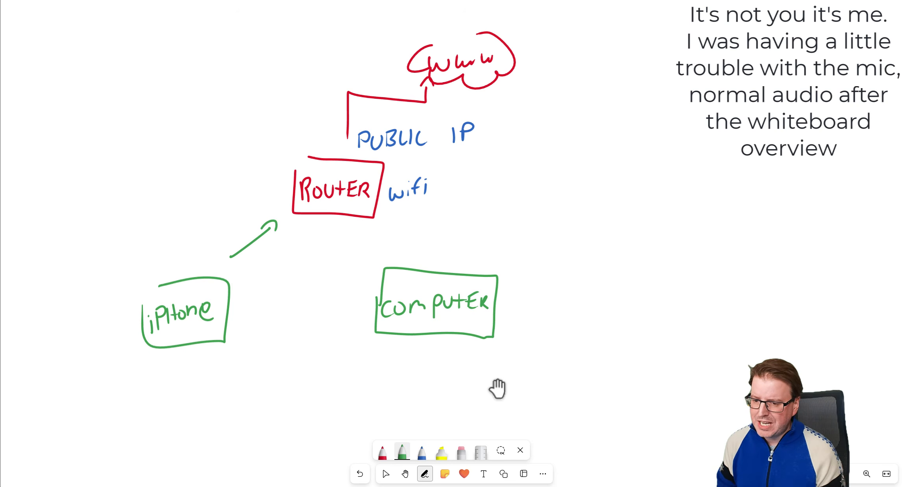
mouse_move(384, 267)
mouse_down()
mouse_move(370, 242)
mouse_move(379, 234)
mouse_up()
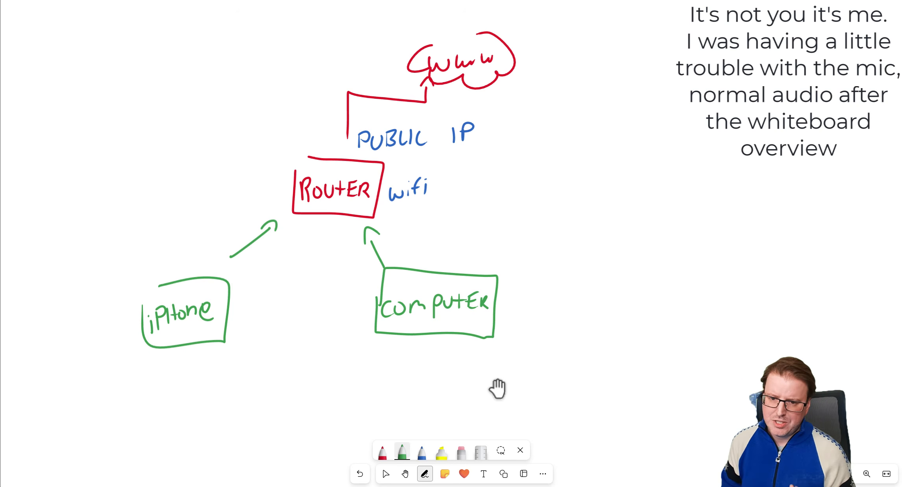
Write DHCP in green in the empty space to the upper left of the ROUTER box
mouse_move(140, 113)
mouse_down()
mouse_move(141, 135)
mouse_move(159, 130)
mouse_up()
mouse_move(167, 106)
mouse_down()
mouse_move(168, 124)
mouse_move(168, 114)
mouse_up()
mouse_move(179, 104)
mouse_down()
mouse_move(178, 120)
mouse_move(187, 119)
mouse_up()
mouse_move(185, 99)
mouse_down()
mouse_move(199, 104)
mouse_move(190, 109)
mouse_up()
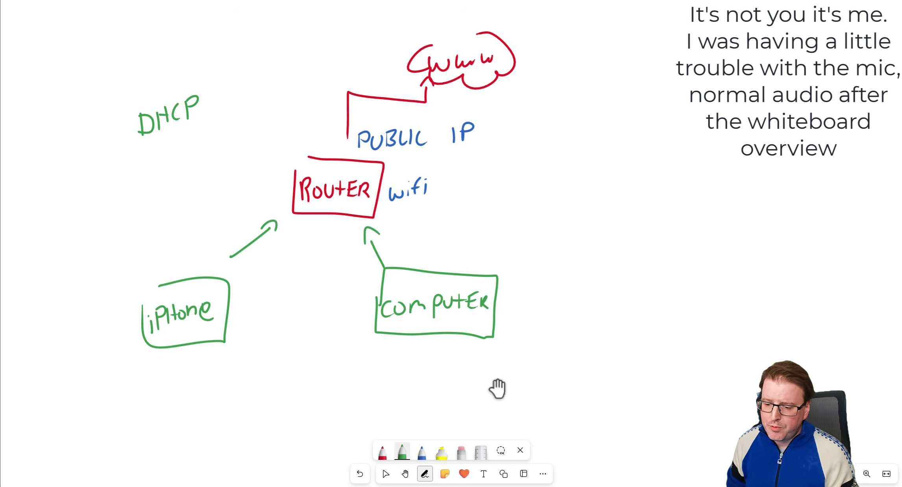
Write the IP address 192.168.0.10 in red below the COMPUTER box
click(382, 452)
mouse_move(379, 353)
mouse_down()
mouse_move(379, 365)
mouse_move(419, 361)
mouse_move(440, 347)
mouse_move(479, 363)
mouse_move(487, 351)
mouse_up()
click(409, 359)
click(450, 359)
click(473, 359)
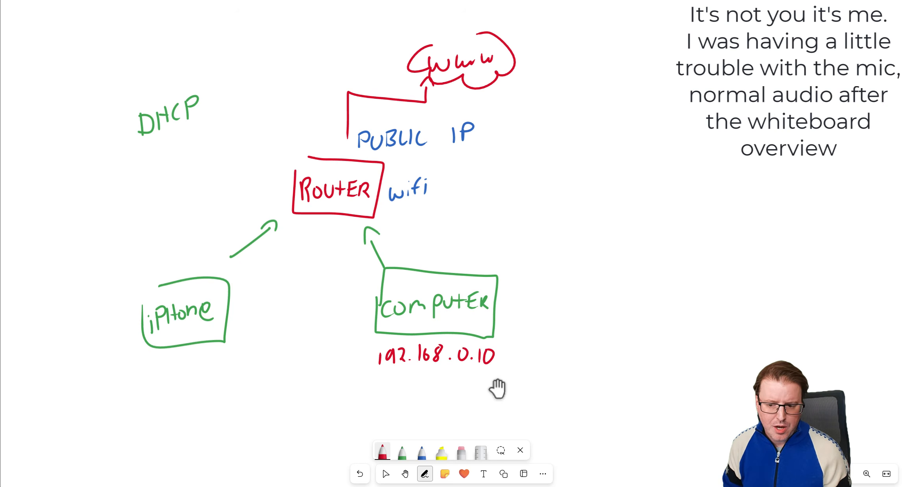
Write the IP address 192.168.0.11 in red below the iPhone box
drag(150, 352, 150, 367)
drag(165, 354, 166, 367)
drag(170, 354, 195, 361)
click(189, 361)
mouse_move(205, 343)
mouse_down()
mouse_move(201, 359)
mouse_move(236, 347)
mouse_move(250, 358)
mouse_up()
click(223, 357)
click(245, 356)
drag(261, 342, 259, 356)
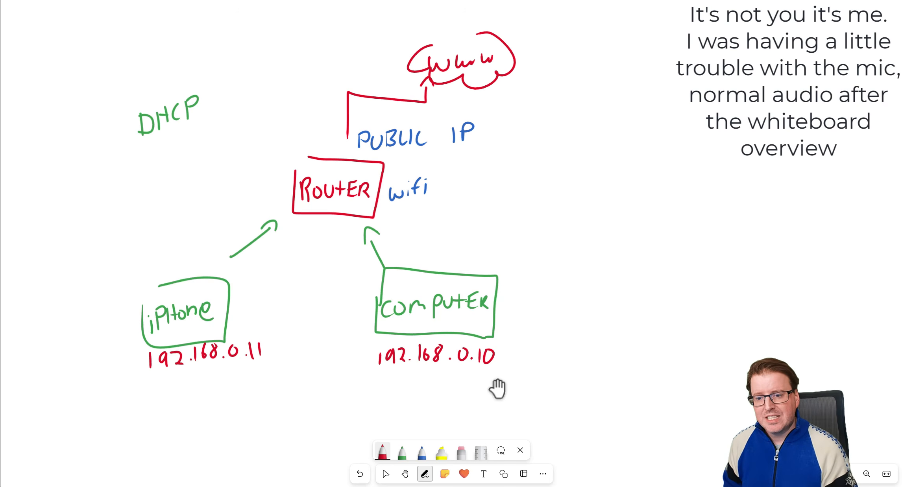
Change the blue pen to magenta and write NAT below DHCP
click(422, 452)
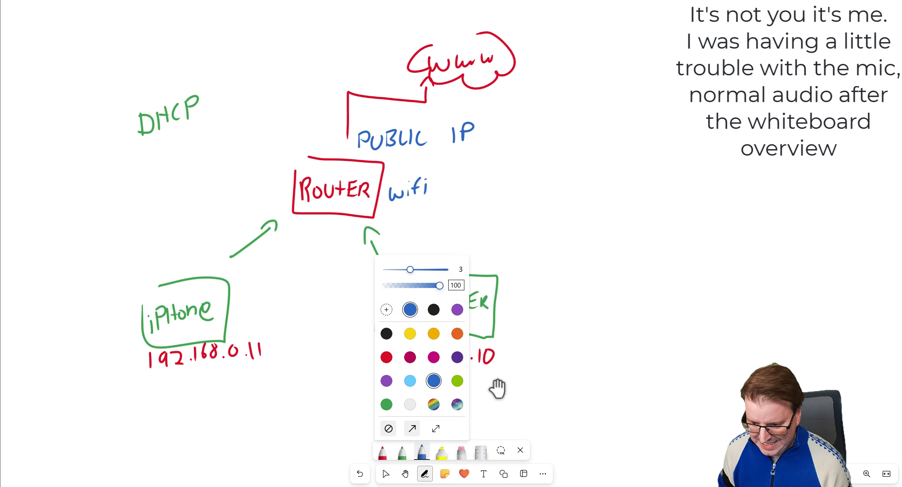
click(434, 357)
mouse_move(165, 148)
mouse_down()
mouse_move(166, 168)
mouse_move(187, 144)
mouse_move(203, 161)
mouse_up()
drag(192, 155, 203, 153)
mouse_move(209, 157)
mouse_down()
mouse_move(209, 140)
mouse_move(220, 141)
mouse_up()
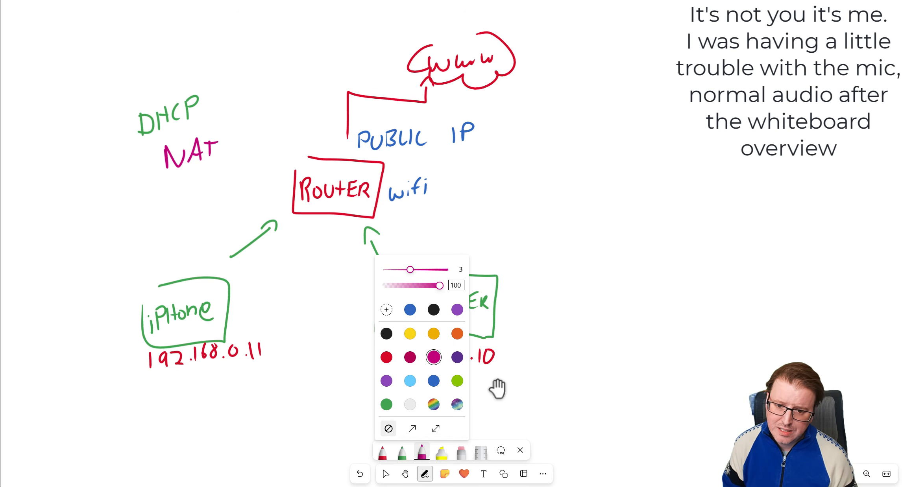
Spell out network address translation in magenta on three lines below NAT
drag(110, 201, 120, 201)
drag(138, 187, 139, 200)
drag(135, 193, 142, 192)
drag(144, 188, 158, 186)
drag(165, 184, 186, 191)
drag(193, 180, 193, 191)
mouse_move(130, 220)
mouse_down()
mouse_move(127, 230)
mouse_move(134, 231)
mouse_up()
mouse_move(146, 216)
mouse_down()
mouse_move(141, 229)
mouse_move(162, 198)
mouse_move(183, 217)
mouse_up()
mouse_move(191, 206)
mouse_down()
mouse_move(185, 217)
mouse_move(195, 218)
mouse_up()
drag(150, 242, 149, 256)
mouse_move(144, 249)
mouse_down()
mouse_move(170, 238)
mouse_move(181, 246)
mouse_up()
drag(181, 242, 204, 233)
mouse_move(216, 224)
mouse_down()
mouse_move(218, 232)
mouse_move(238, 216)
mouse_up()
drag(241, 215, 241, 223)
drag(244, 216, 243, 221)
drag(245, 221, 252, 220)
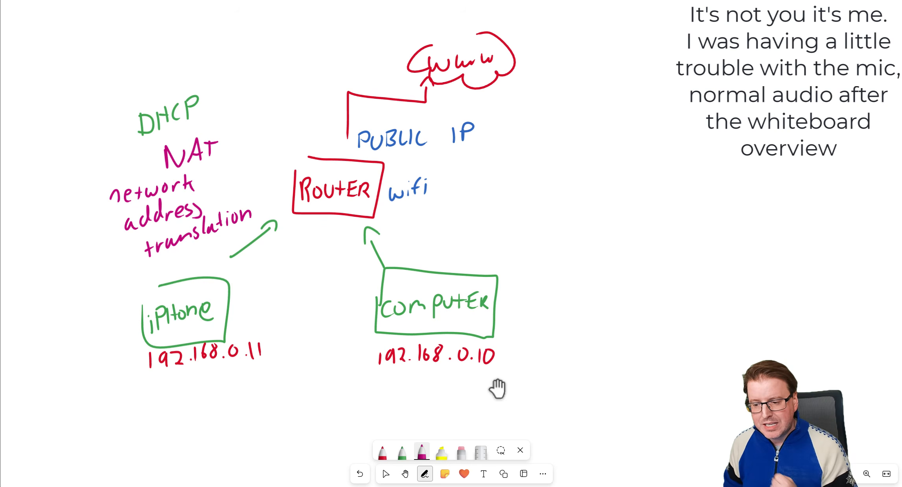
Write google in magenta beside the COMPUTER box
drag(530, 325, 516, 345)
mouse_move(543, 325)
mouse_down()
mouse_move(536, 332)
mouse_move(544, 326)
mouse_up()
drag(553, 325, 563, 343)
mouse_move(578, 313)
mouse_down()
mouse_move(575, 334)
mouse_move(594, 335)
mouse_up()
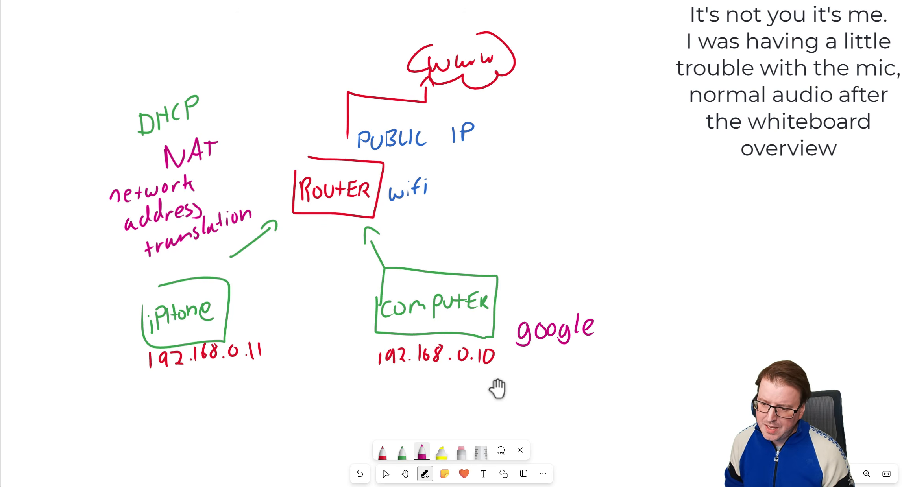
Draw a magenta envelope above the google label by the COMPUTER box, and move the envelope up beside the www cloud
mouse_move(516, 279)
mouse_down()
mouse_move(516, 310)
mouse_move(519, 274)
mouse_move(554, 275)
mouse_up()
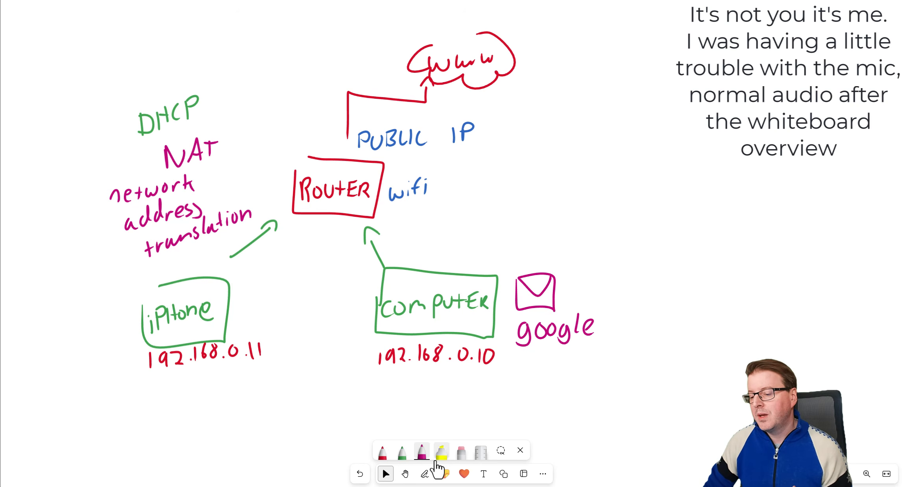
click(405, 474)
drag(539, 299, 544, 299)
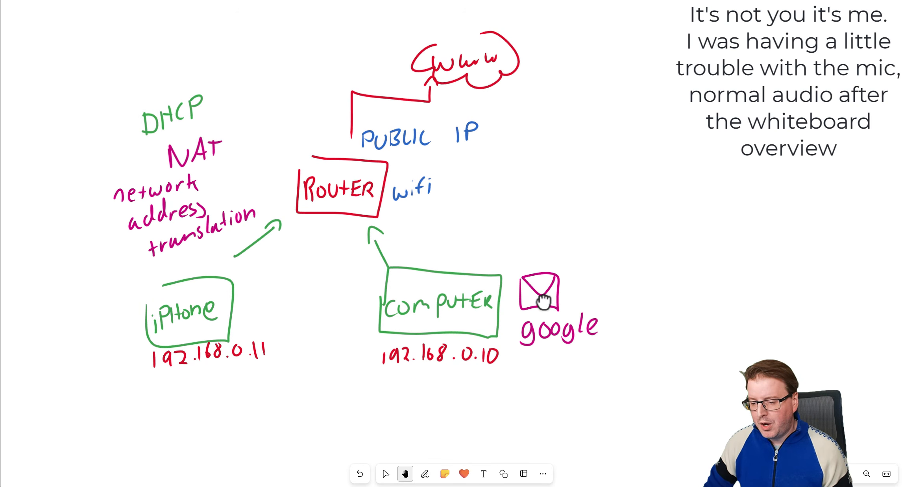
click(386, 474)
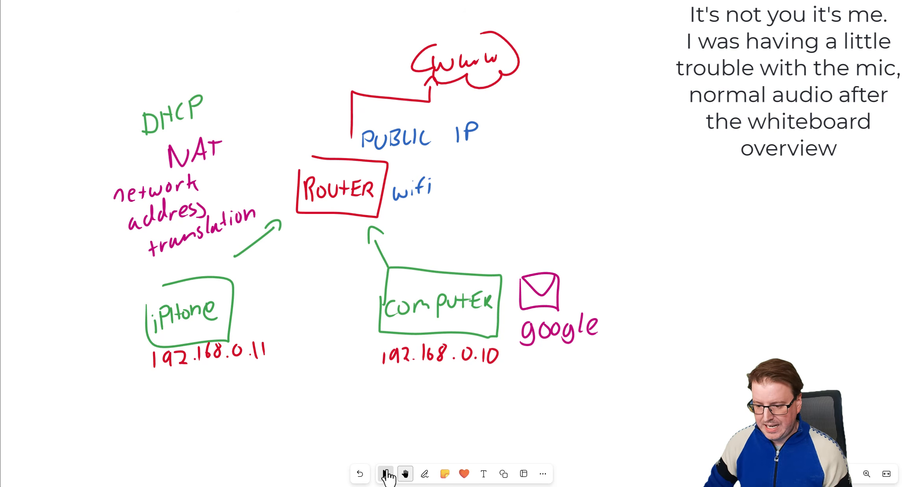
click(542, 310)
mouse_move(542, 310)
mouse_down()
mouse_move(507, 321)
mouse_move(430, 322)
mouse_move(335, 187)
mouse_move(346, 136)
mouse_move(404, 97)
mouse_move(588, 56)
mouse_up()
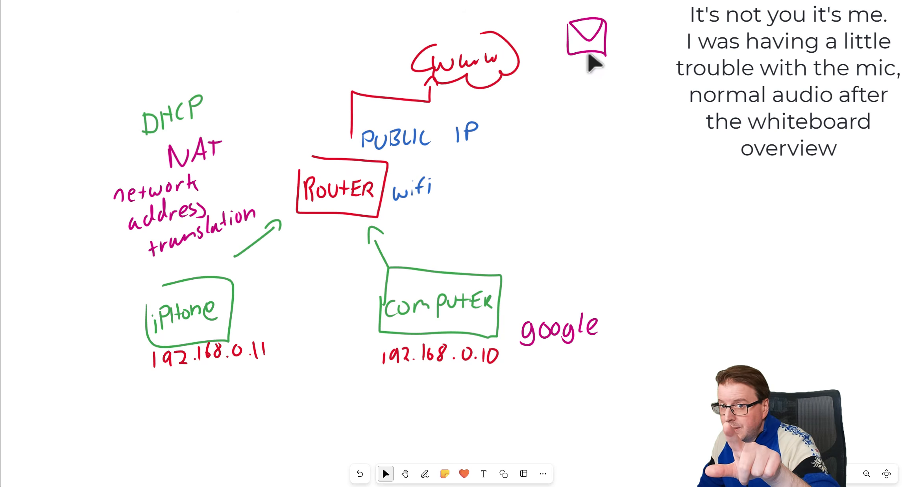
drag(588, 55, 588, 55)
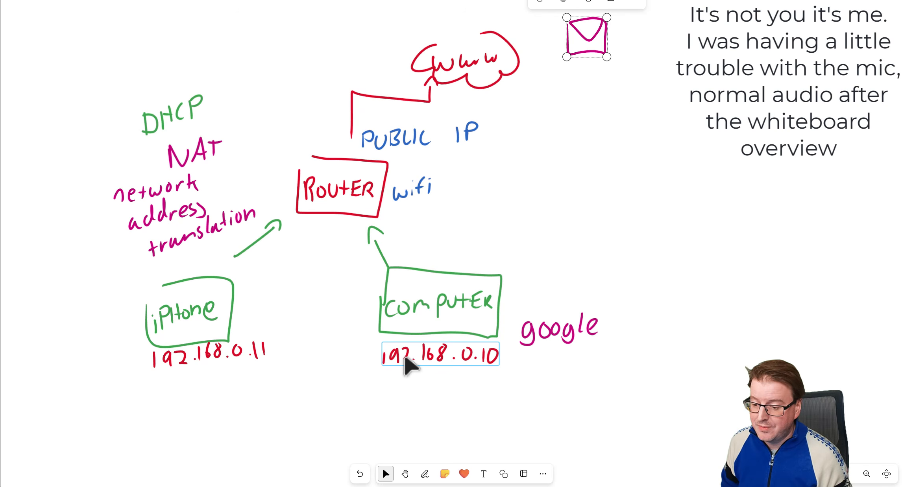
Write google in magenta directly below the envelope beside the www cloud
key(p)
drag(553, 78, 543, 95)
mouse_move(561, 80)
mouse_down()
mouse_move(557, 88)
mouse_move(562, 80)
mouse_up()
mouse_move(575, 76)
mouse_down()
mouse_move(584, 94)
mouse_move(615, 88)
mouse_up()
key(v)
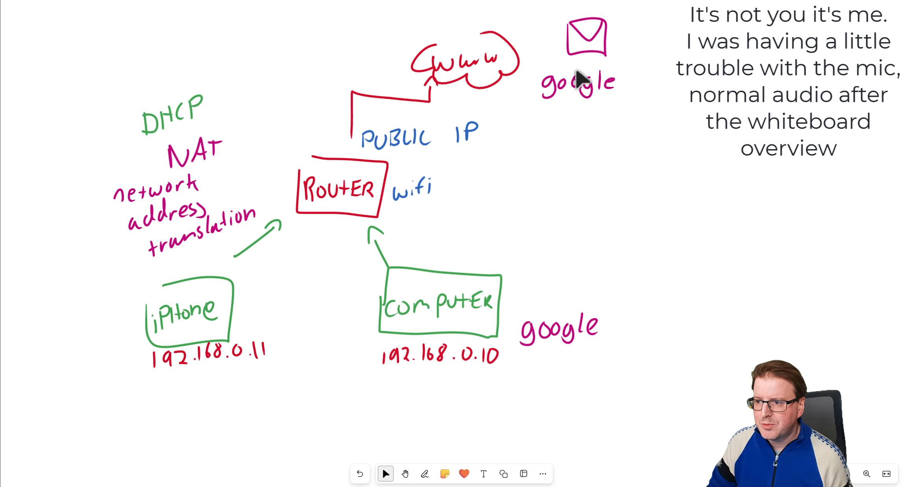
Move the envelope from the www cloud to just above the ROUTER box, and enlarge the NAT label slightly
mouse_move(590, 66)
mouse_down()
mouse_move(511, 68)
mouse_move(414, 134)
mouse_move(410, 157)
mouse_move(315, 137)
mouse_move(304, 146)
mouse_up()
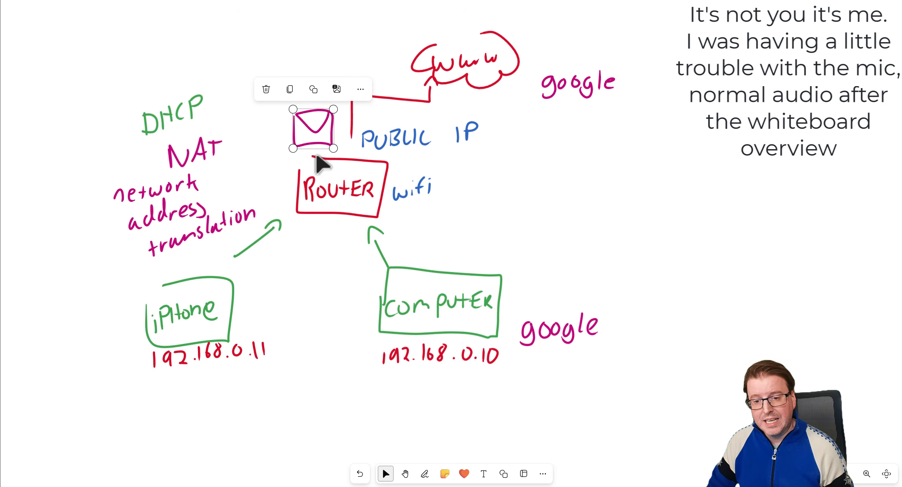
click(192, 157)
mouse_move(192, 159)
mouse_down()
mouse_move(212, 155)
mouse_move(190, 156)
mouse_move(243, 179)
mouse_move(224, 158)
mouse_up()
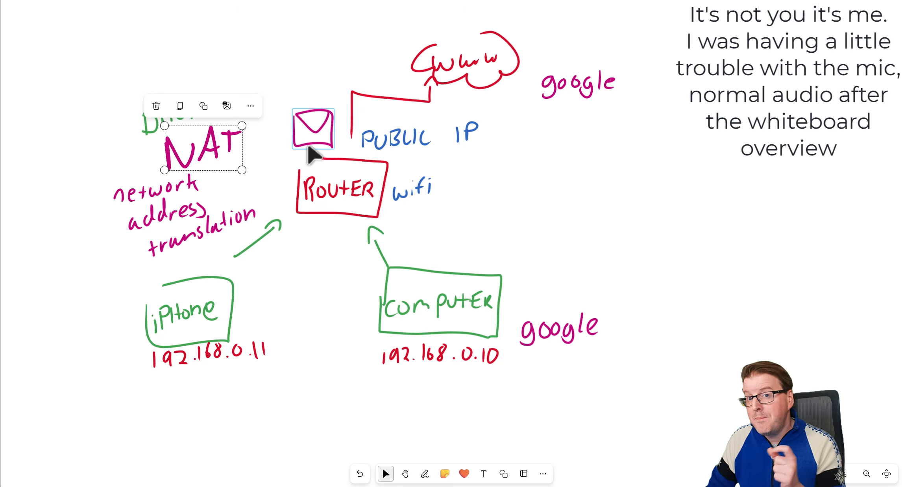
Move the envelope back above the google label by the COMPUTER box, and draw a magenta arrow pointing at NAT
click(332, 148)
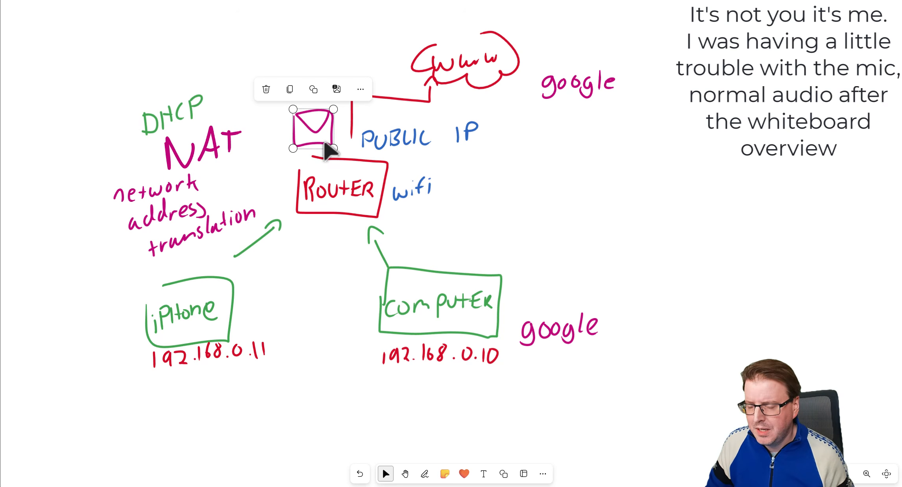
mouse_move(327, 147)
mouse_down()
mouse_move(343, 211)
mouse_move(425, 346)
mouse_move(442, 320)
mouse_move(388, 247)
mouse_move(564, 127)
mouse_move(412, 159)
mouse_move(406, 151)
mouse_move(395, 164)
mouse_move(411, 255)
mouse_move(445, 351)
mouse_move(551, 293)
mouse_up()
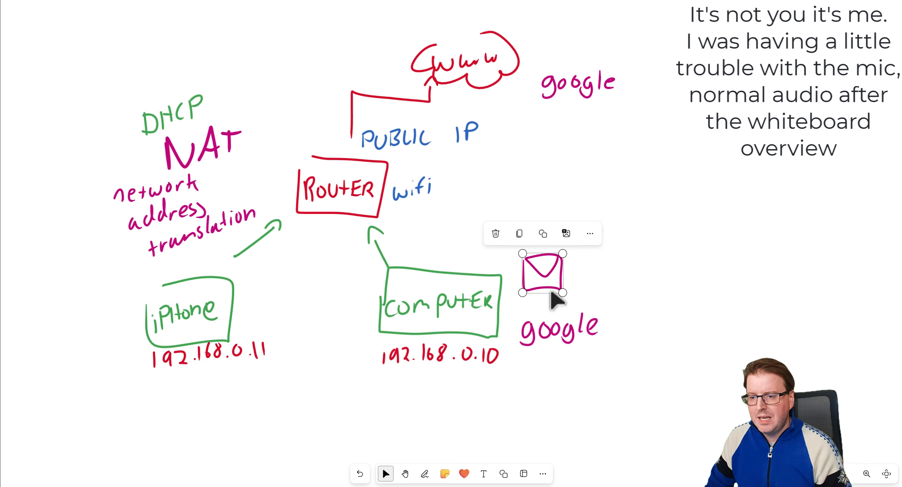
key(alt+w)
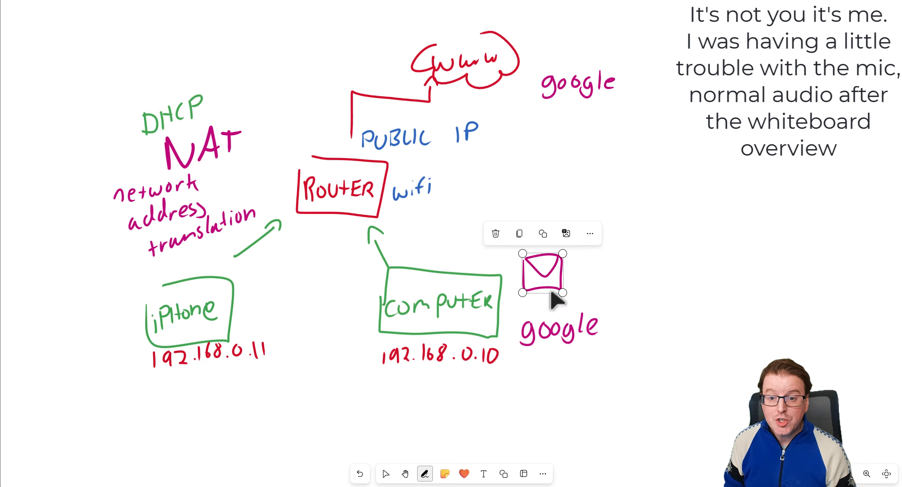
mouse_move(247, 84)
mouse_down()
mouse_move(235, 108)
mouse_move(243, 105)
mouse_up()
key(Escape)
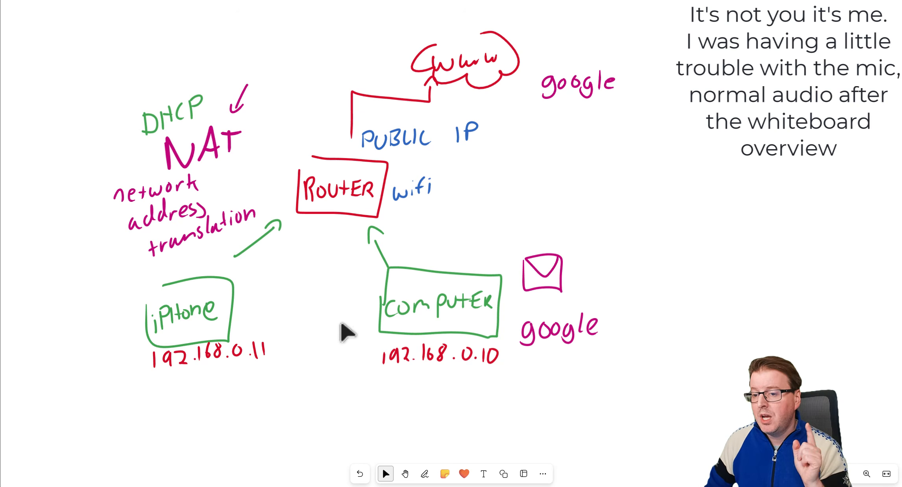
In the HV SERVER diagram, erase the Ex label and the blue line linking the virtual switch box to the NIC
right_click(315, 314)
click(425, 468)
click(405, 473)
drag(465, 454, 483, 244)
drag(514, 345, 506, 202)
mouse_move(539, 320)
mouse_down()
mouse_move(562, 261)
mouse_move(592, 236)
mouse_move(586, 215)
mouse_move(573, 218)
mouse_up()
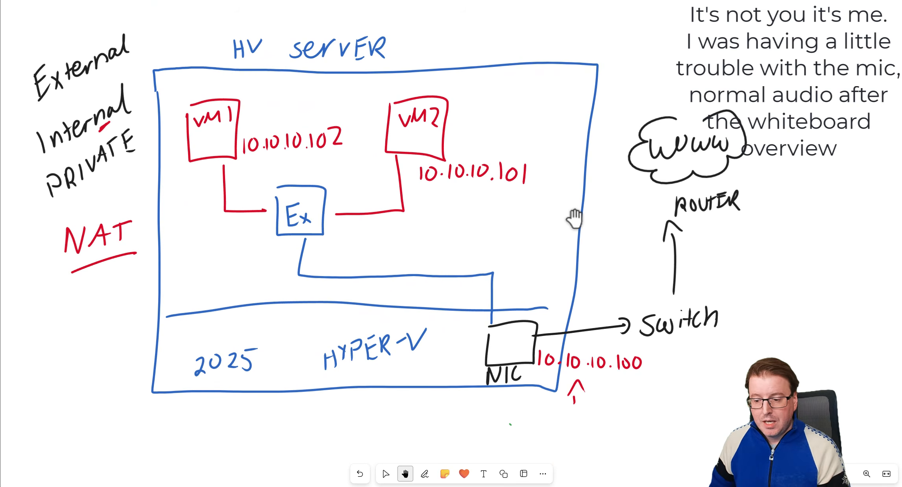
click(424, 474)
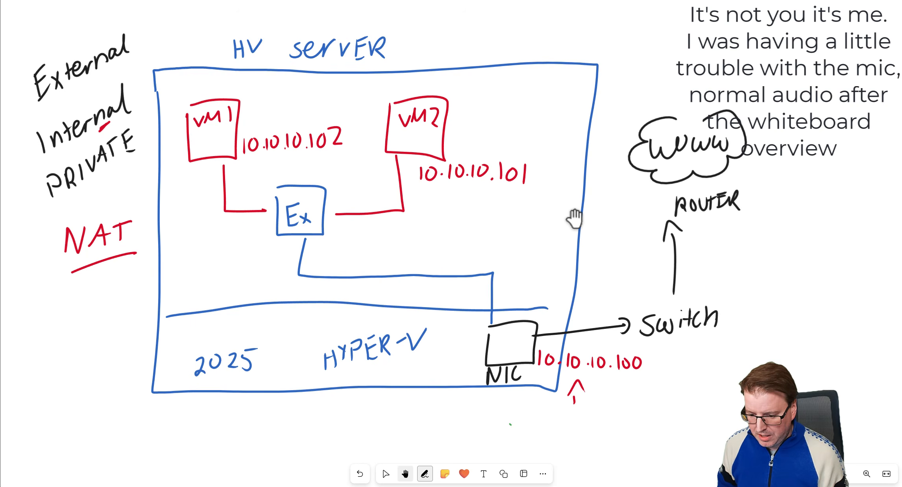
click(424, 473)
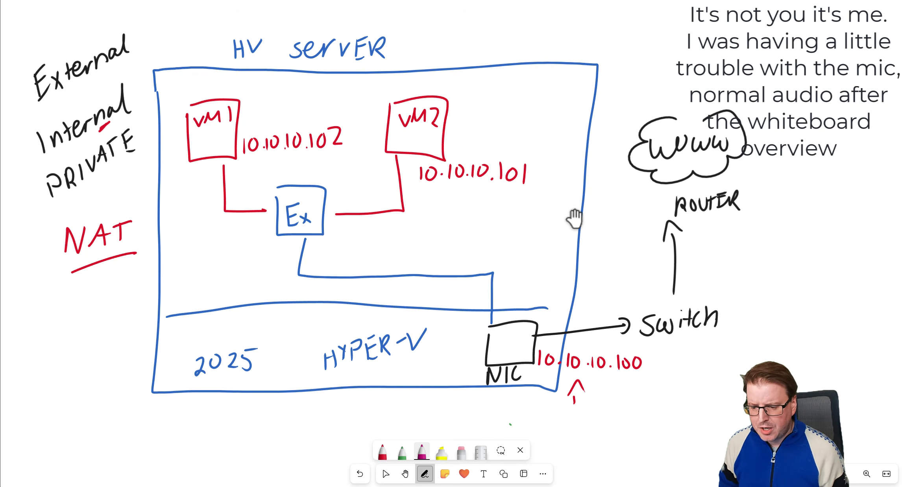
click(461, 452)
drag(291, 205, 305, 220)
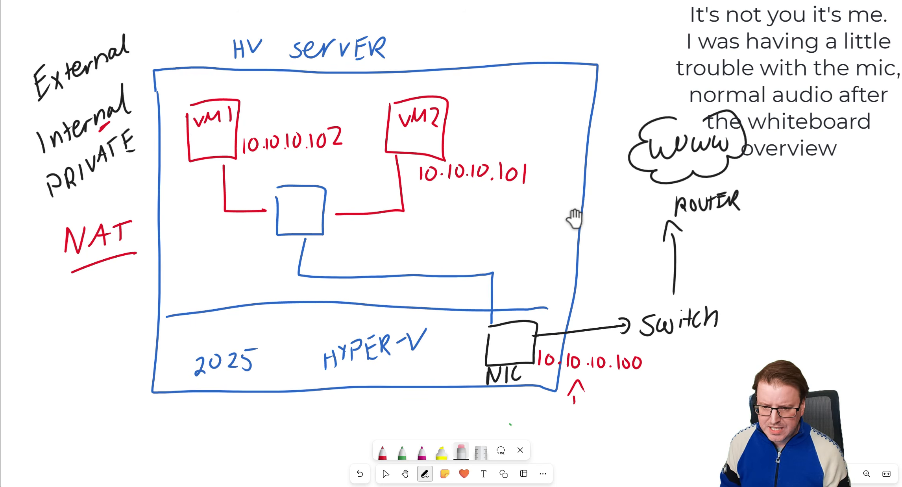
drag(390, 267, 397, 285)
Erase the red IP addresses written beside VM1 and VM2
drag(248, 144, 342, 138)
click(244, 146)
drag(420, 174, 525, 173)
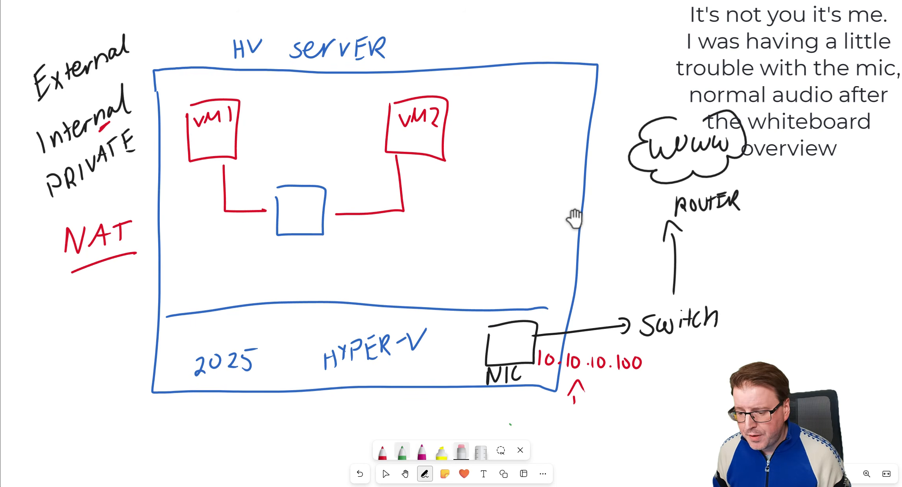
Write Int in magenta inside the blue switch box, and write new-netnat with netnat underlined above the NIC
click(422, 451)
mouse_move(284, 200)
mouse_down()
mouse_move(285, 219)
mouse_move(302, 217)
mouse_up()
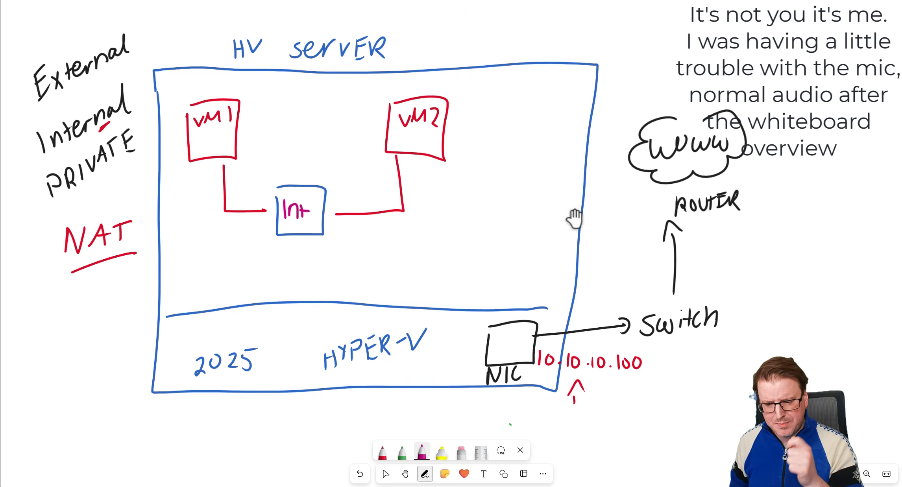
drag(433, 260, 541, 237)
drag(542, 238, 546, 222)
drag(483, 264, 521, 255)
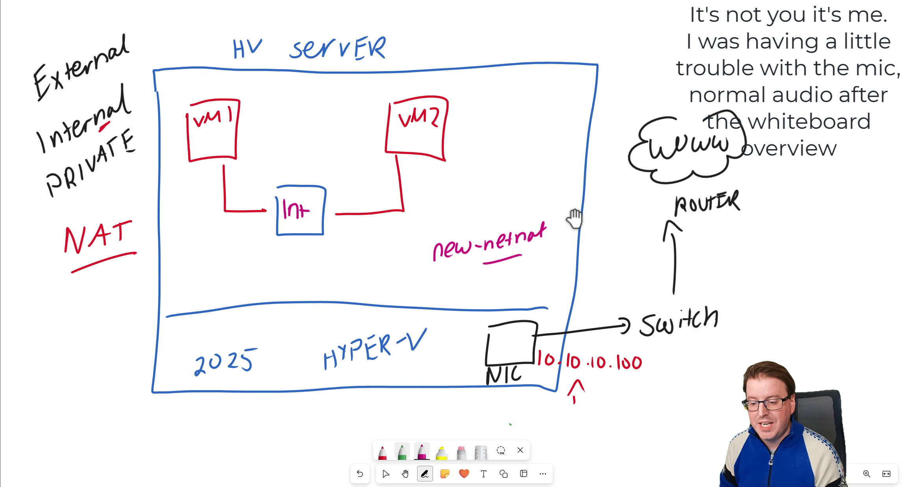
Write the IP address 172.16.0.10 in green beside the VM1 box
double_click(401, 452)
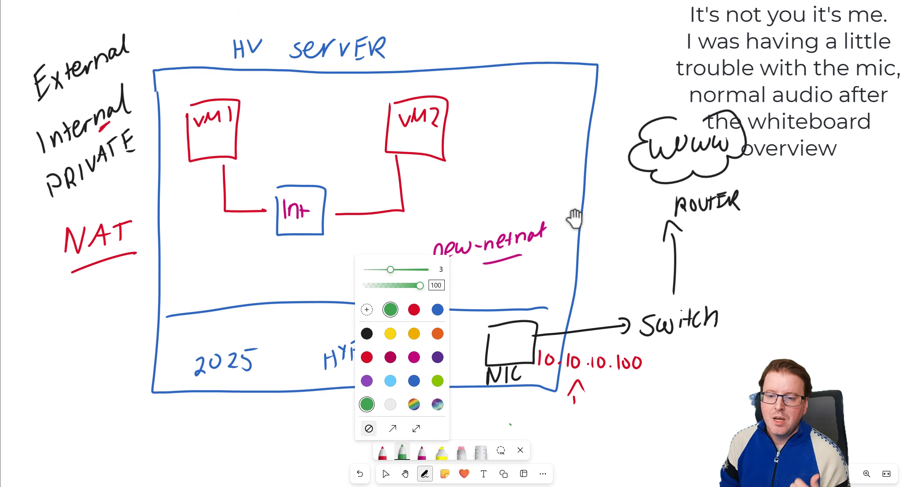
mouse_move(245, 115)
mouse_down()
mouse_move(247, 124)
mouse_move(261, 106)
mouse_move(302, 96)
mouse_move(316, 104)
mouse_up()
drag(327, 93, 325, 94)
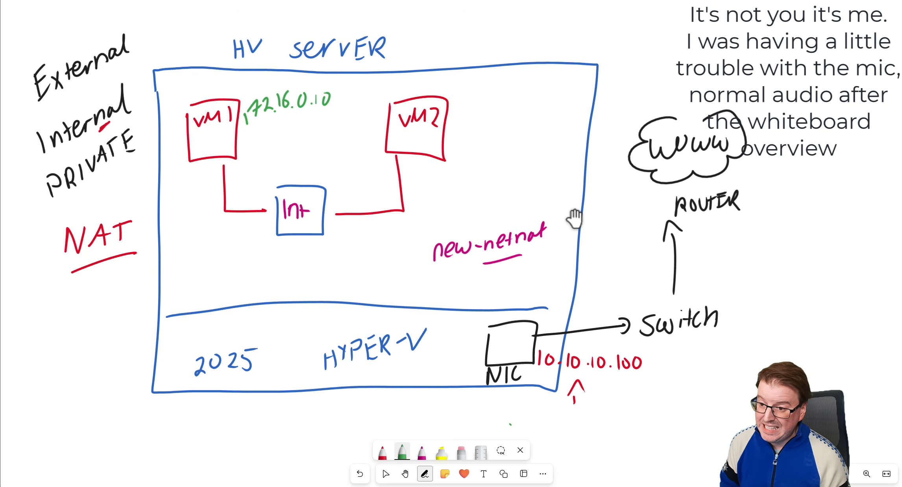
Write the IP address 172.16.0.11 in green beside the VM2 box
drag(461, 112, 461, 124)
mouse_move(466, 104)
mouse_down()
mouse_move(480, 103)
mouse_move(472, 123)
mouse_move(532, 104)
mouse_move(544, 116)
mouse_up()
click(491, 119)
click(519, 115)
click(537, 114)
drag(551, 103, 550, 117)
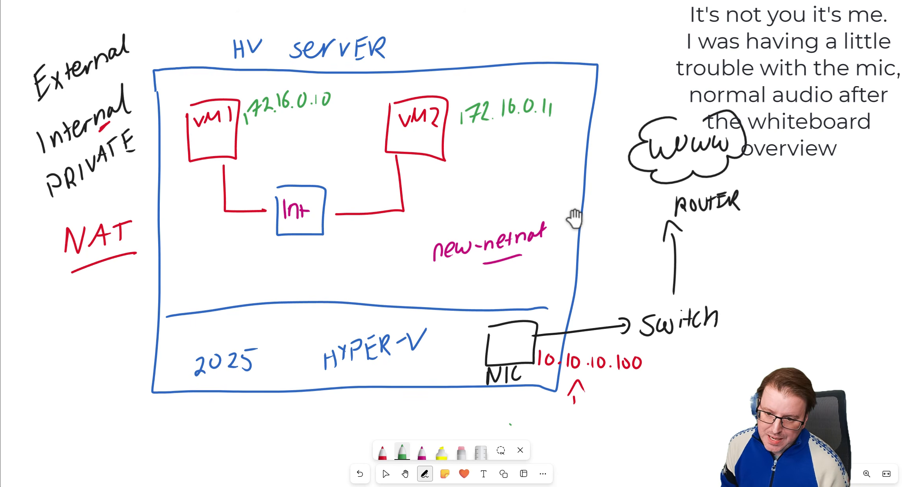
Write the gateway address 172.16.0.1 in green just above the Int switch box
mouse_move(315, 172)
mouse_down()
mouse_move(312, 183)
mouse_move(322, 170)
mouse_move(324, 184)
mouse_move(349, 182)
mouse_up()
key(ctrl+z)
mouse_move(360, 170)
mouse_down()
mouse_move(355, 177)
mouse_move(373, 167)
mouse_move(390, 177)
mouse_up()
click(384, 179)
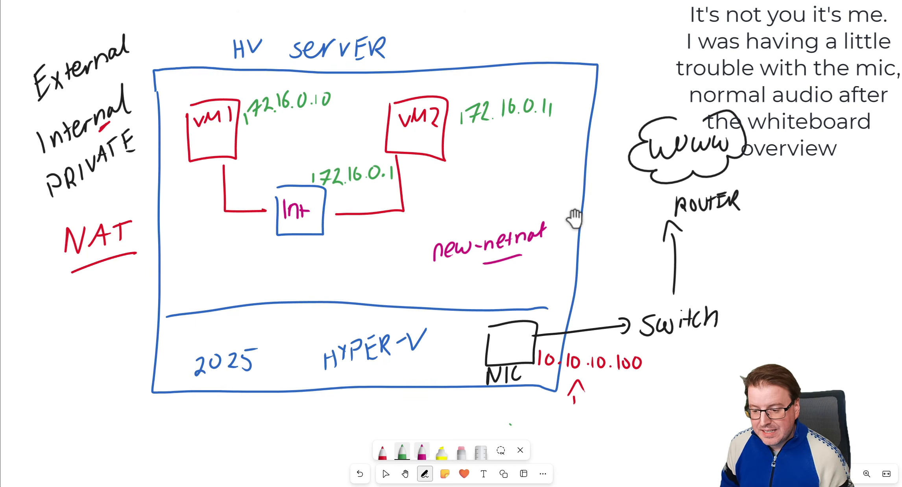
Draw a magenta path from the Int switch through a NAT label to the NIC, and underline the NIC's IP address
click(421, 453)
mouse_move(347, 200)
mouse_down()
mouse_move(335, 259)
mouse_move(382, 266)
mouse_move(387, 250)
mouse_up()
mouse_move(391, 256)
mouse_down()
mouse_move(396, 266)
mouse_move(396, 255)
mouse_up()
drag(399, 249, 408, 247)
mouse_move(403, 248)
mouse_down()
mouse_move(402, 262)
mouse_move(499, 286)
mouse_move(497, 332)
mouse_move(504, 326)
mouse_up()
drag(552, 379, 612, 383)
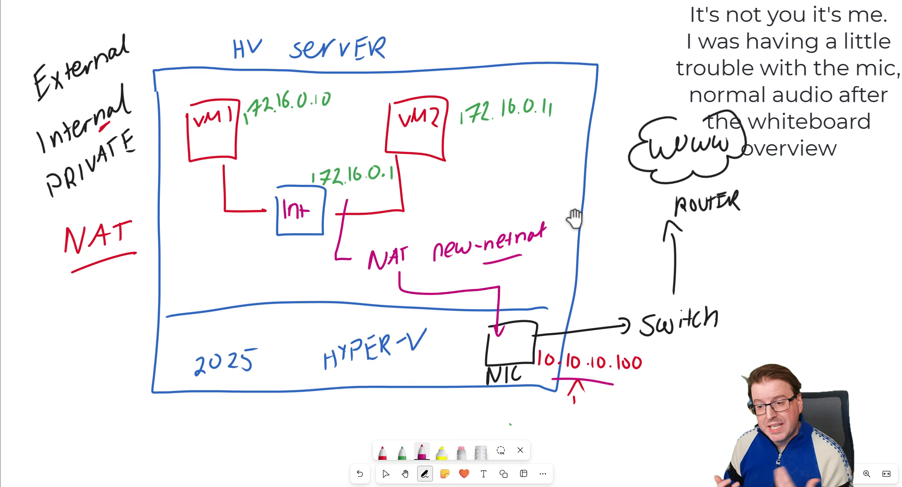
Circle VM1's IP address in magenta and underline the 172.16.0.1 address above the Int switch
mouse_move(307, 79)
mouse_down()
mouse_move(299, 77)
mouse_move(338, 94)
mouse_move(333, 84)
mouse_up()
drag(331, 194, 358, 195)
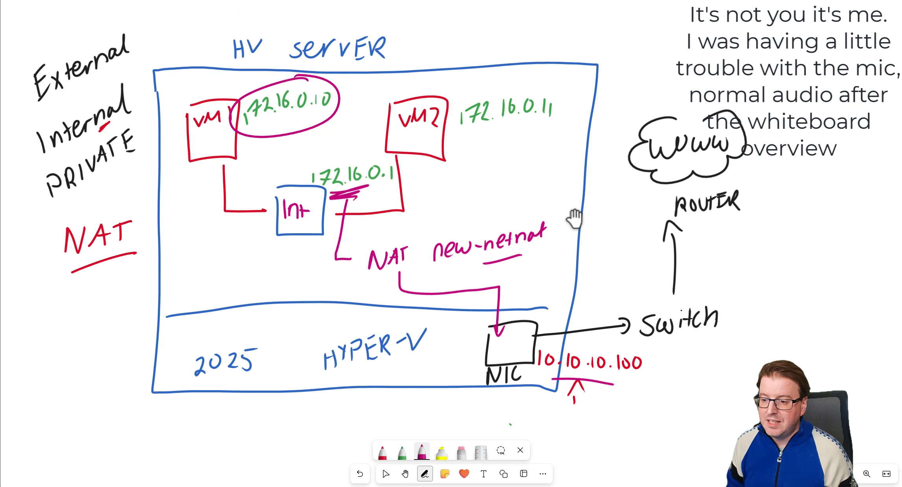
mouse_move(532, 214)
mouse_down()
mouse_move(446, 219)
mouse_move(494, 283)
mouse_move(535, 208)
mouse_up()
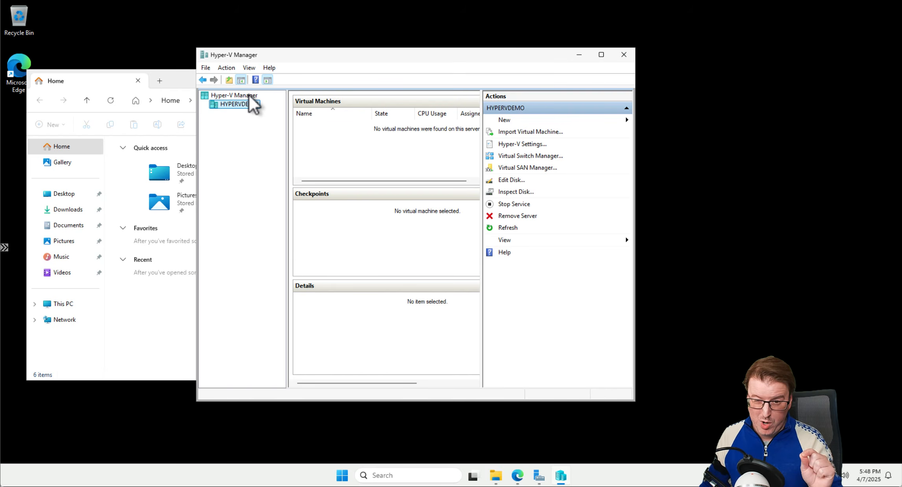
Show the disk image file in the Downloads folder of File Explorer, and return to Hyper-V Manager
click(68, 209)
click(182, 170)
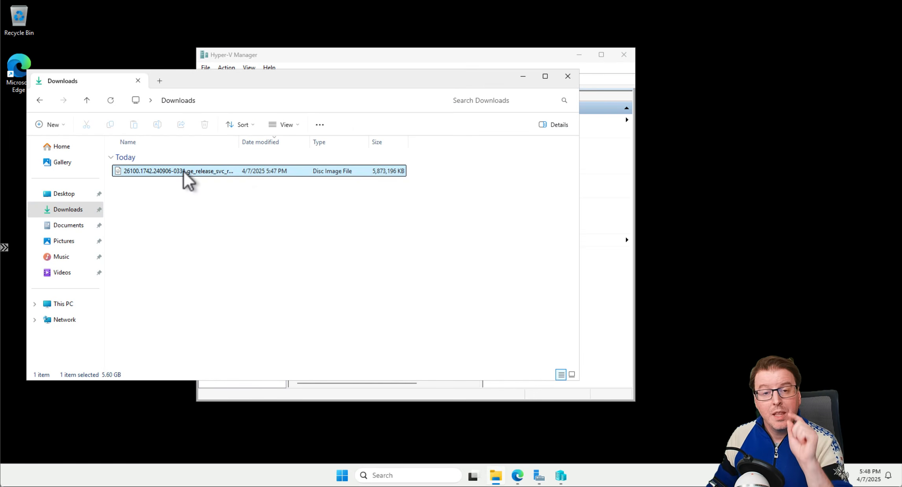
click(497, 59)
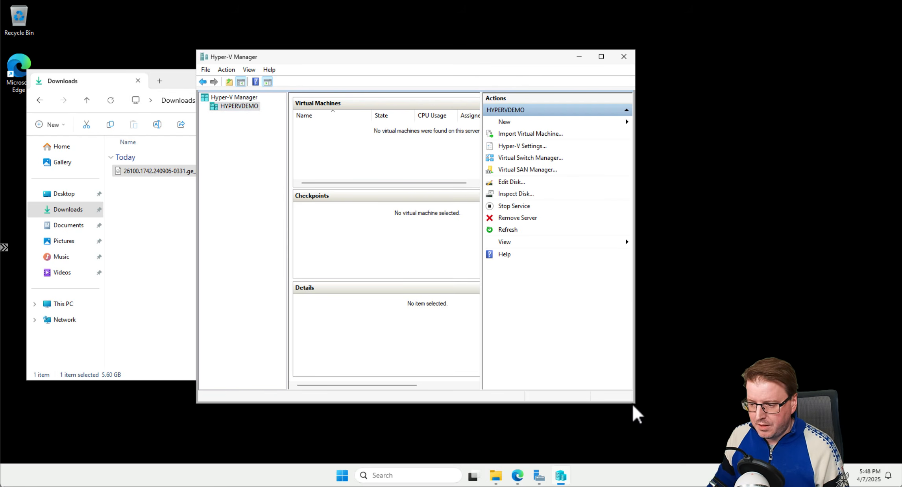
Enlarge and reposition the Hyper-V Manager window, then open the Virtual Switch Manager for HYPERVDEMO and reposition it
drag(634, 402, 724, 431)
drag(439, 56, 351, 35)
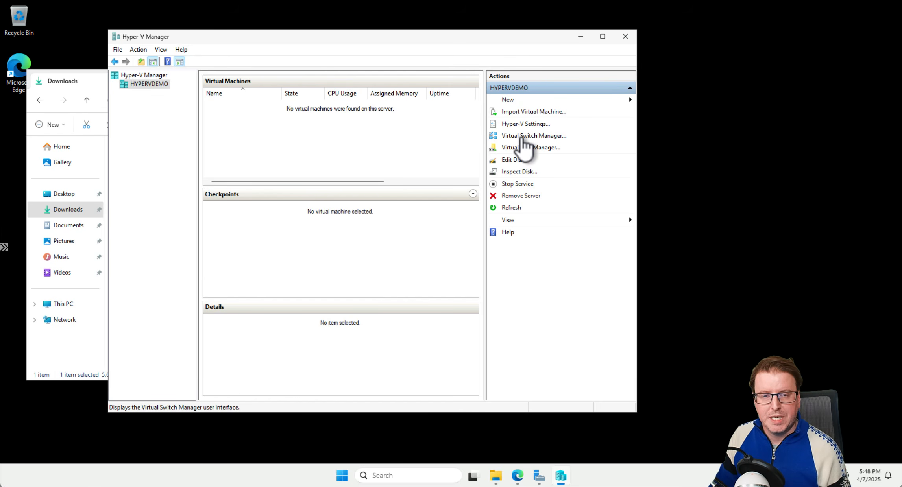
click(523, 136)
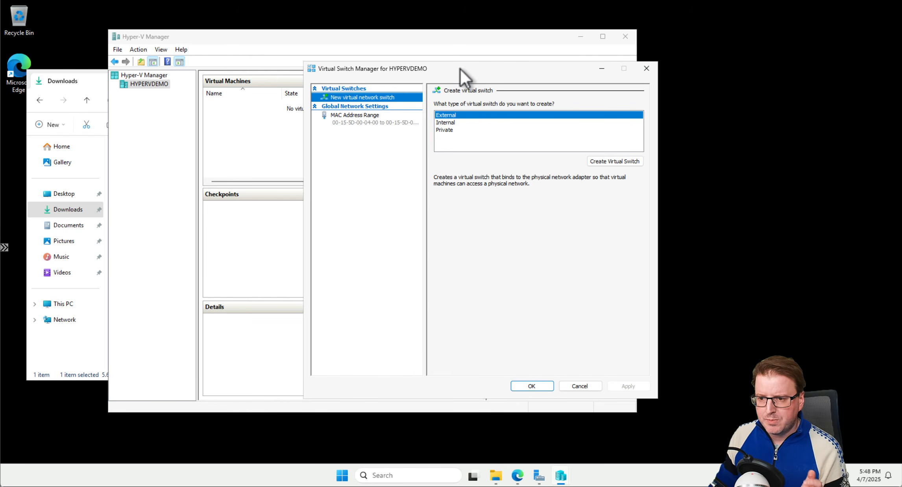
drag(459, 68, 372, 67)
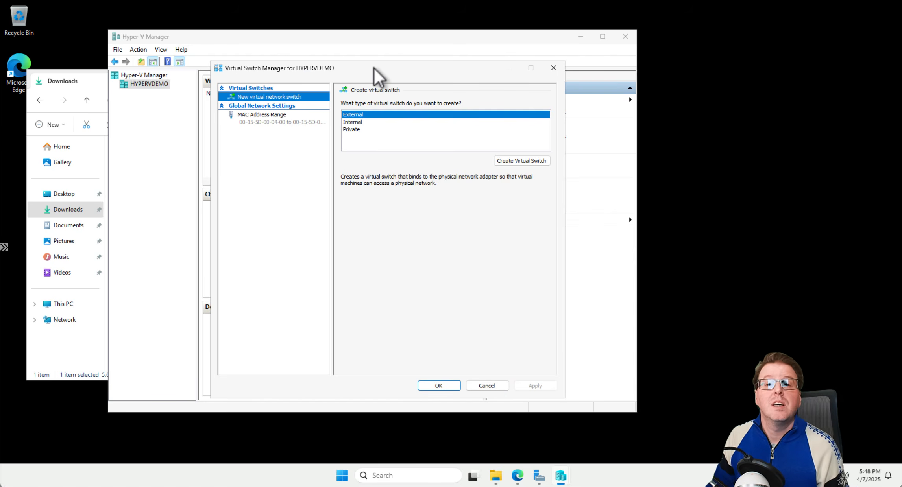
Review the Internal switch type, and create a new virtual switch of type Private
click(371, 122)
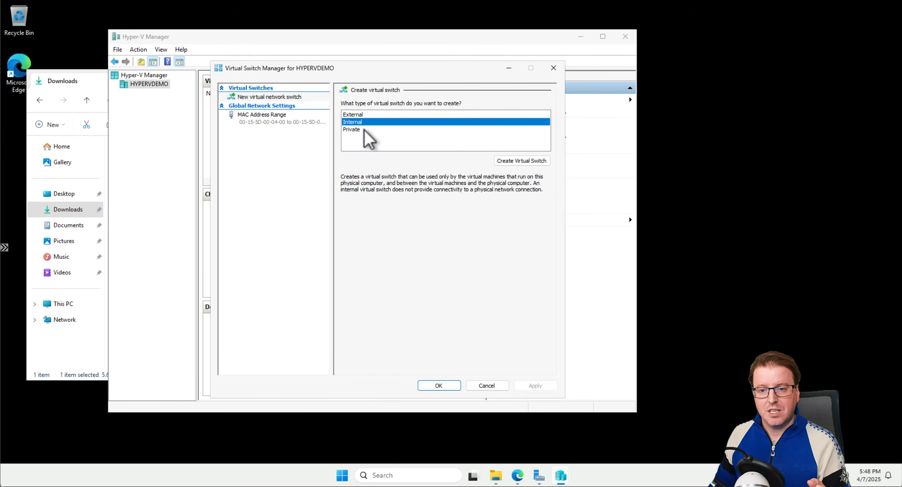
click(364, 129)
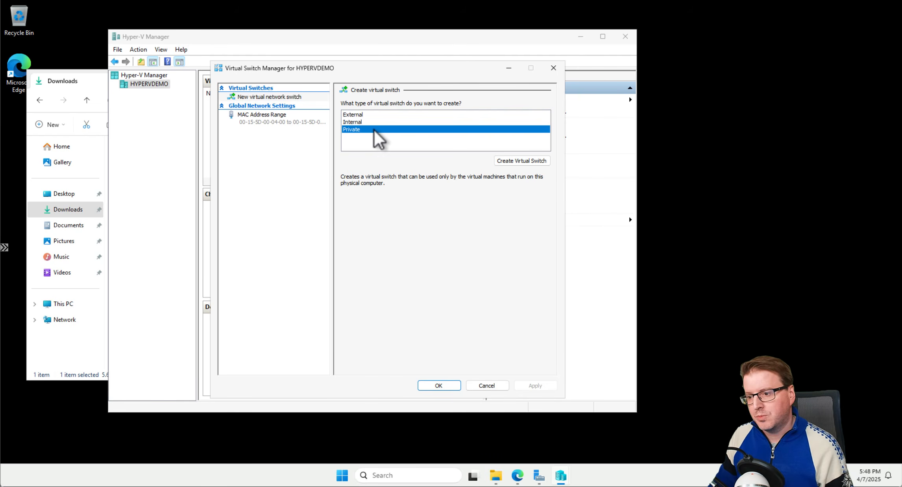
click(508, 161)
Name the new private virtual switch Private, apply it and close the Virtual Switch Manager
drag(438, 115, 353, 114)
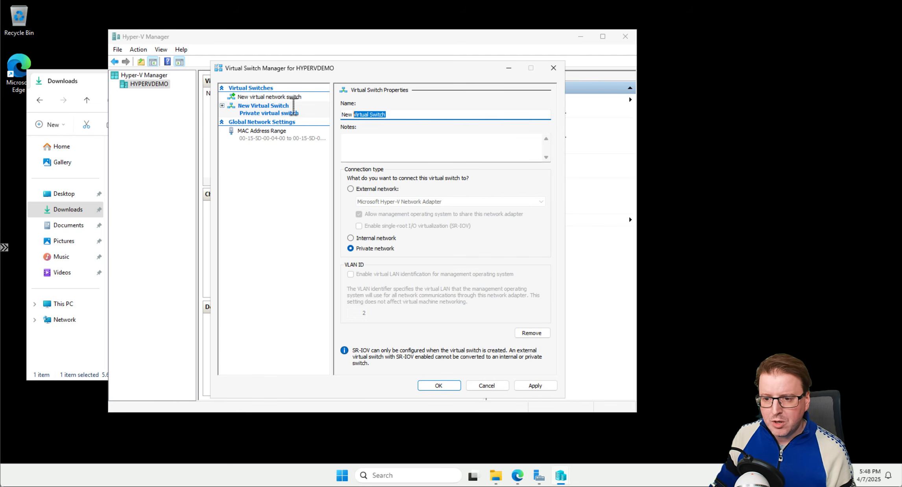
drag(293, 106, 299, 111)
key(BackSpace)
text(Prio)
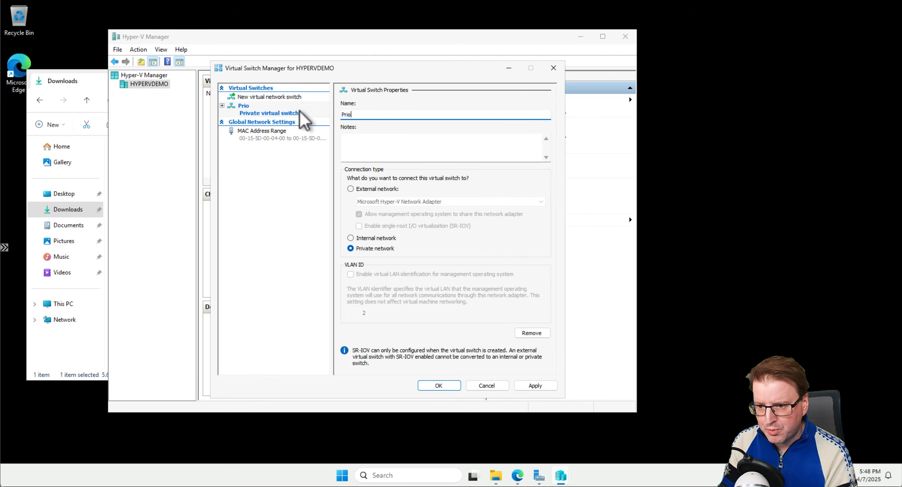
key(BackSpace)
text(vate)
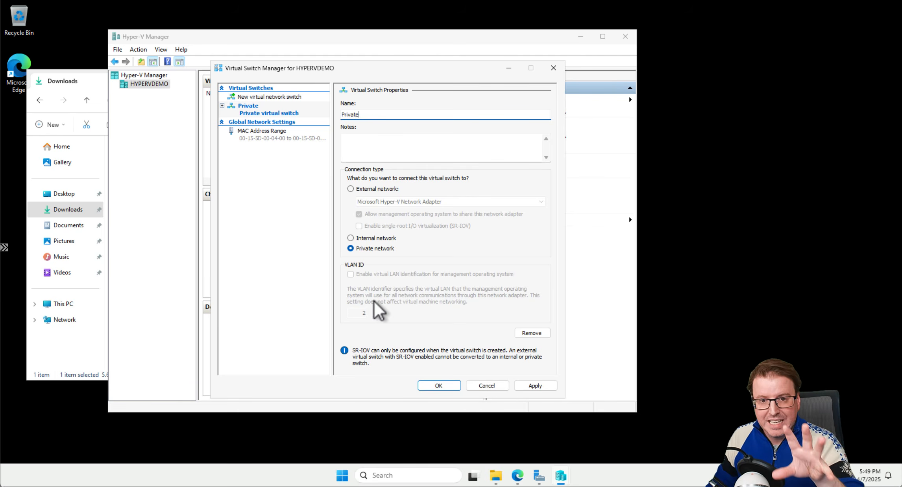
click(547, 388)
click(438, 385)
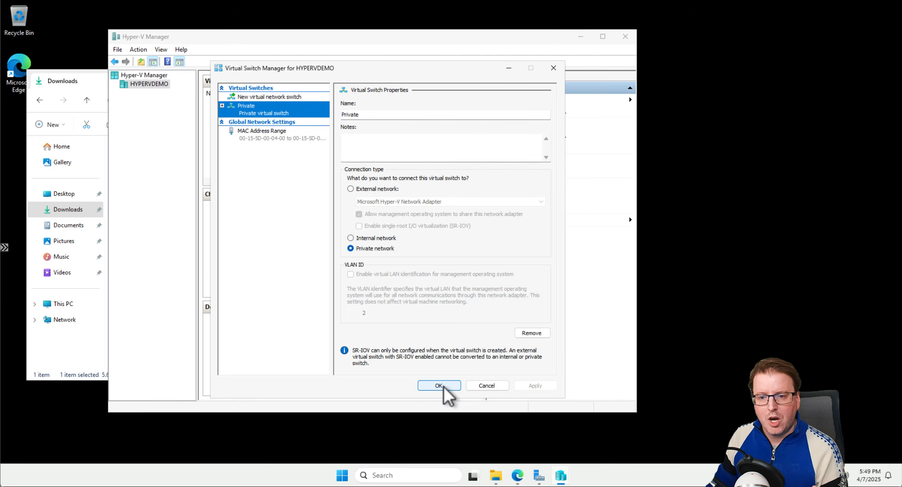
click(440, 386)
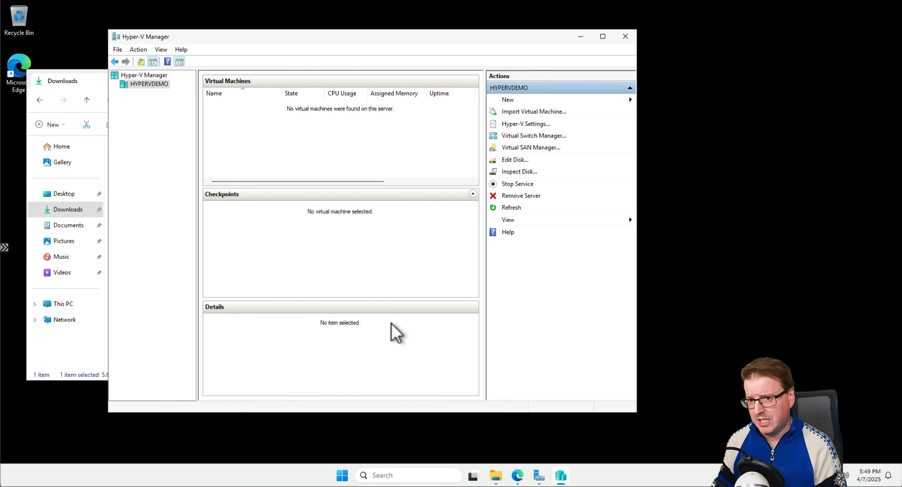
click(512, 101)
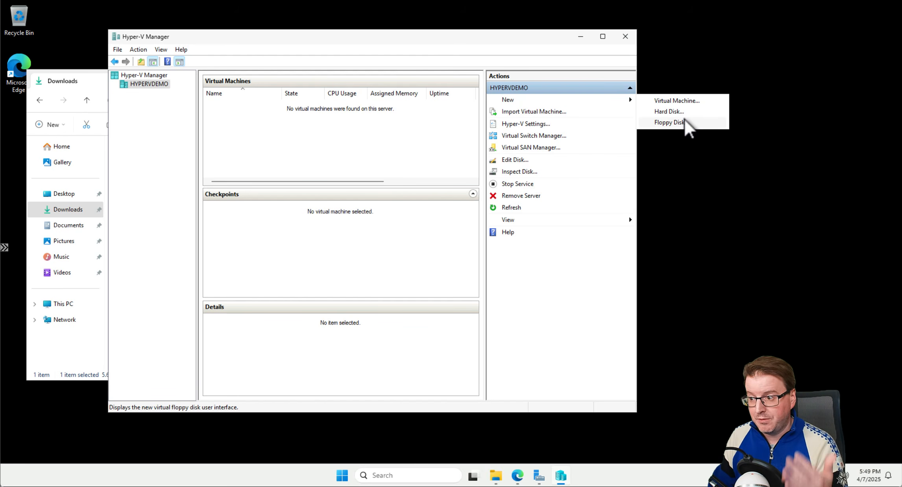
click(697, 100)
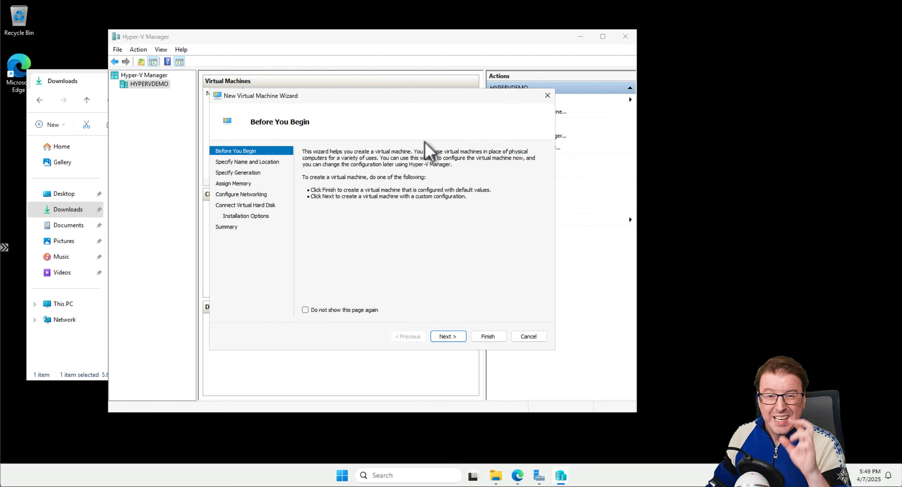
click(457, 338)
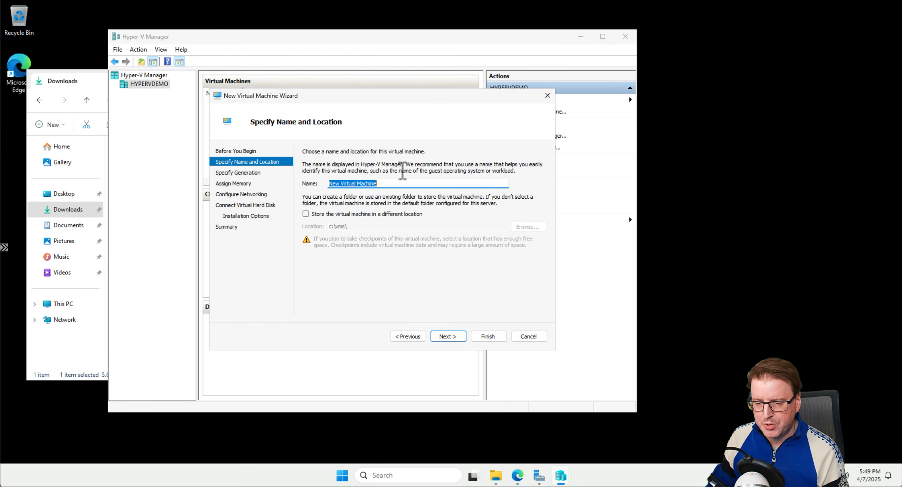
key(BackSpace)
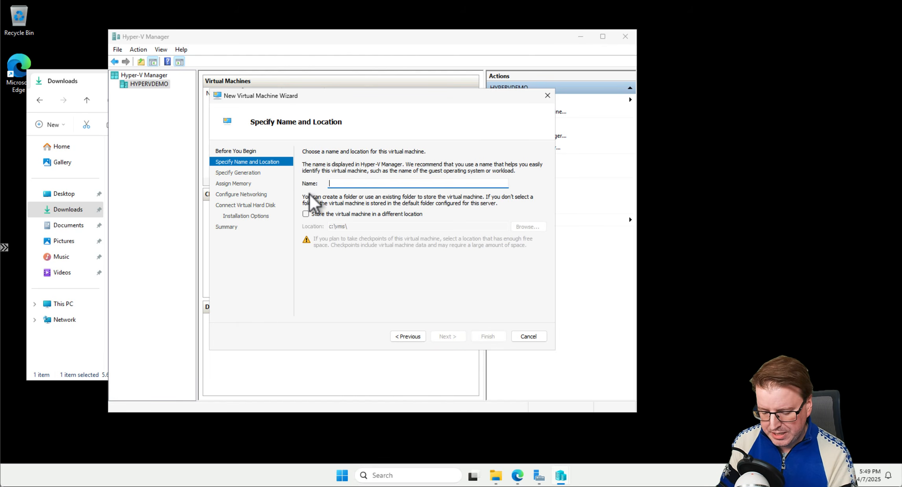
text(VM1)
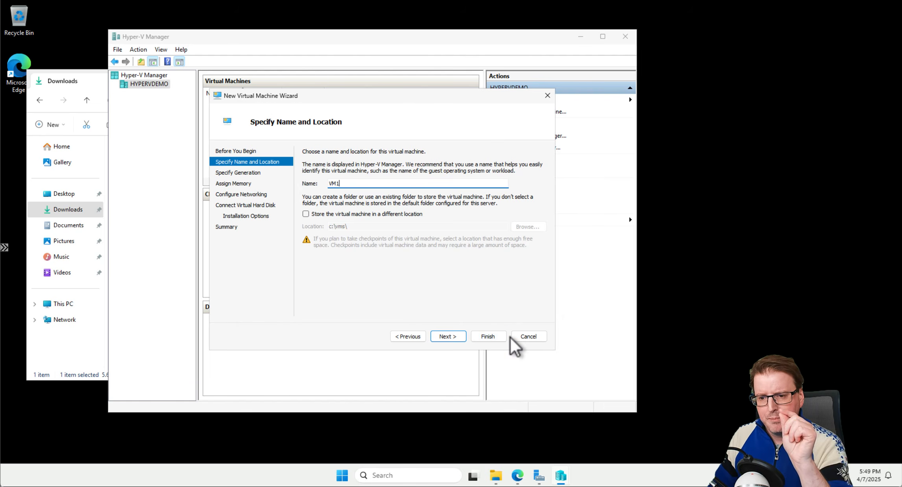
click(528, 336)
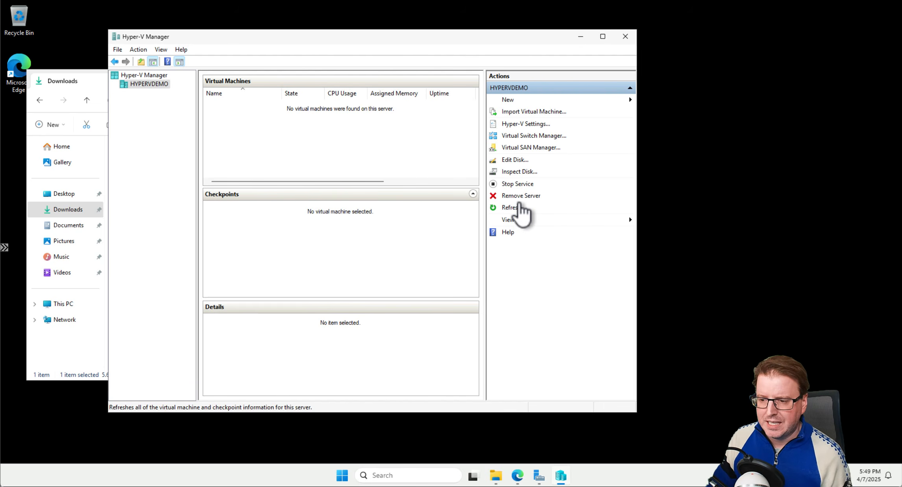
Review the default folders for virtual hard disks and virtual machines in the Hyper-V Settings for HYPERVDEMO, and close them without changes
click(523, 125)
drag(496, 75, 419, 75)
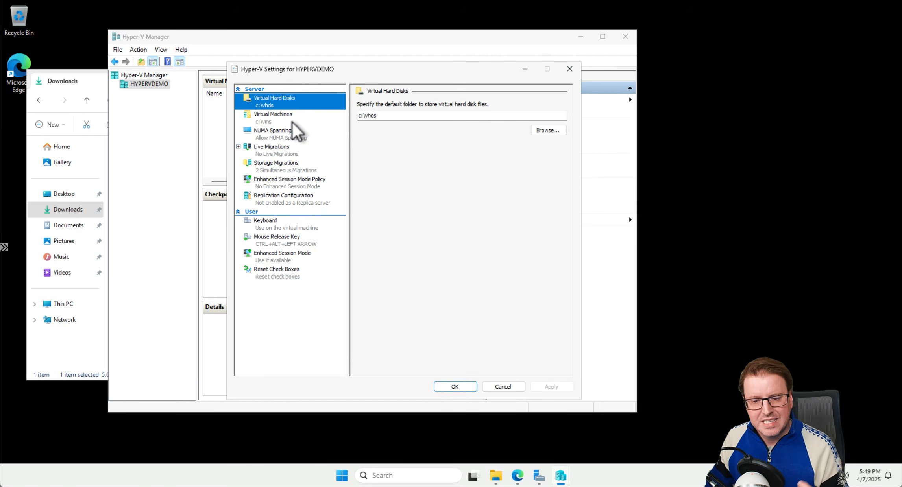
click(291, 121)
click(300, 103)
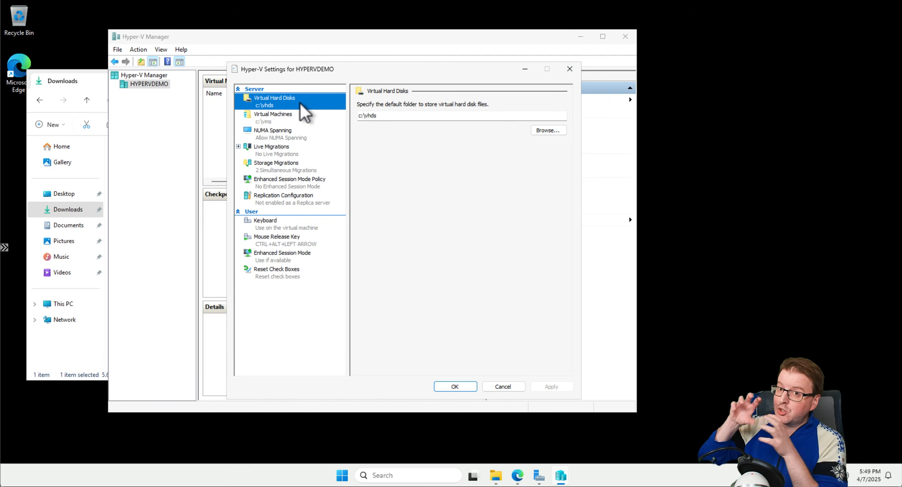
click(252, 118)
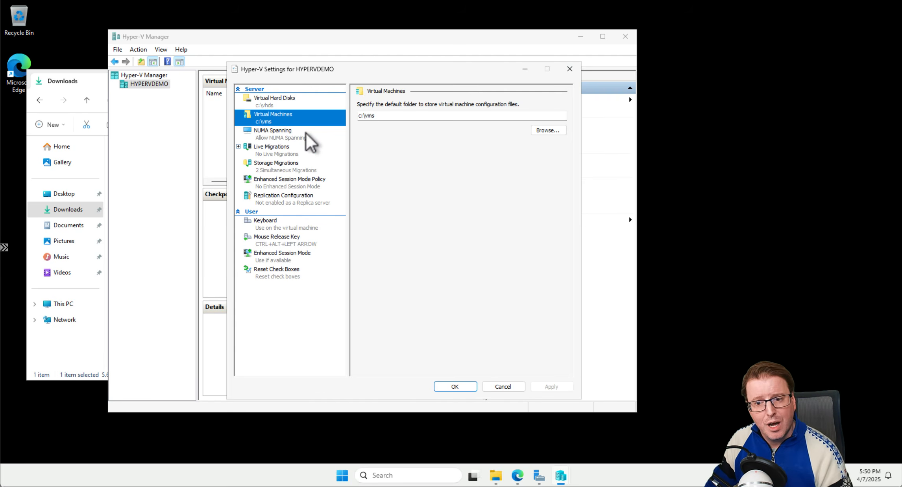
click(295, 103)
click(287, 116)
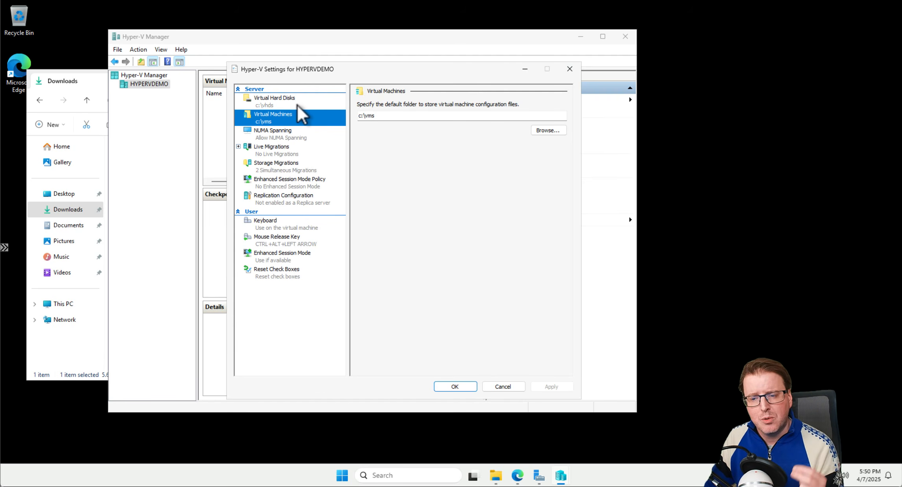
click(503, 387)
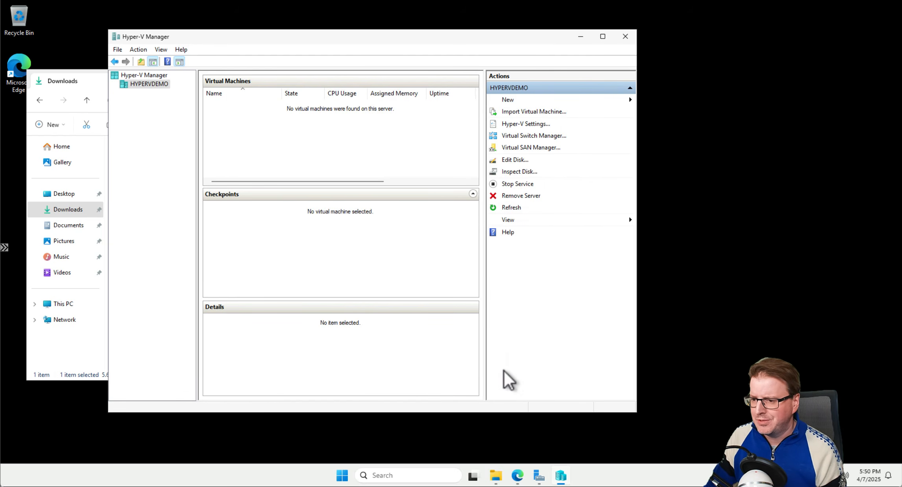
Begin a new virtual machine named VM1 in the default location, as Generation 2 with 4096 MB of startup memory
click(518, 100)
click(665, 98)
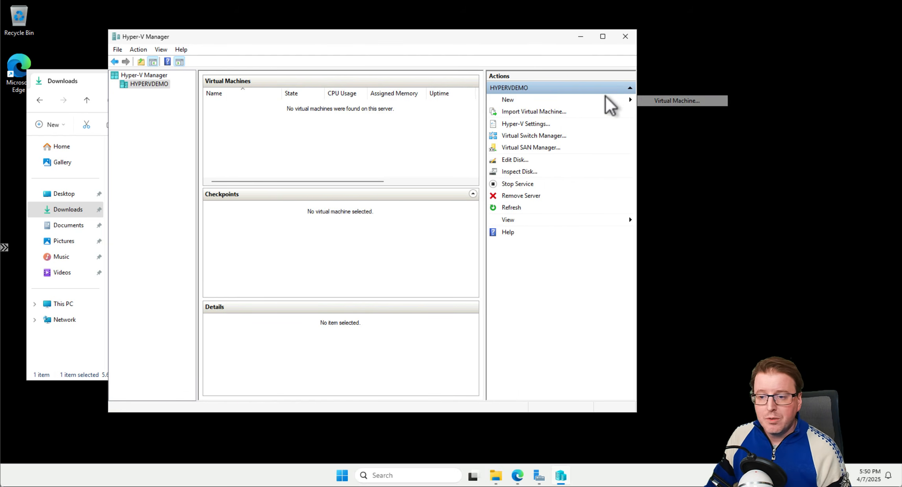
click(513, 346)
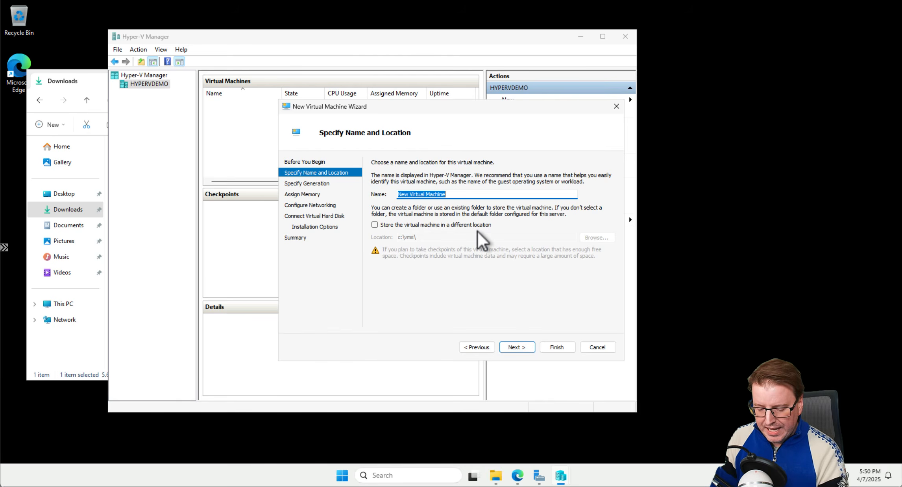
text(VM1)
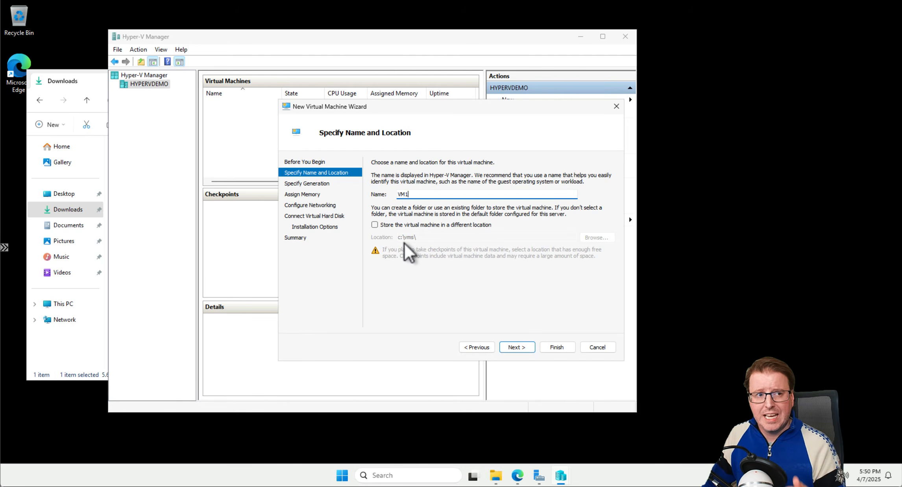
click(520, 350)
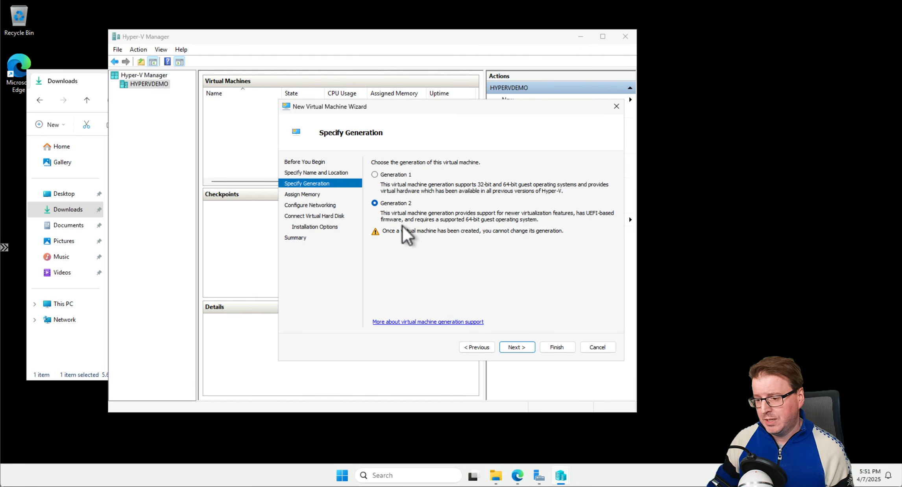
click(524, 351)
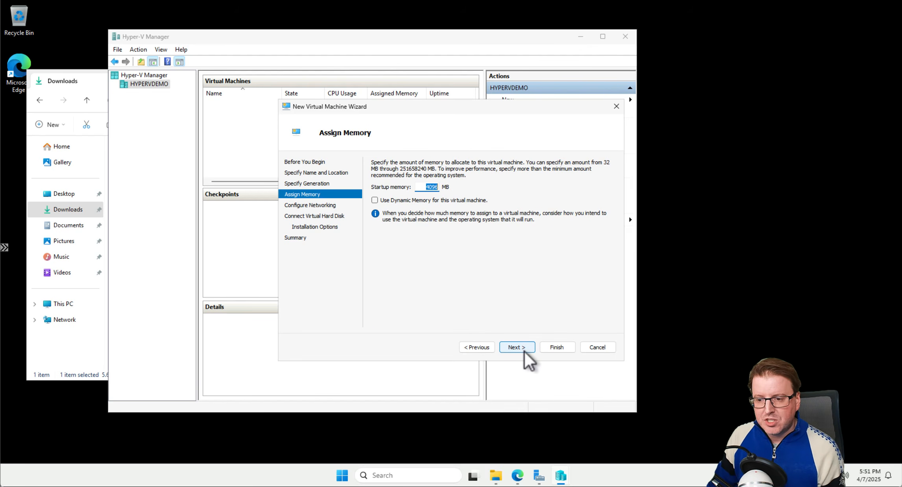
click(529, 351)
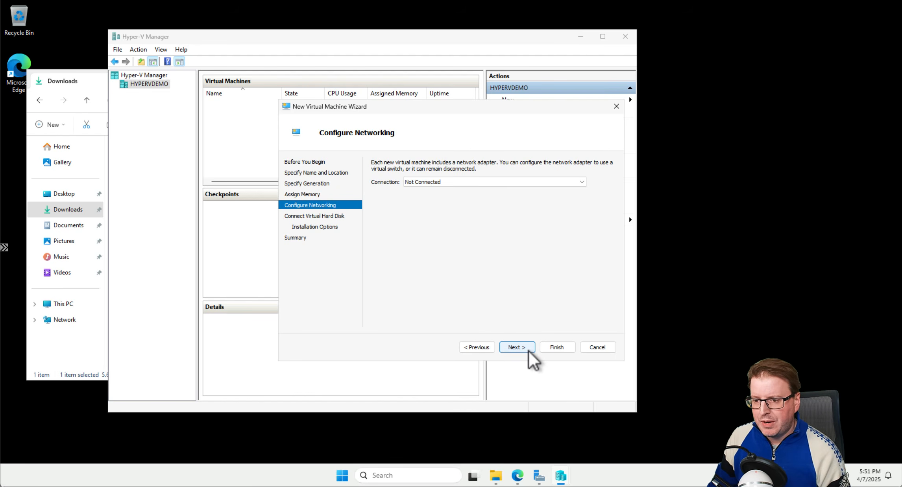
Connect VM1's network adapter to the Private switch and accept a new 127 GB virtual hard disk VM1.vhdx in c:\vhds\
click(462, 181)
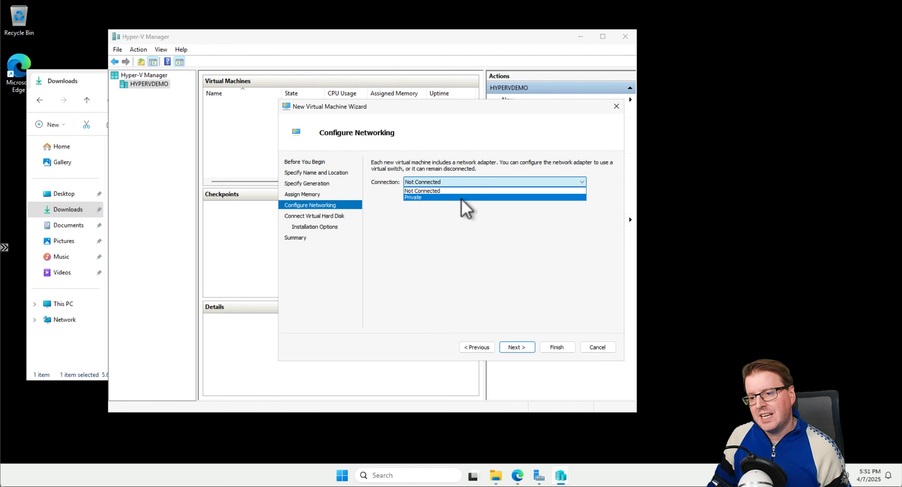
click(462, 199)
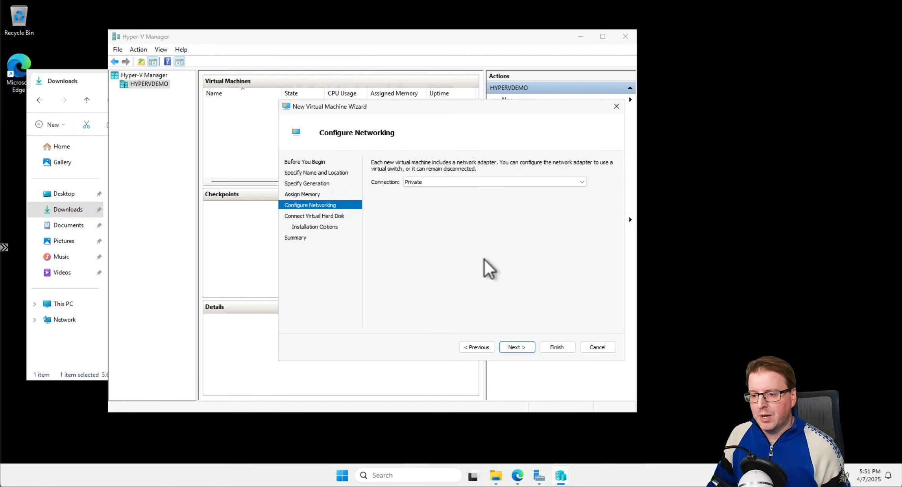
click(524, 351)
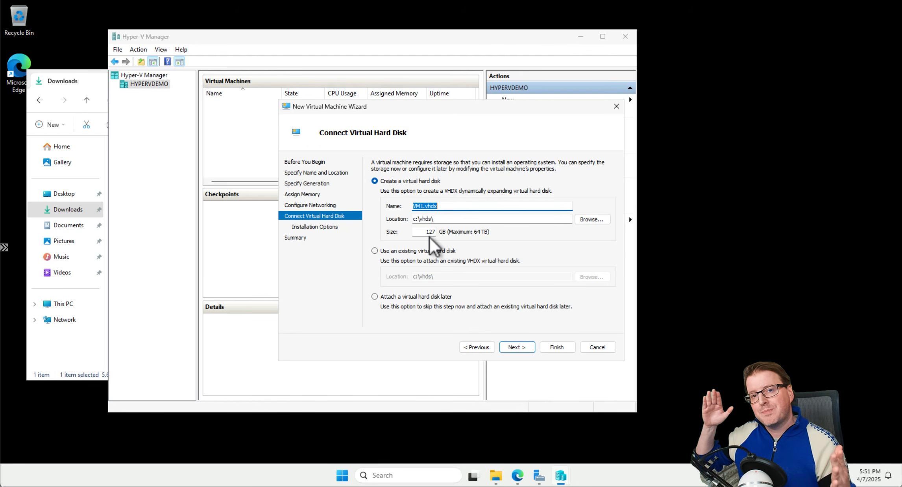
click(510, 351)
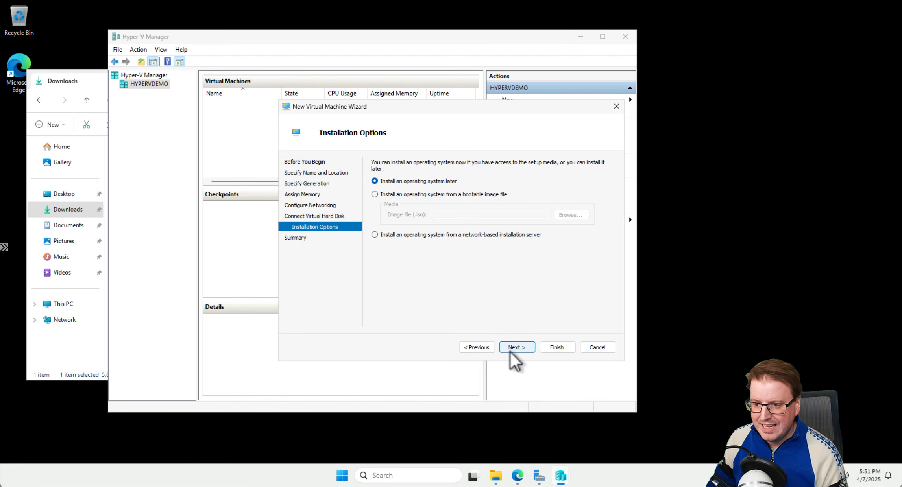
Set VM1 to install its operating system from the SERVER_EVAL ISO image in Downloads, and finish creating the virtual machine
click(425, 194)
click(570, 214)
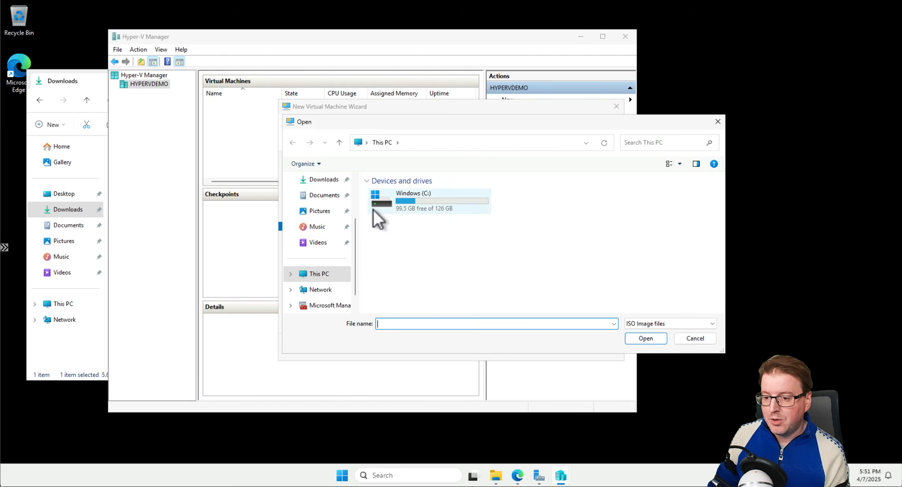
click(320, 183)
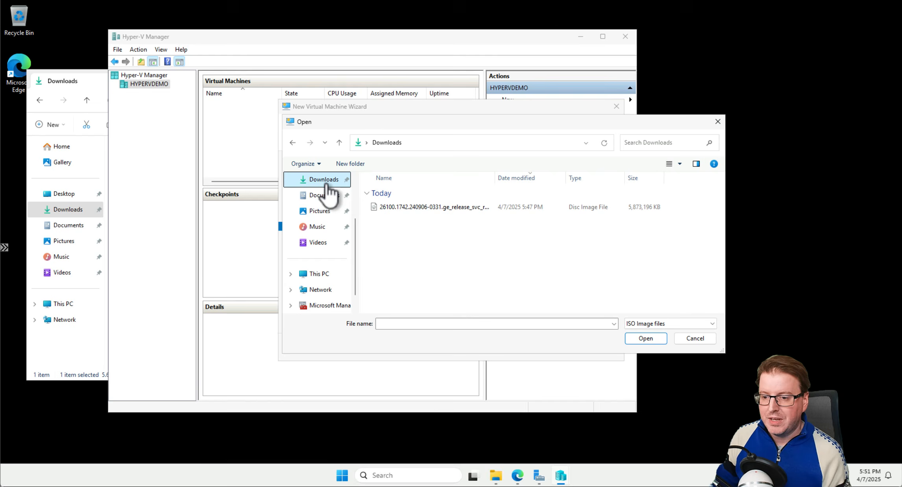
click(415, 209)
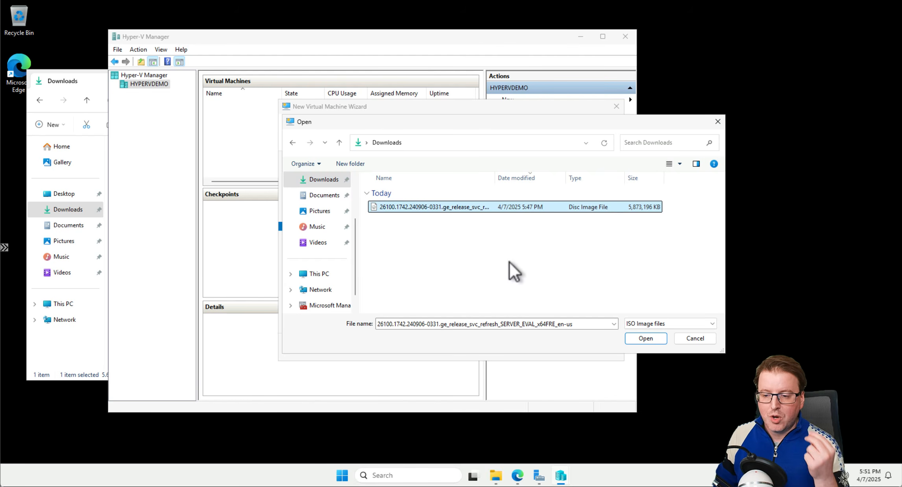
click(645, 338)
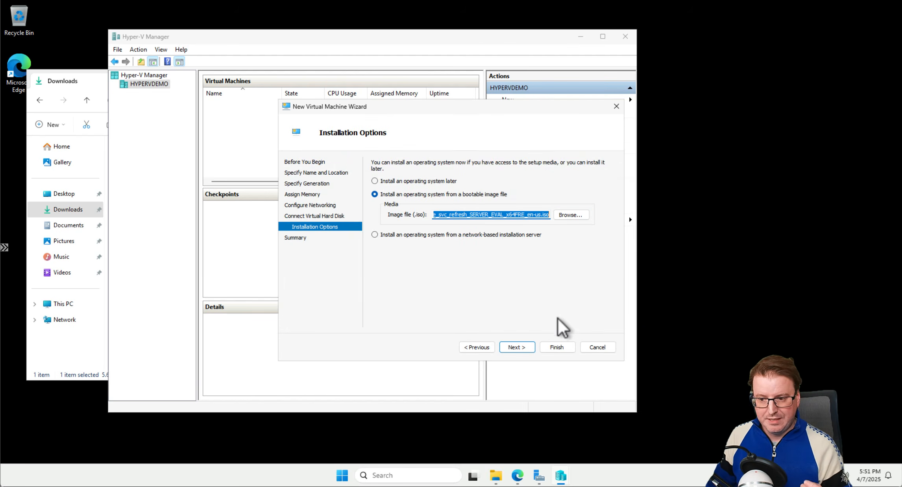
click(525, 348)
click(552, 347)
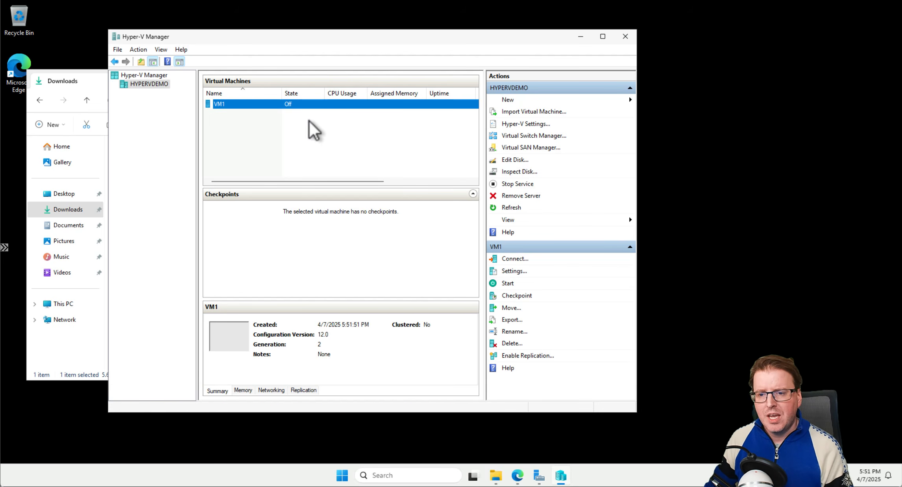
Connect to VM1 and reposition its Virtual Machine Connection window over Hyper-V Manager
right_click(317, 106)
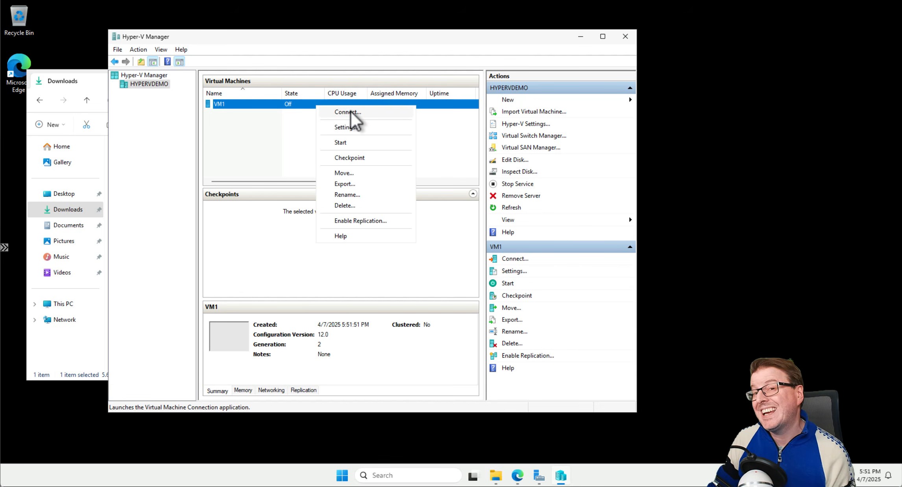
click(351, 112)
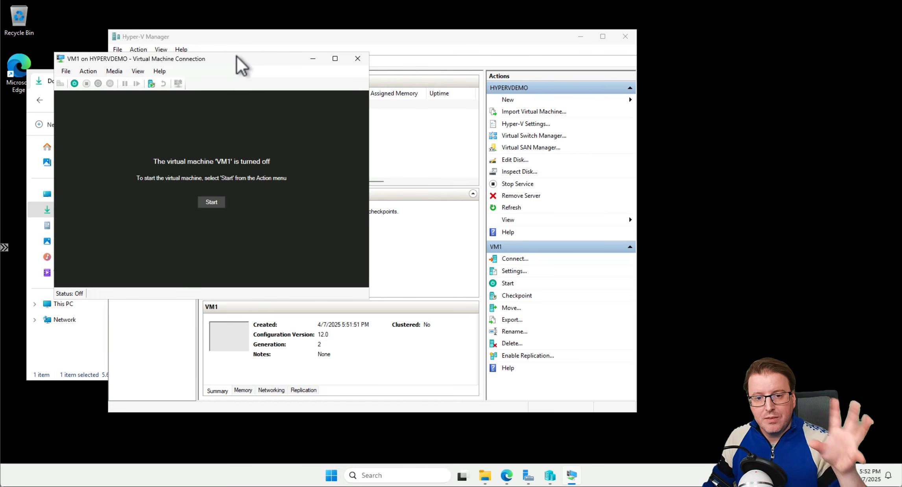
drag(237, 57, 345, 79)
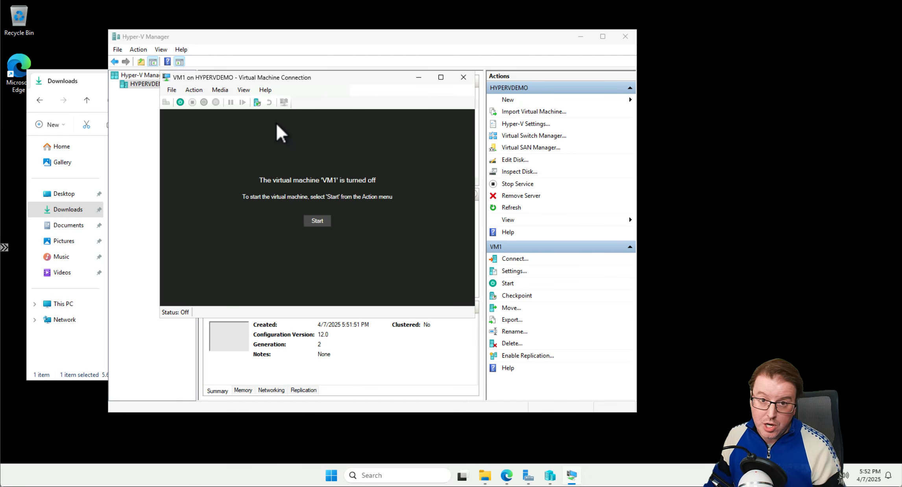
Check the firmware boot order in VM1's settings and close the settings
click(168, 88)
click(180, 104)
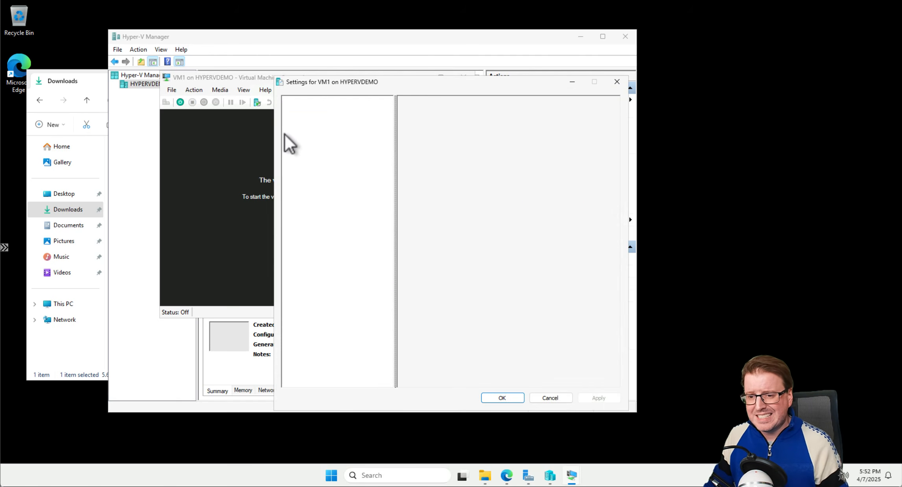
drag(373, 86, 253, 76)
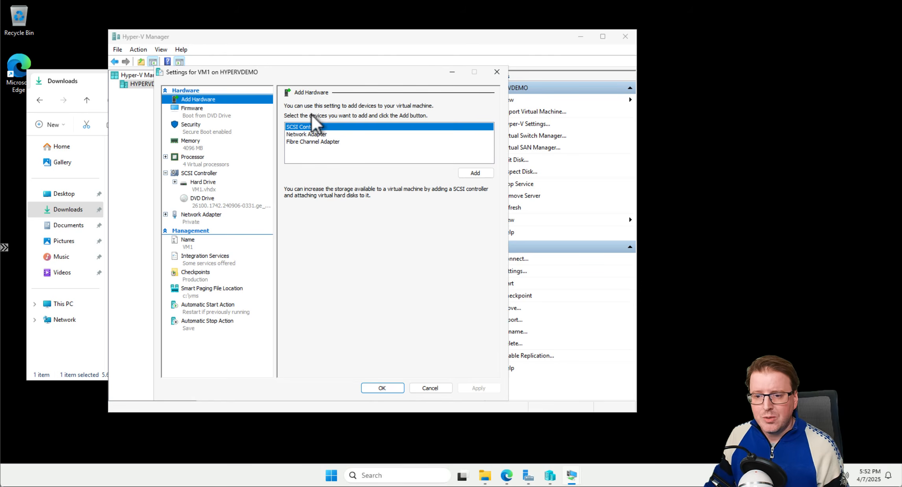
click(214, 114)
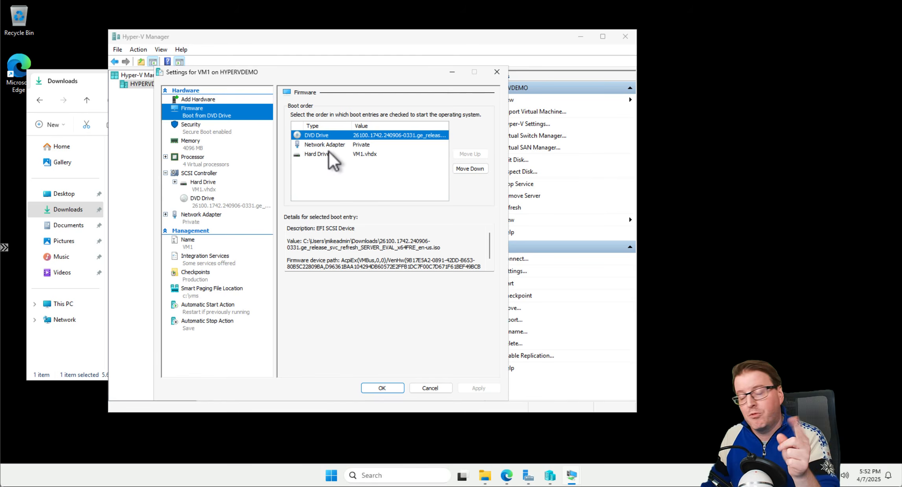
click(383, 389)
Start VM1 and set up a Windows Server installation with English (United States) and the US keyboard, agreeing that everything will be deleted
click(317, 221)
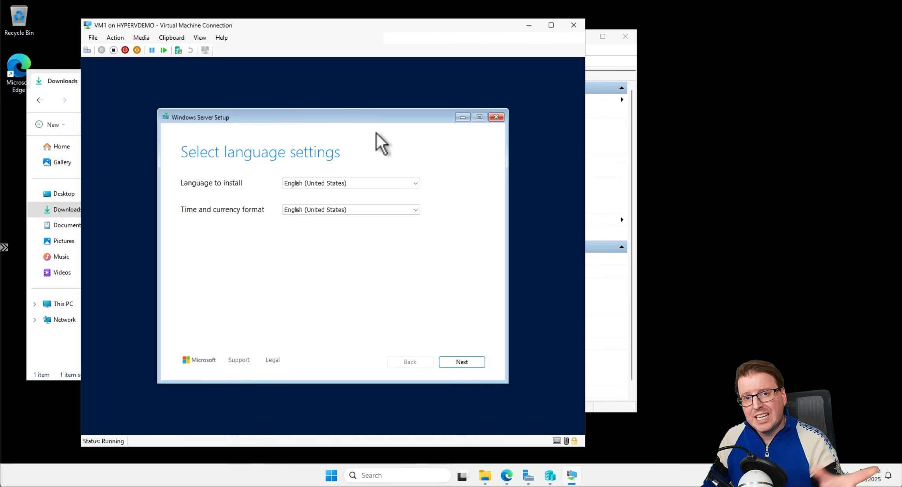
click(457, 361)
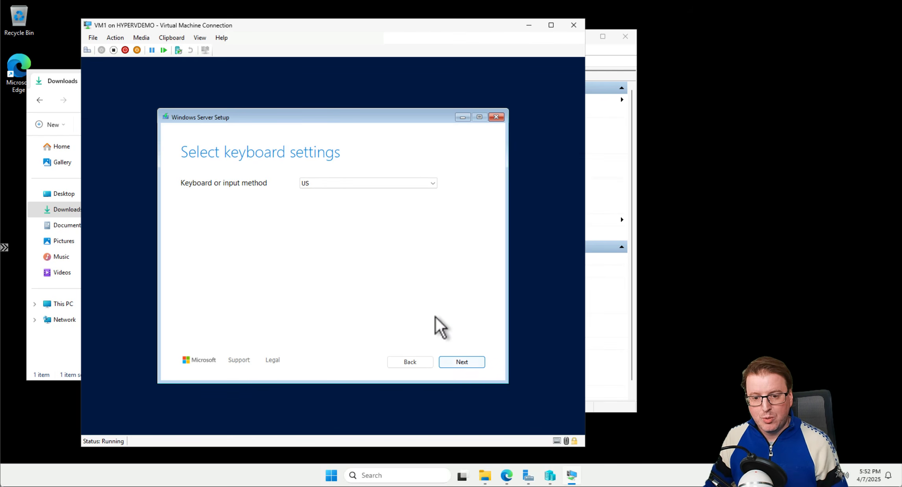
click(467, 365)
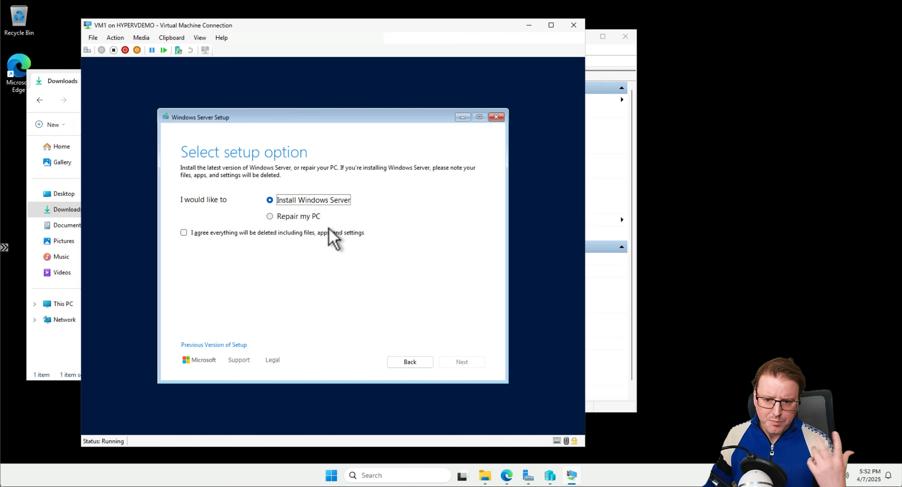
click(330, 233)
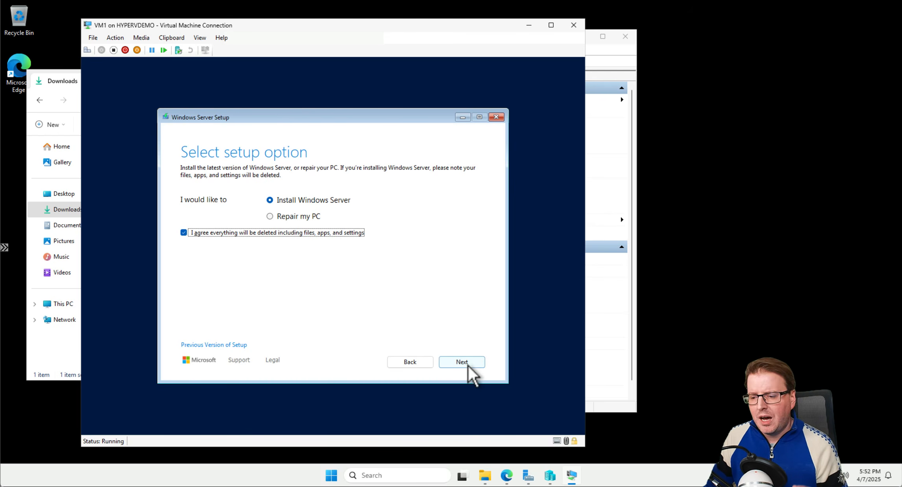
click(467, 363)
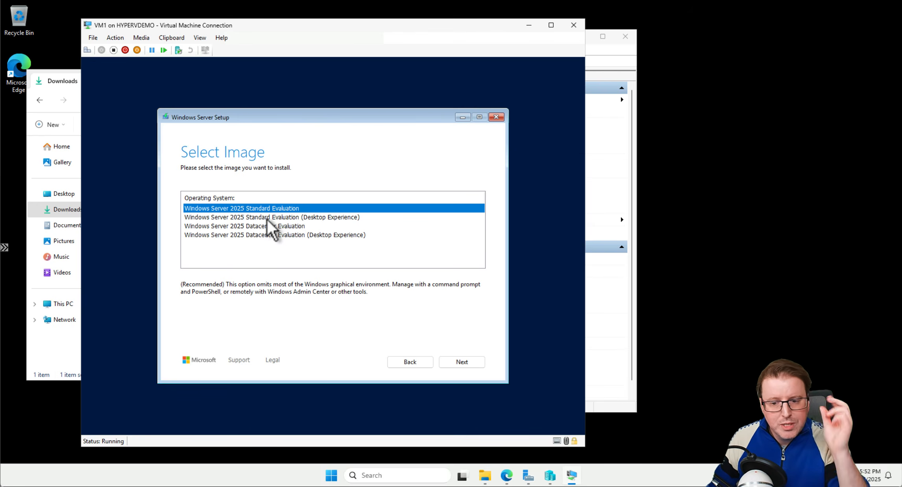
Choose the Windows Server 2025 Standard Evaluation (Desktop Experience) image, accept the license terms and start installing on Disk 0 Unallocated Space
click(334, 217)
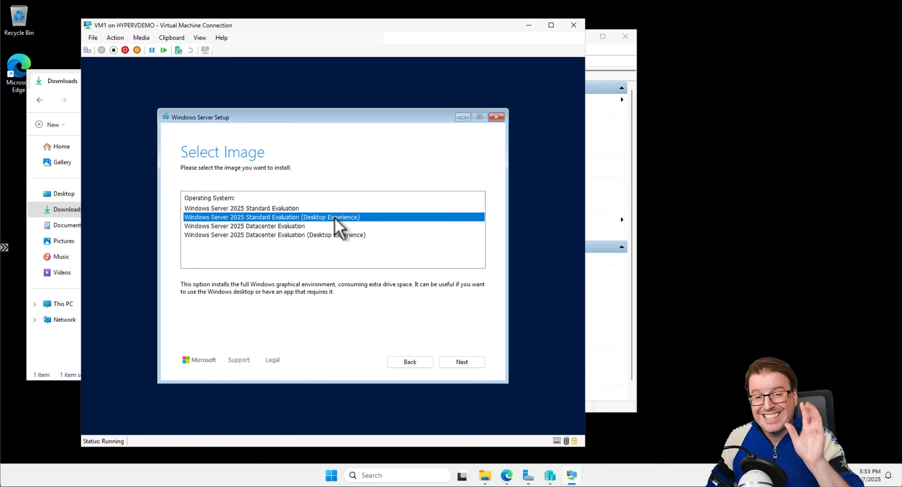
click(472, 366)
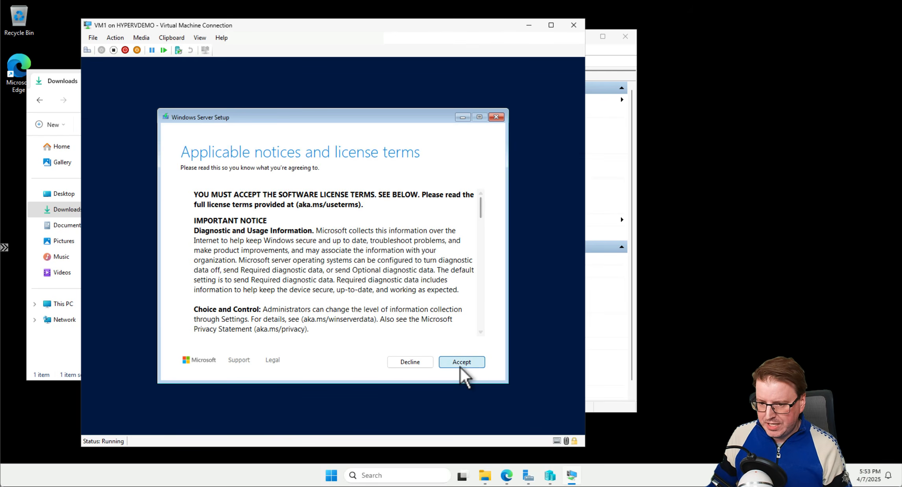
click(459, 364)
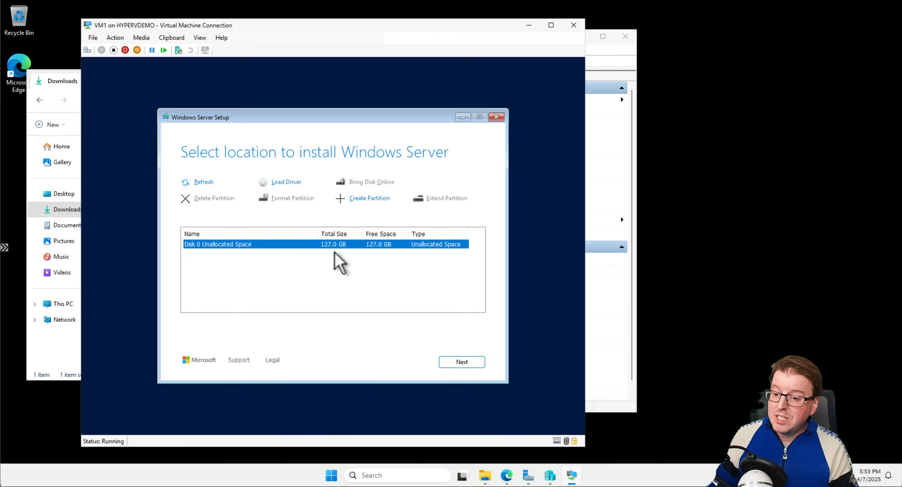
click(473, 361)
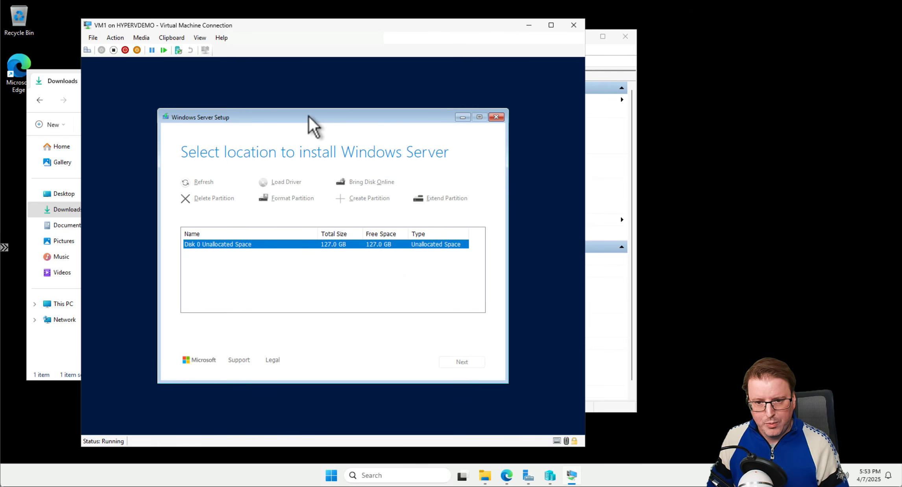
click(442, 359)
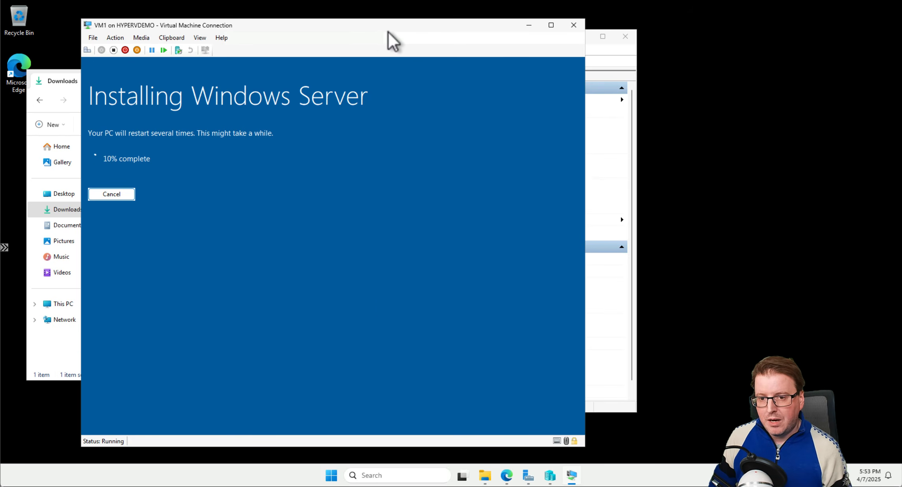
Move VM1's connection window aside and bring Hyper-V Manager to the front
drag(295, 27, 463, 42)
drag(221, 135, 517, 125)
drag(320, 182, 230, 185)
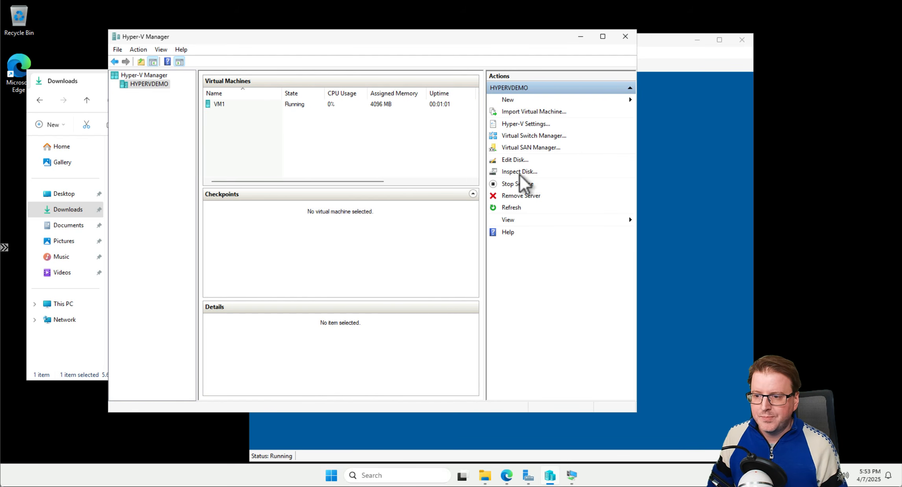
Begin a new virtual machine named VM2 in the default location, as Generation 2 with 4096 MB of memory
click(516, 99)
click(684, 100)
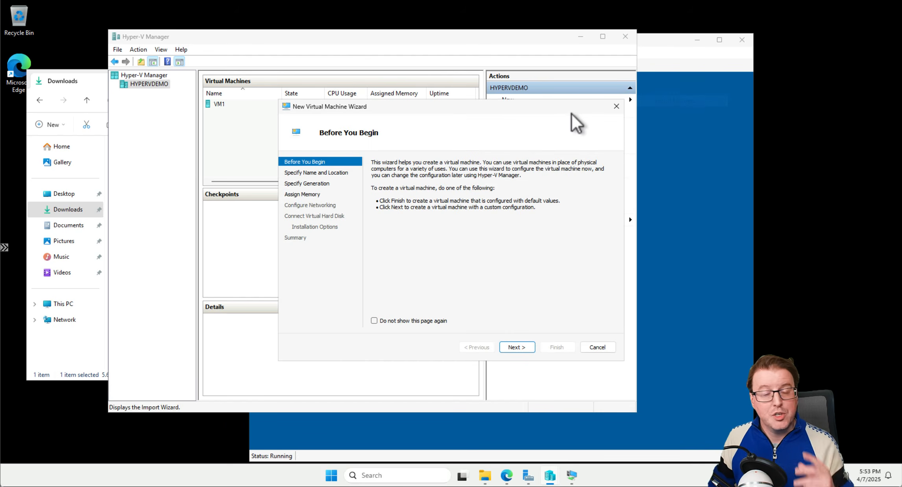
click(523, 347)
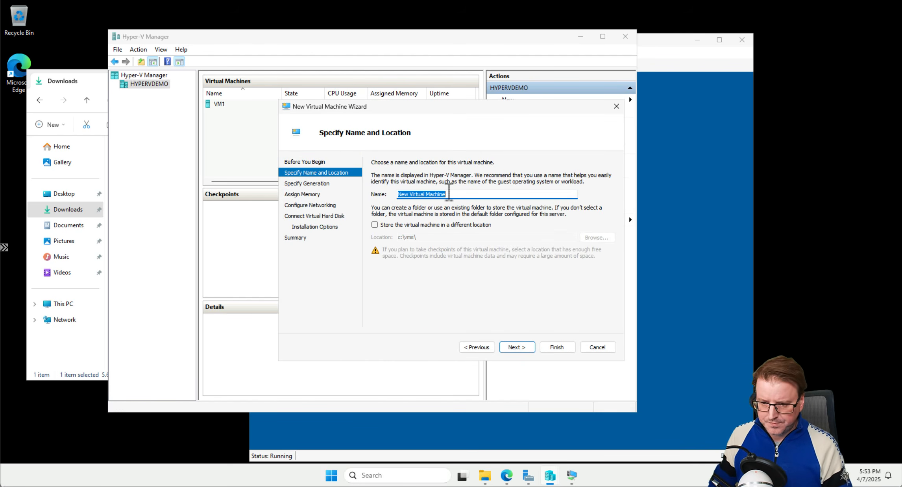
text(VM2)
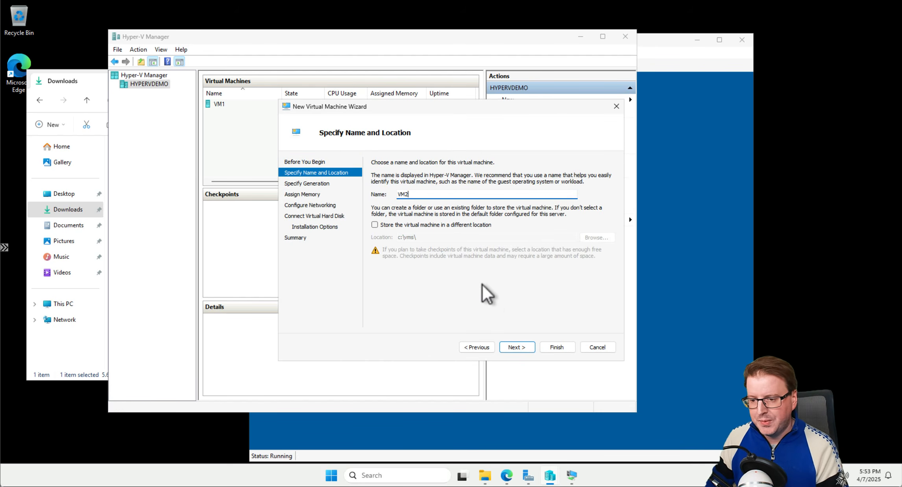
click(518, 345)
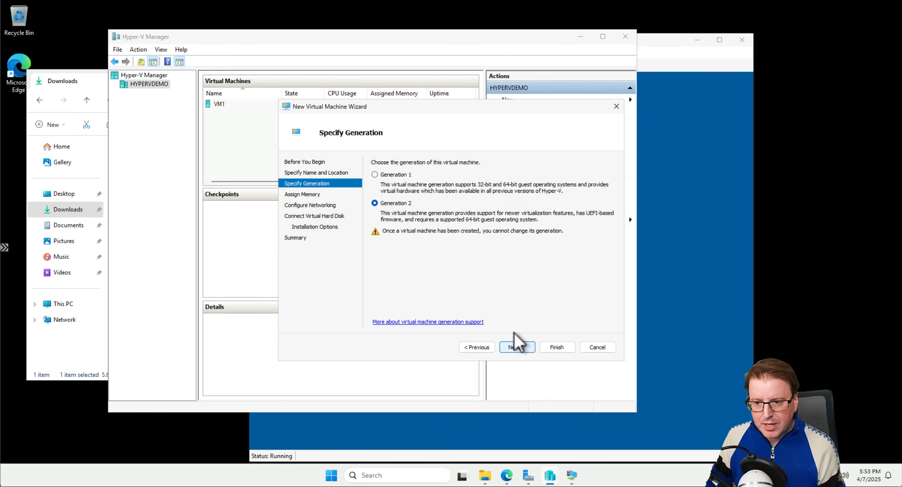
click(522, 351)
click(523, 351)
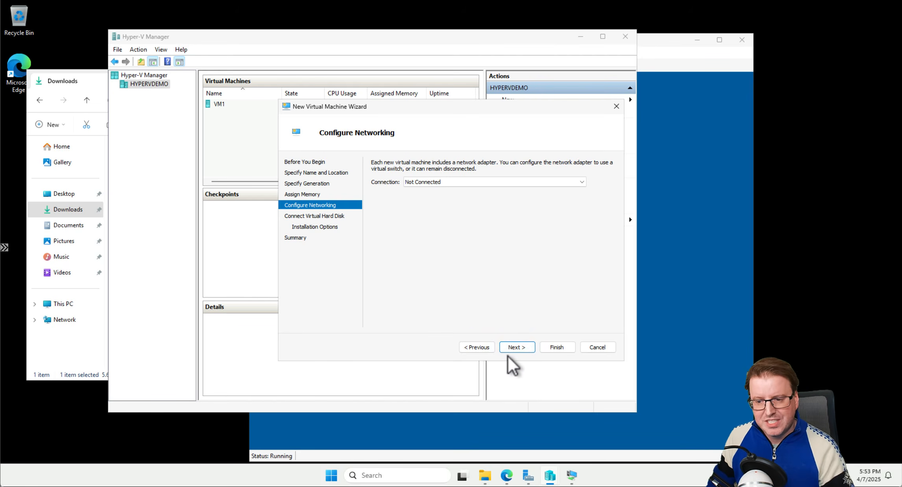
Connect VM2's network adapter to the Private switch and accept a new 127 GB virtual hard disk VM2.vhdx in c:\vhds\
click(476, 181)
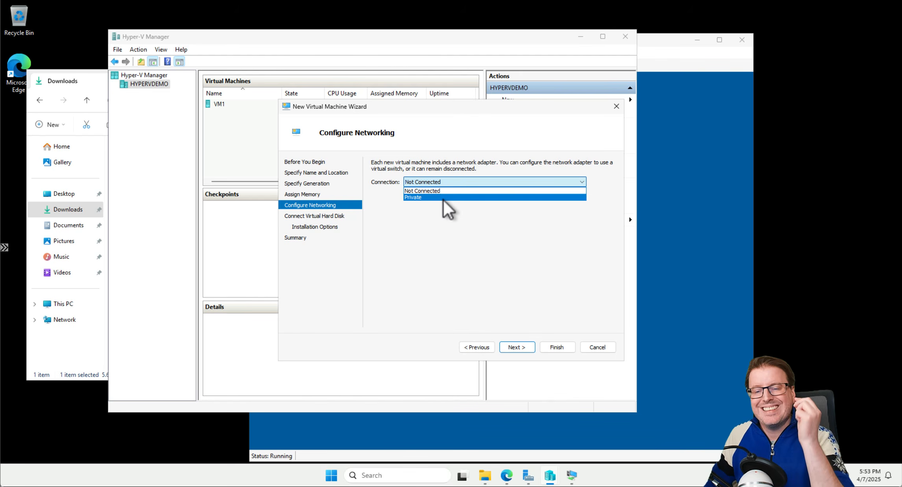
click(442, 198)
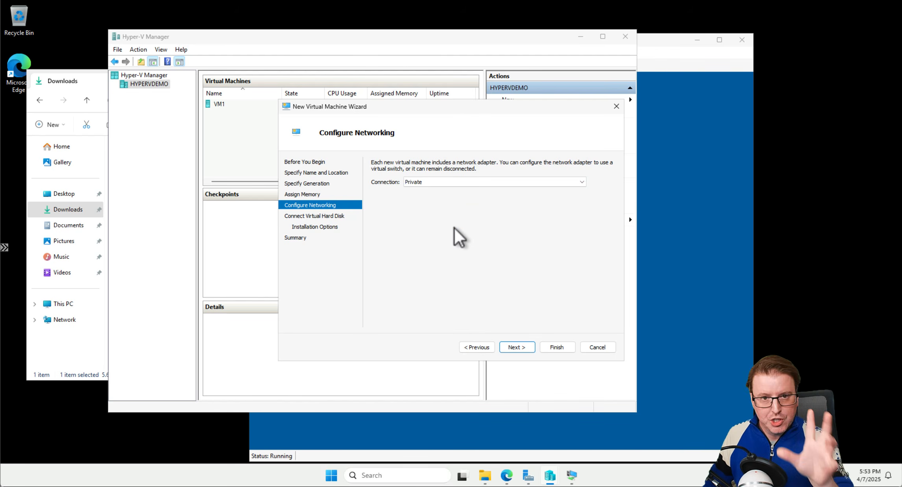
click(524, 349)
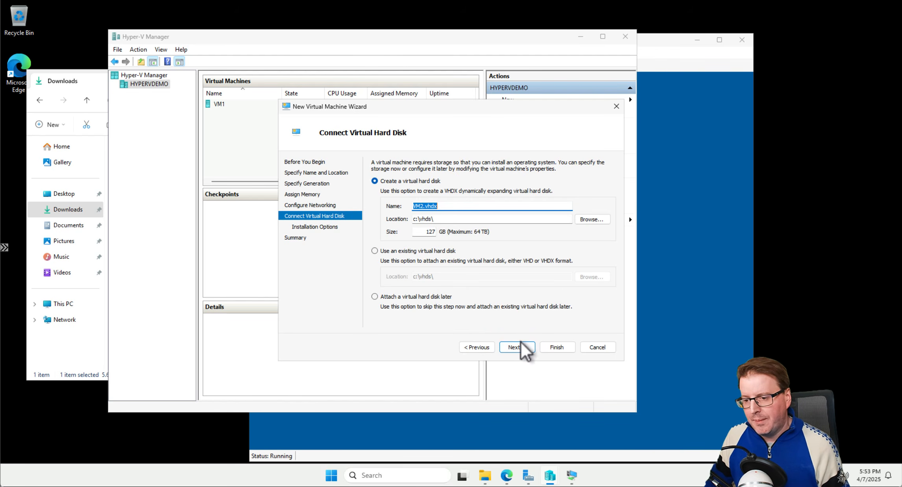
click(525, 351)
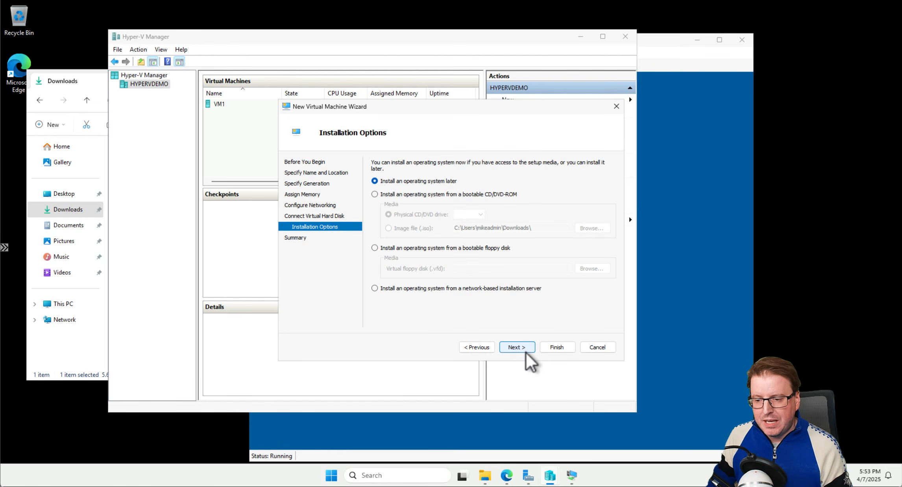
Set VM2 to install its operating system from the SERVER_EVAL ISO image in Downloads, and finish creating the virtual machine
click(419, 194)
click(418, 227)
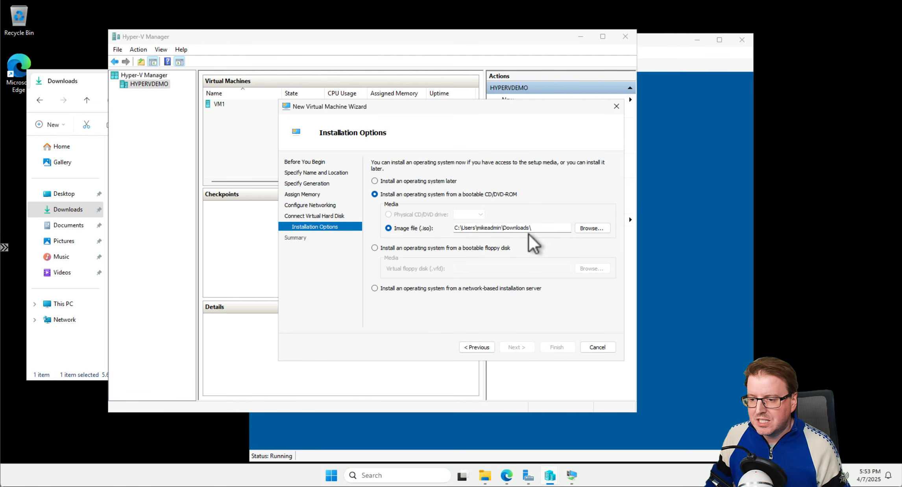
click(592, 228)
click(433, 206)
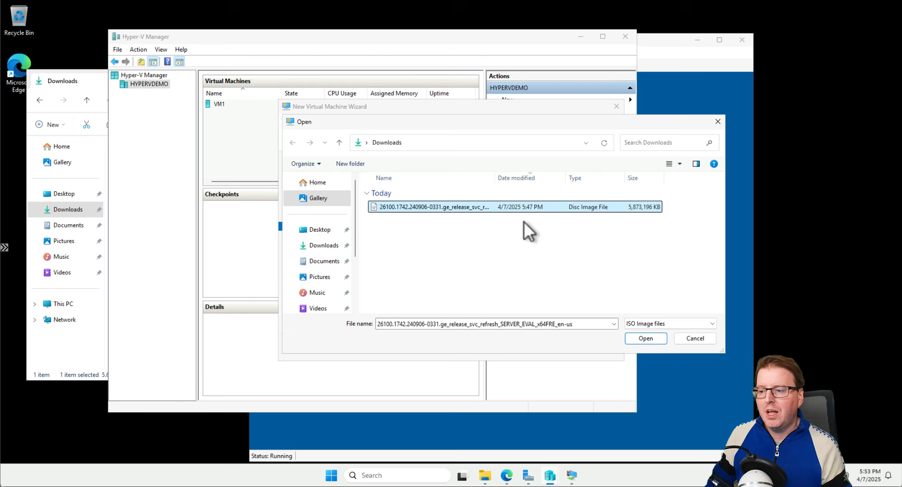
click(648, 341)
click(517, 351)
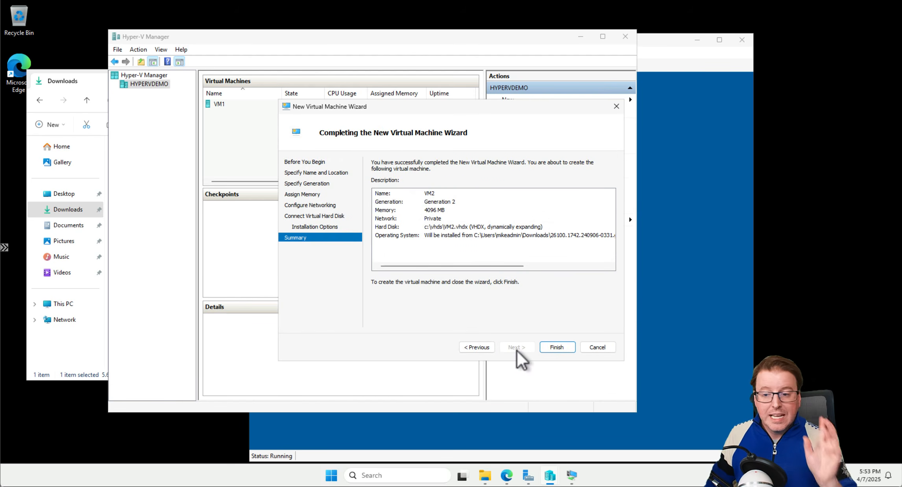
click(565, 350)
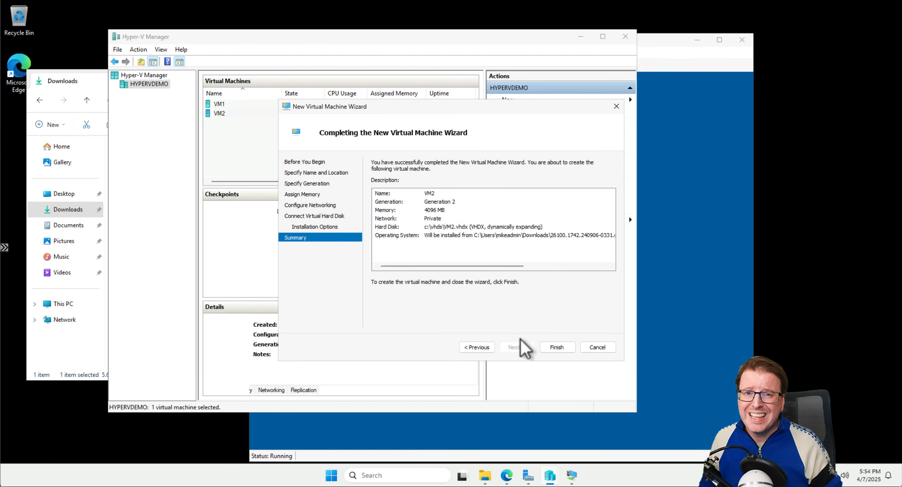
Check the firmware boot order in VM2's settings and close the settings
right_click(279, 116)
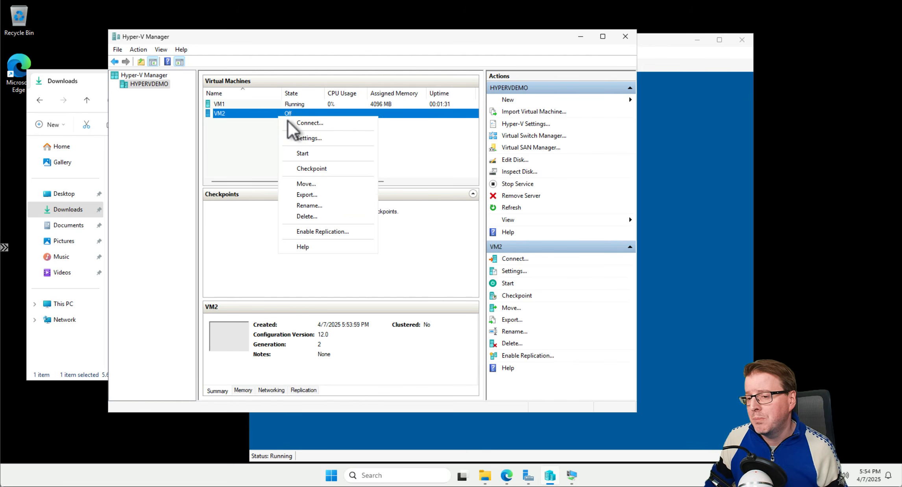
click(311, 139)
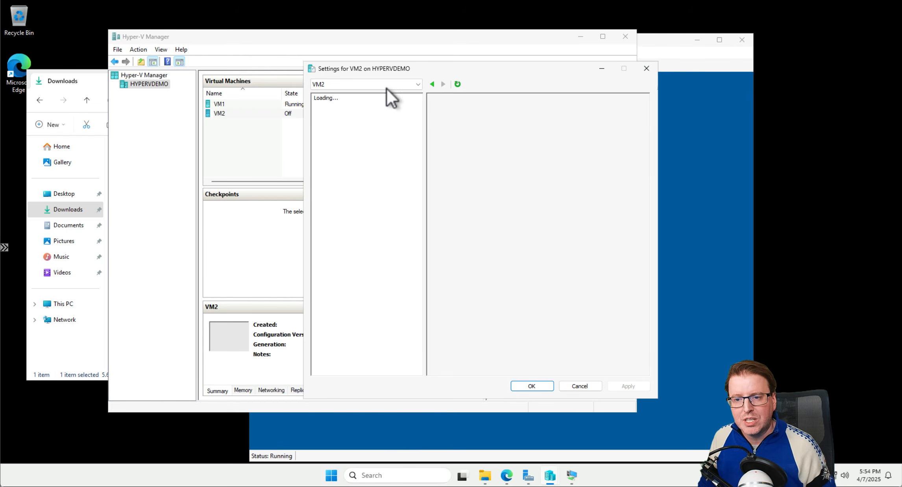
click(352, 123)
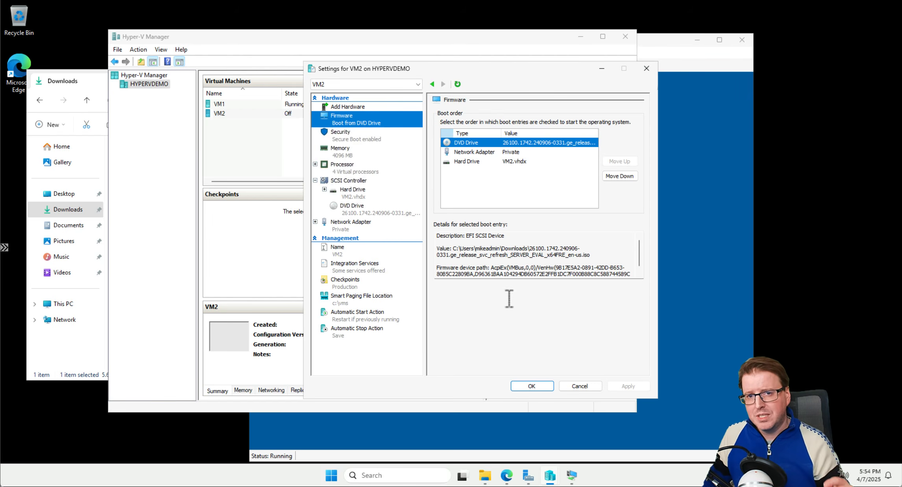
click(529, 386)
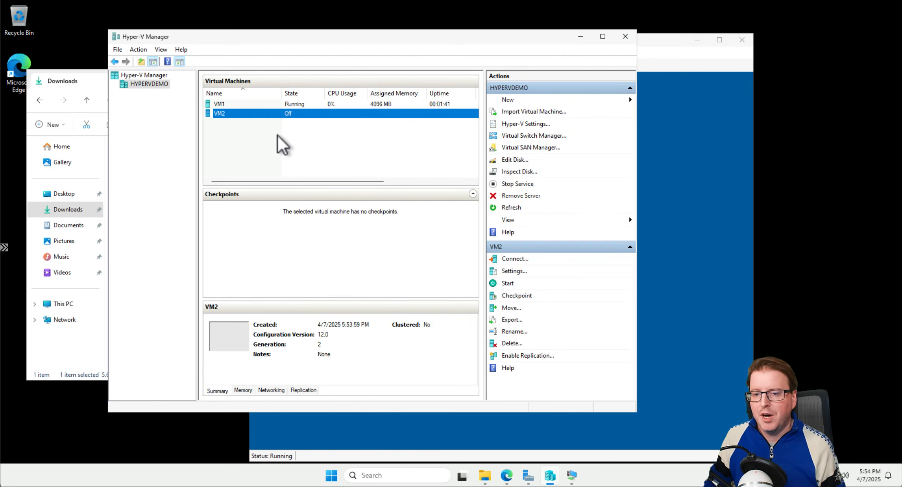
Start VM2 and connect to it, check VM1's installation window, and return to VM2's connection window
right_click(285, 116)
click(309, 151)
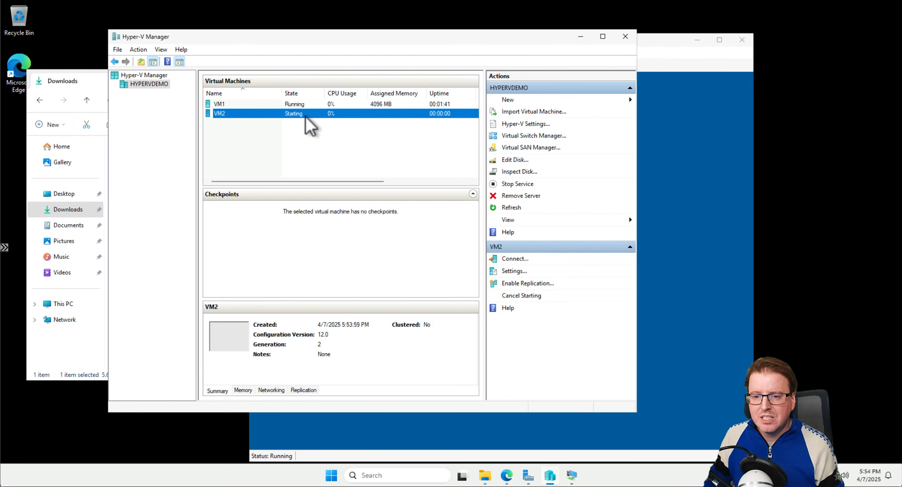
right_click(318, 117)
click(332, 120)
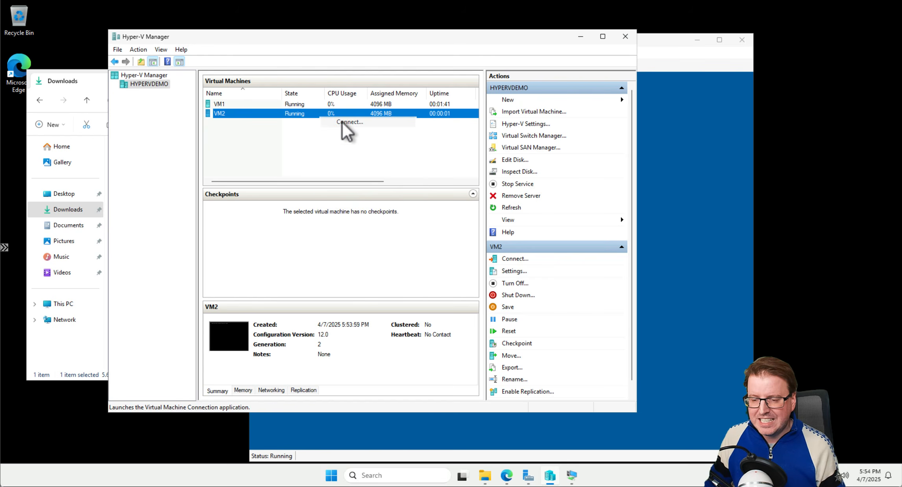
click(670, 44)
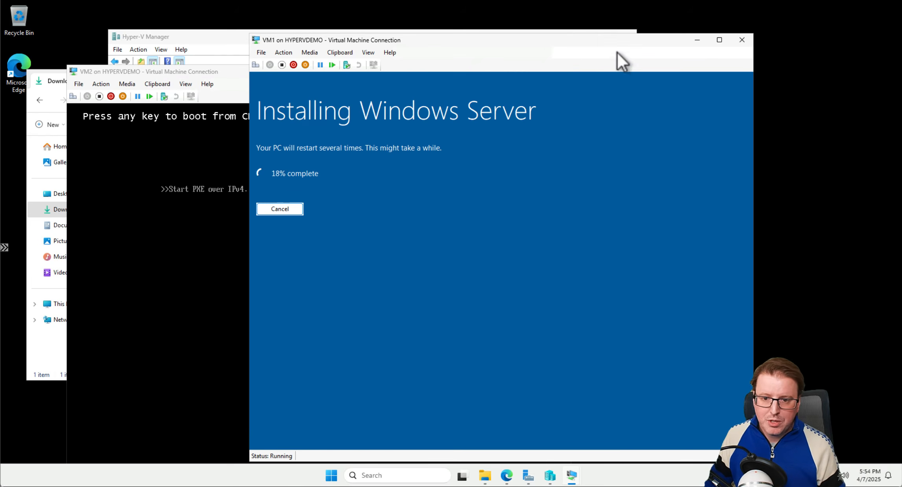
click(191, 158)
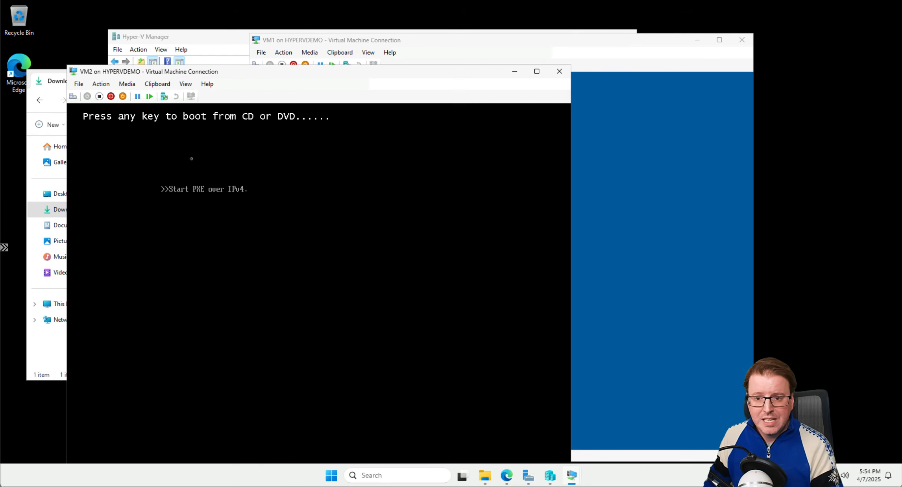
Check VM1's installation progress, return to VM2's connection window, and reset VM2 to retry booting from the installation media
click(588, 163)
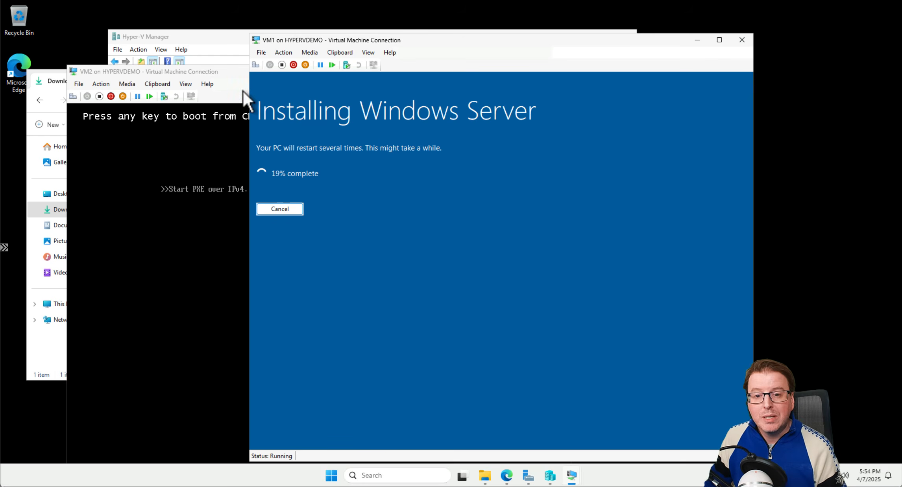
click(218, 70)
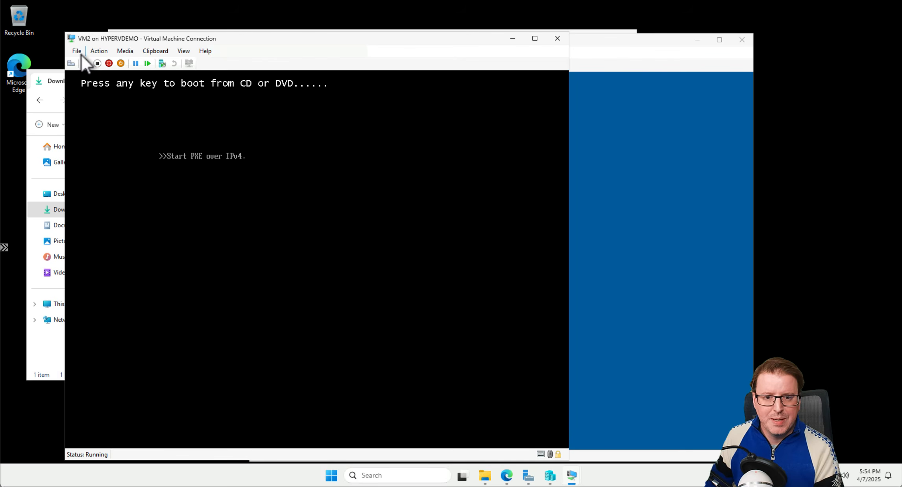
click(99, 51)
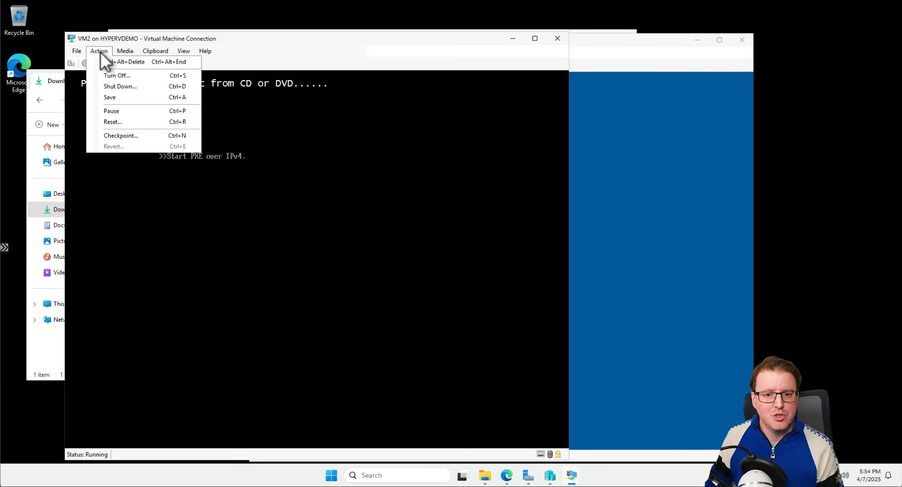
click(123, 121)
click(344, 264)
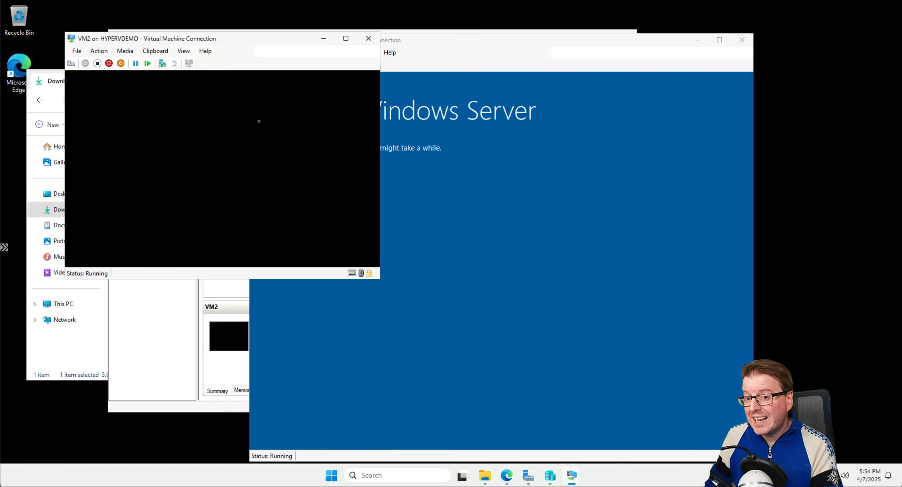
Turn VM2 off, start it again, and boot it from the installation DVD into Windows Setup
drag(255, 35, 276, 24)
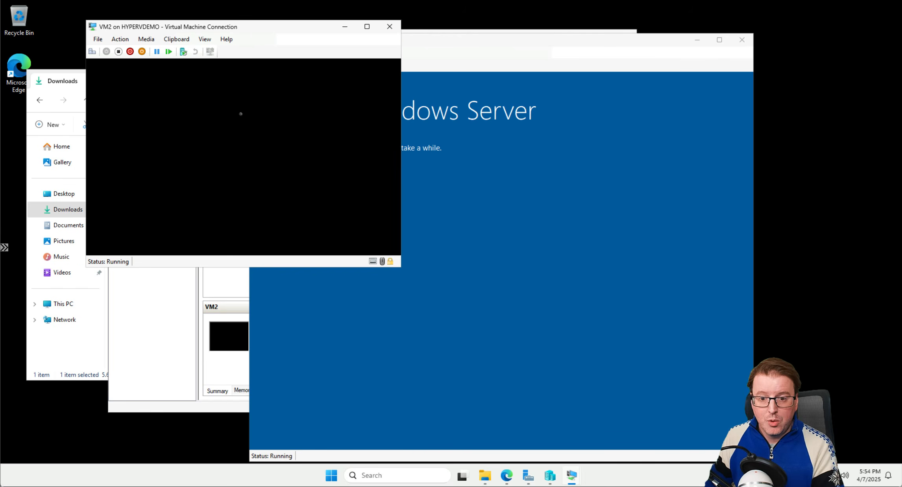
click(119, 51)
click(260, 162)
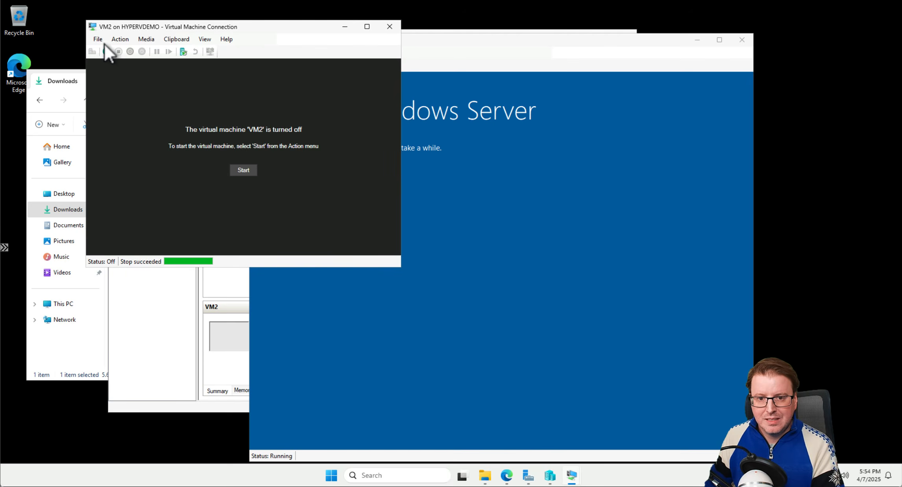
click(107, 51)
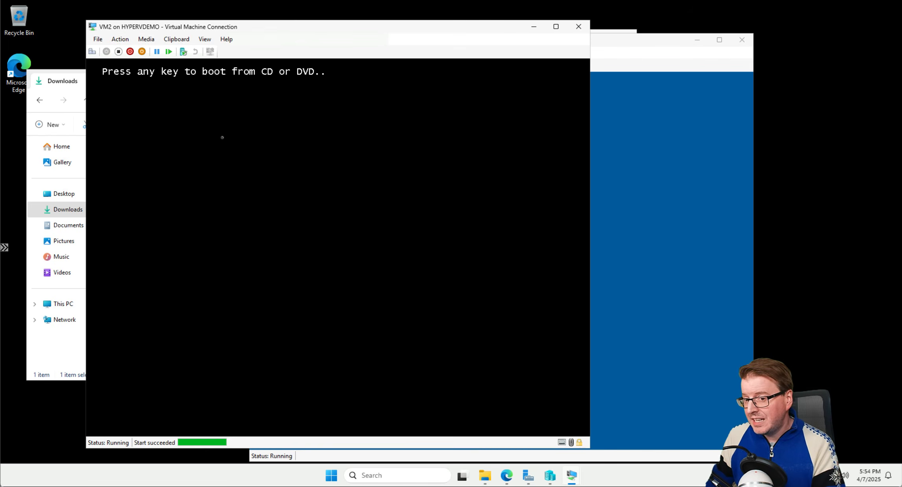
key(Return)
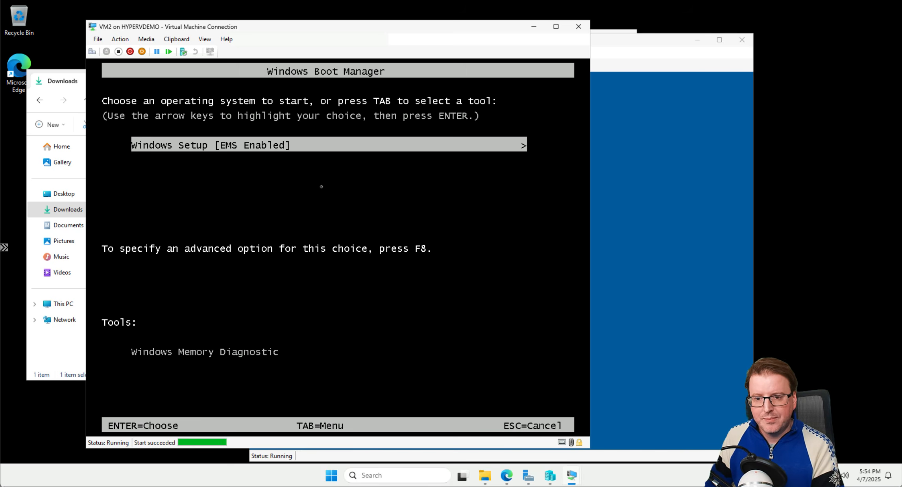
key(Return)
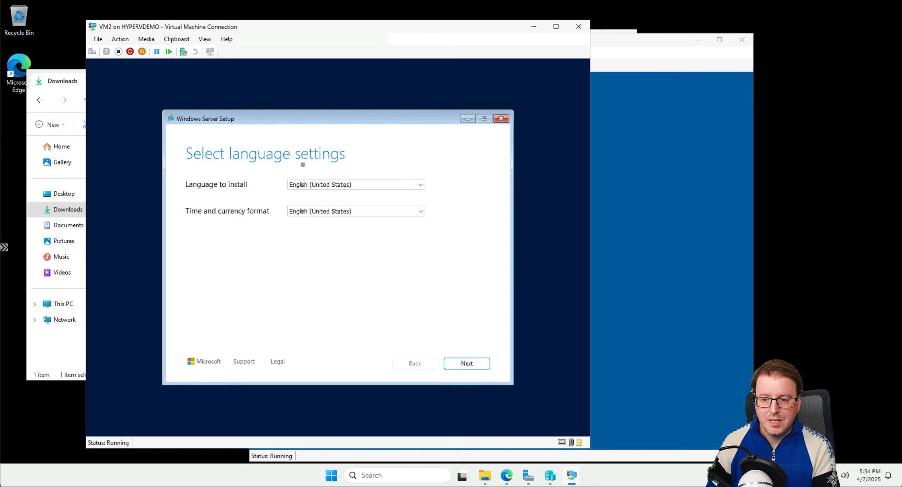
Accept English (United States) and the US keyboard in VM2's setup, choose Install Windows Server, and agree to delete everything
click(473, 368)
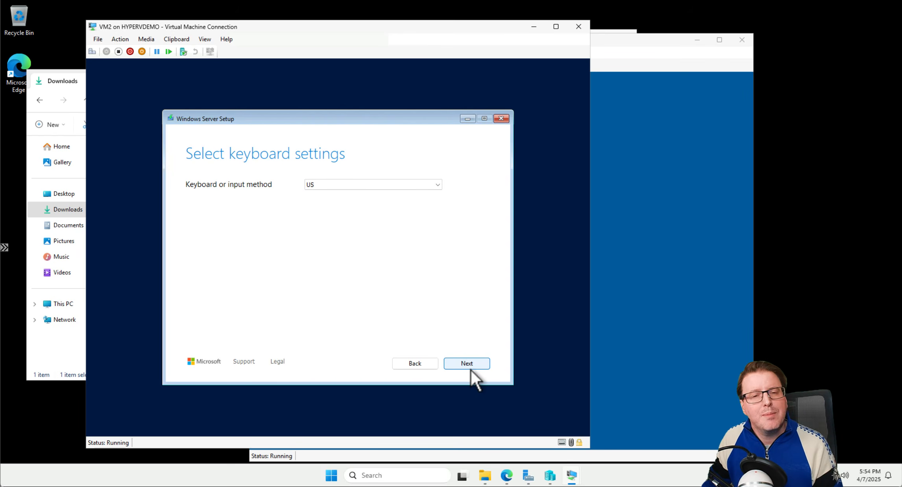
click(473, 368)
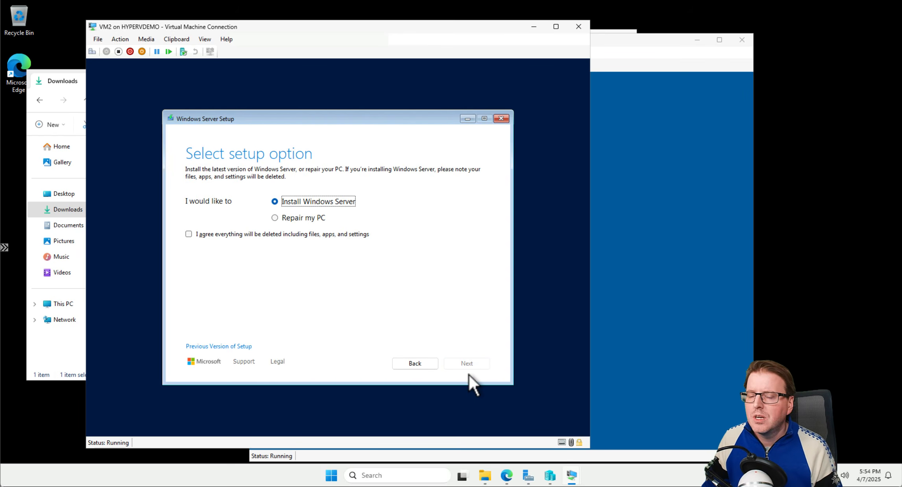
click(288, 234)
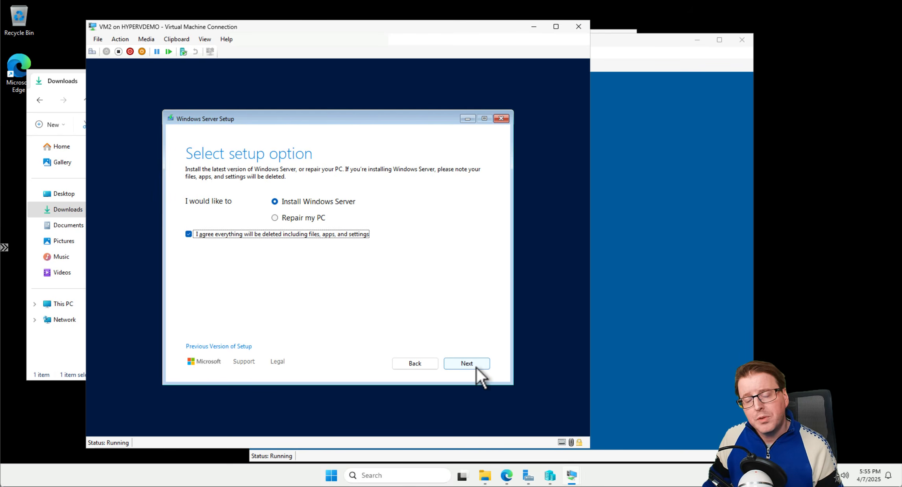
click(476, 366)
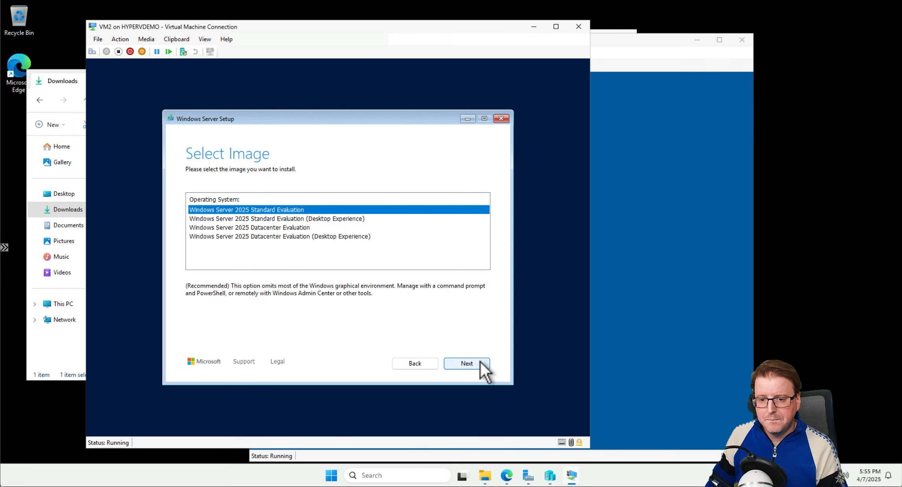
Install Windows Server 2025 Standard Evaluation (Desktop Experience) on VM2's unallocated Disk 0, accepting the license terms
click(314, 219)
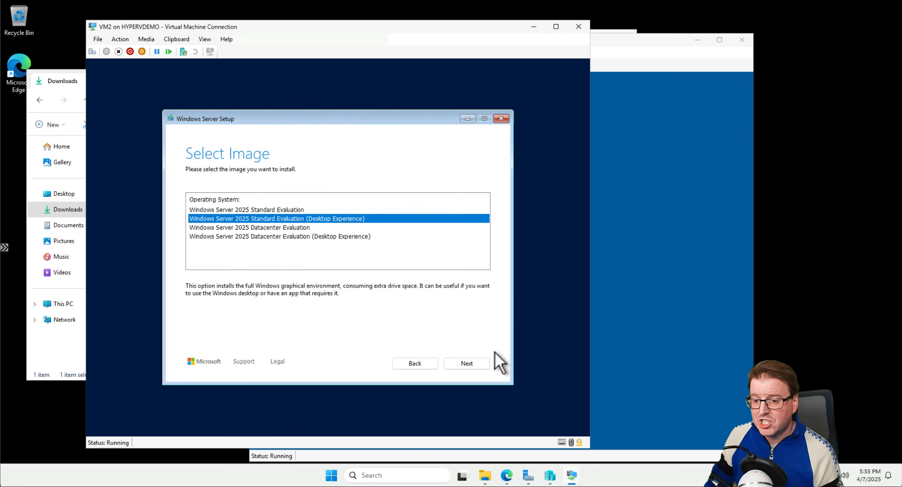
click(473, 363)
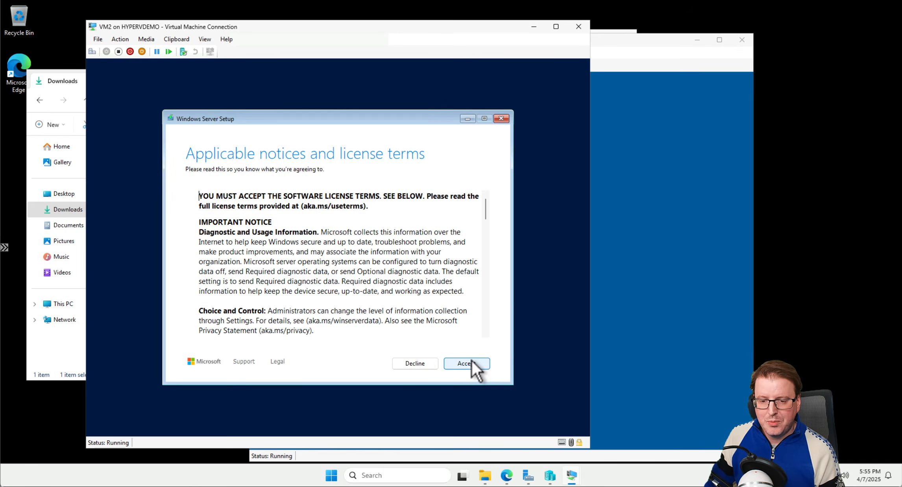
click(469, 362)
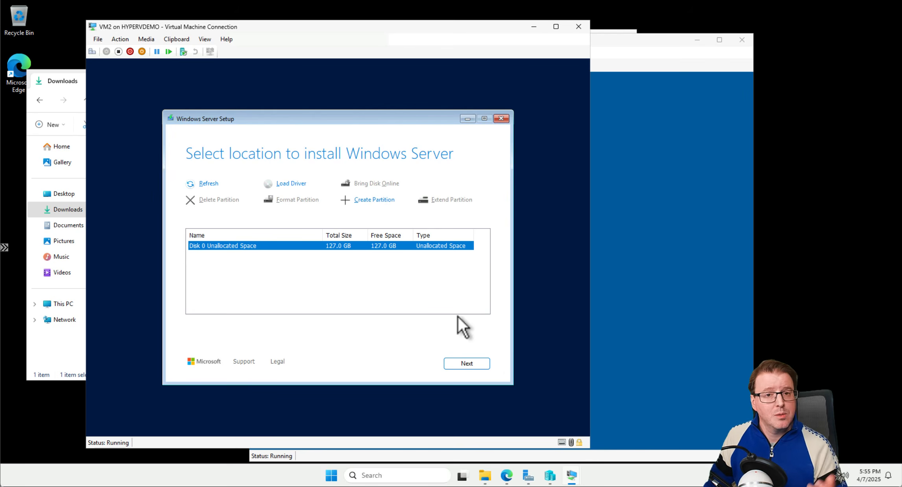
click(482, 362)
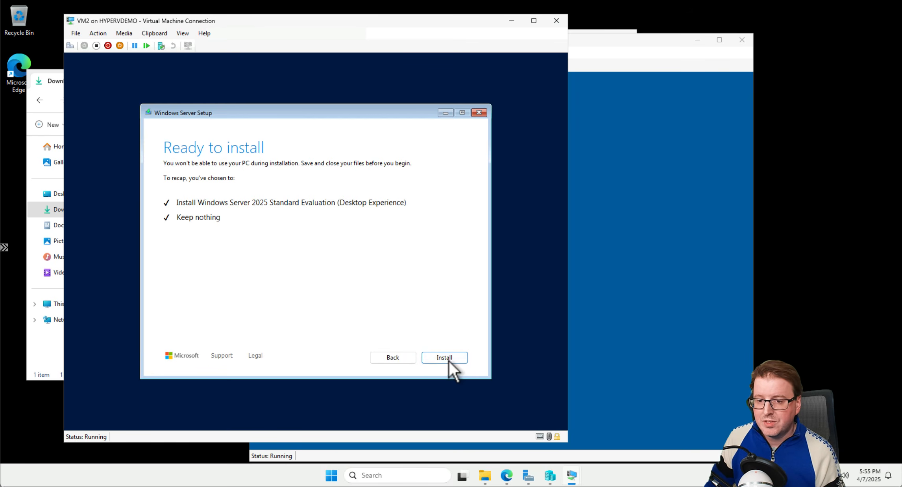
click(448, 360)
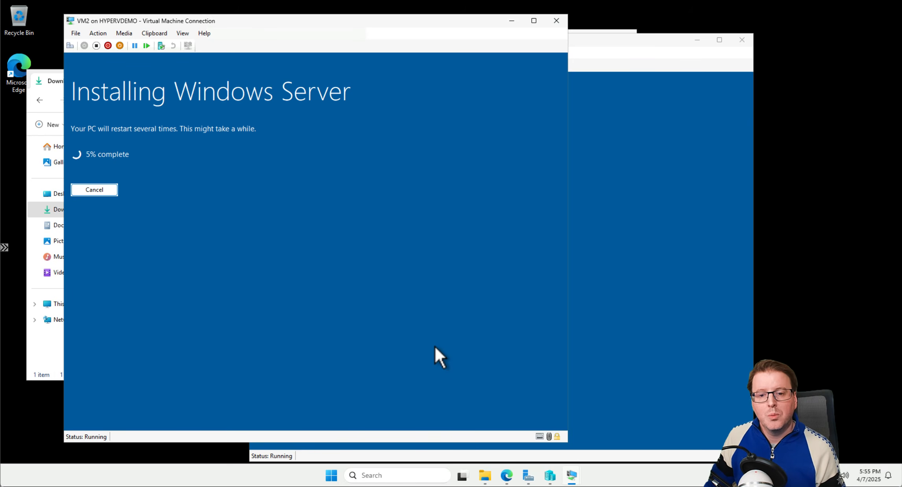
click(669, 246)
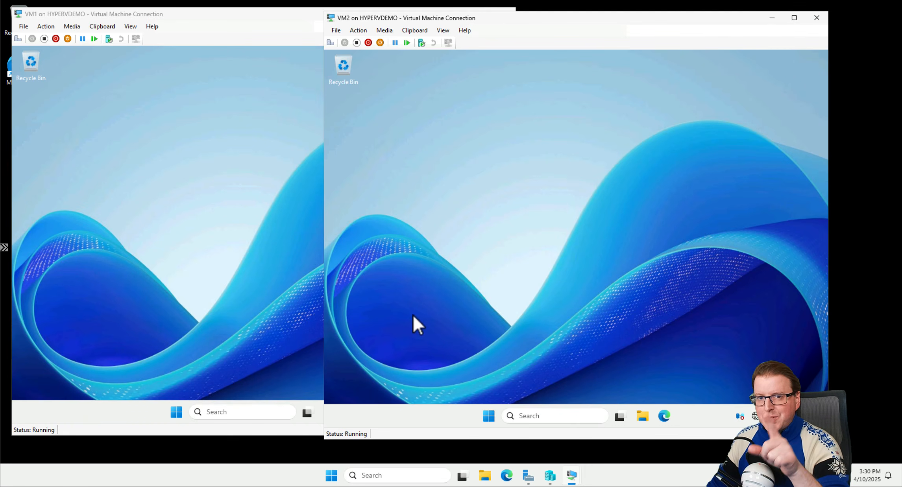
Check which virtual switch the network adapter uses in VM2's settings, and close the settings without changes
click(335, 39)
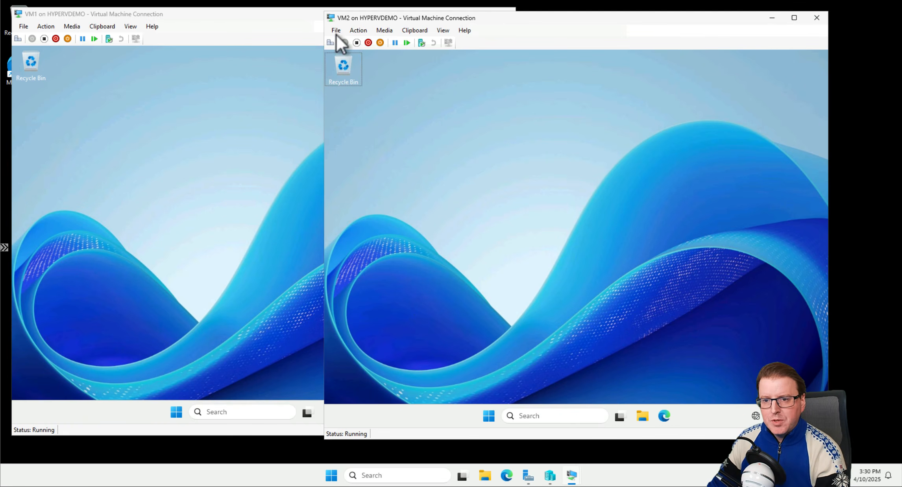
click(337, 32)
click(358, 41)
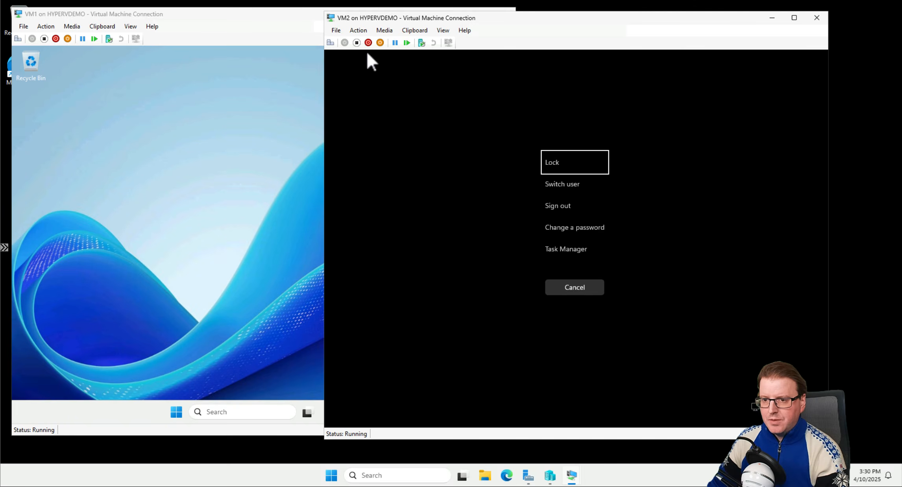
click(326, 222)
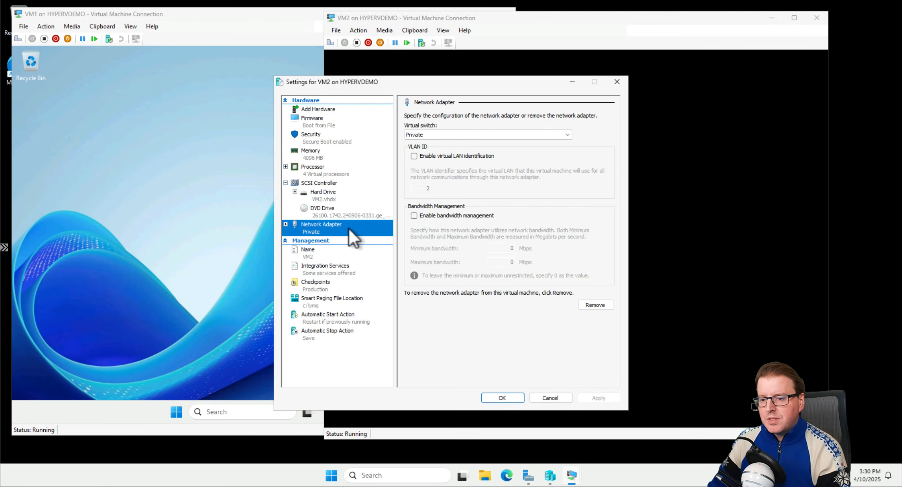
click(550, 399)
Check the network adapter's virtual switch in VM1's settings without changes, and dismiss the security options screen on VM2
click(89, 74)
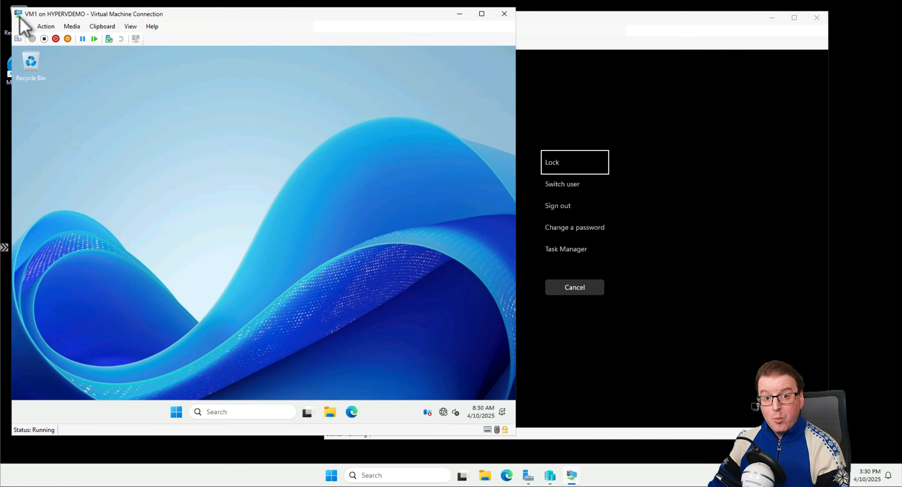
click(24, 26)
click(48, 38)
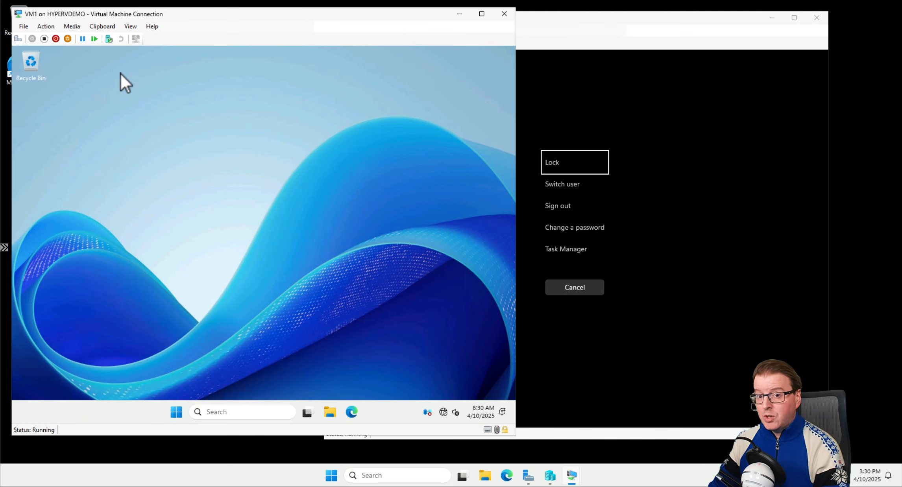
click(331, 226)
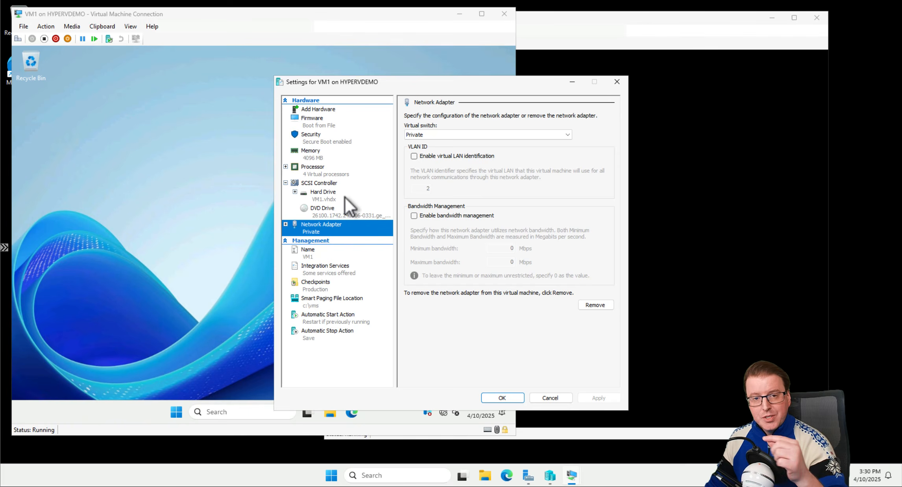
click(547, 397)
click(613, 314)
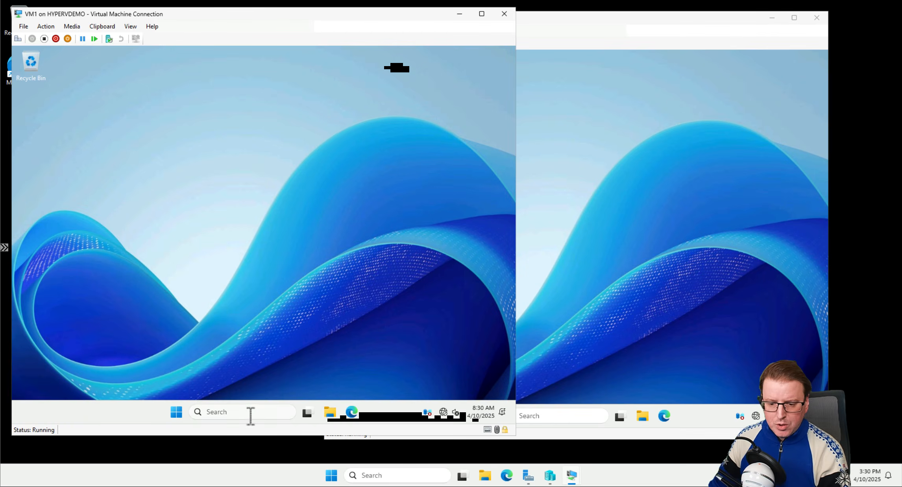
Open a Command Prompt on VM1 and another one on VM2
click(248, 413)
text(cmd)
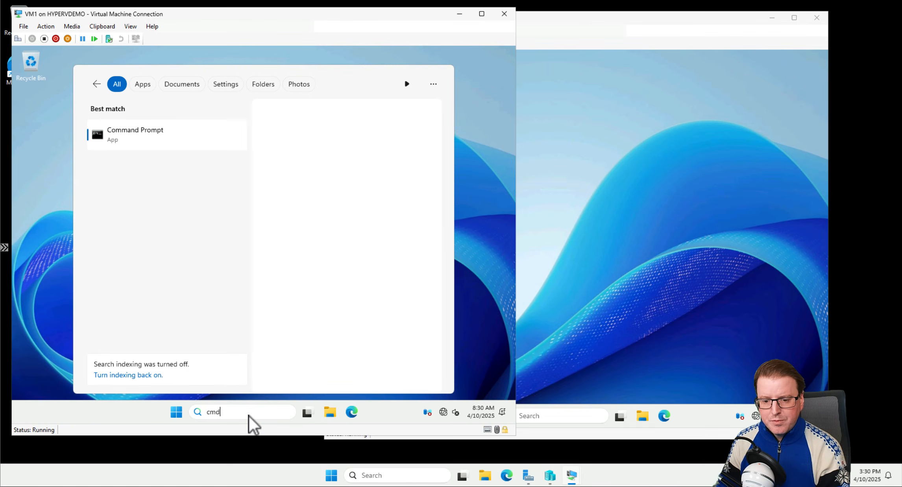
key(Return)
click(562, 419)
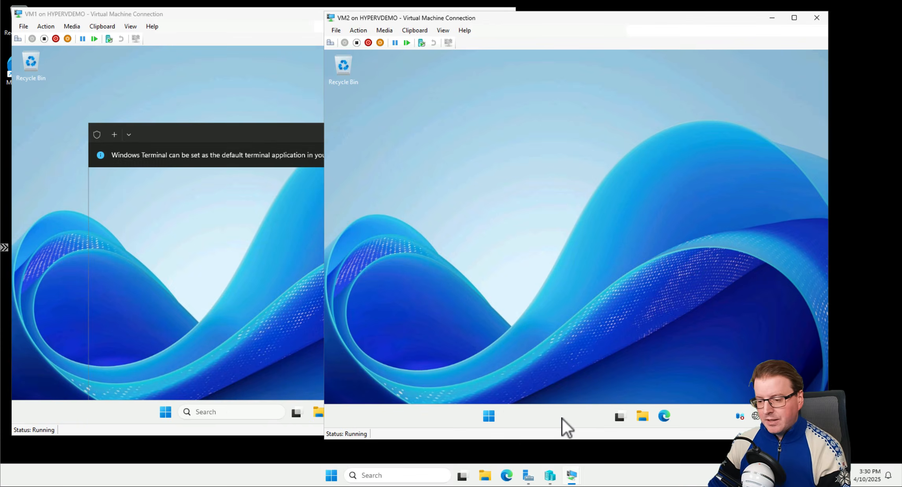
text(md)
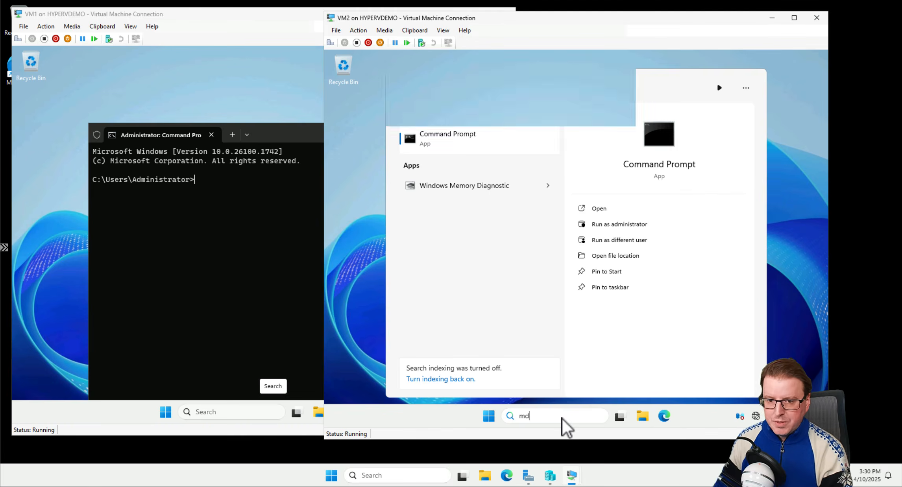
key(Return)
Run ipconfig in VM1's Command Prompt to view its network configuration
click(258, 280)
text(ipconfig)
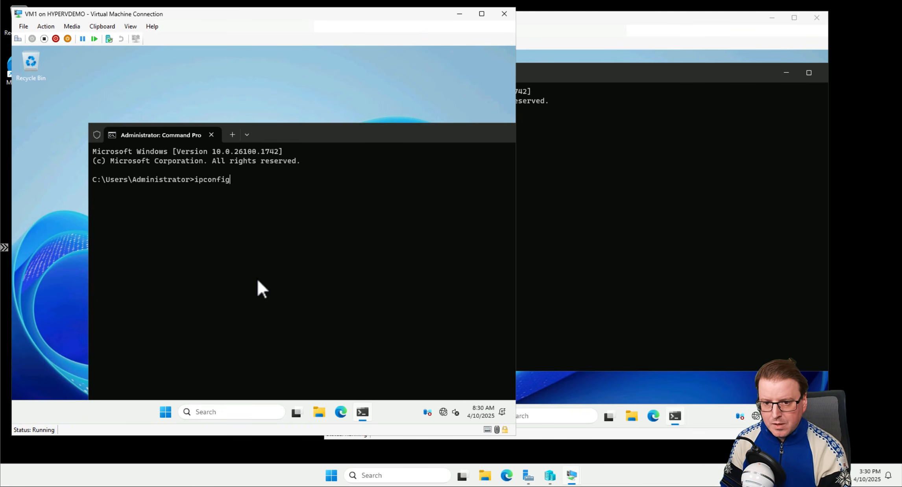
key(Return)
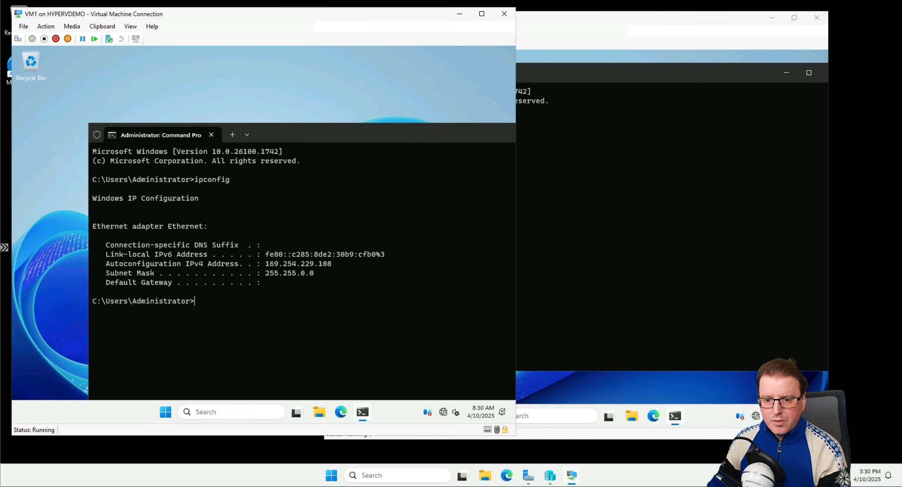
Run ipconfig in VM2's Command Prompt and examine its autoconfiguration IPv4 address
click(599, 150)
text(ipconfig)
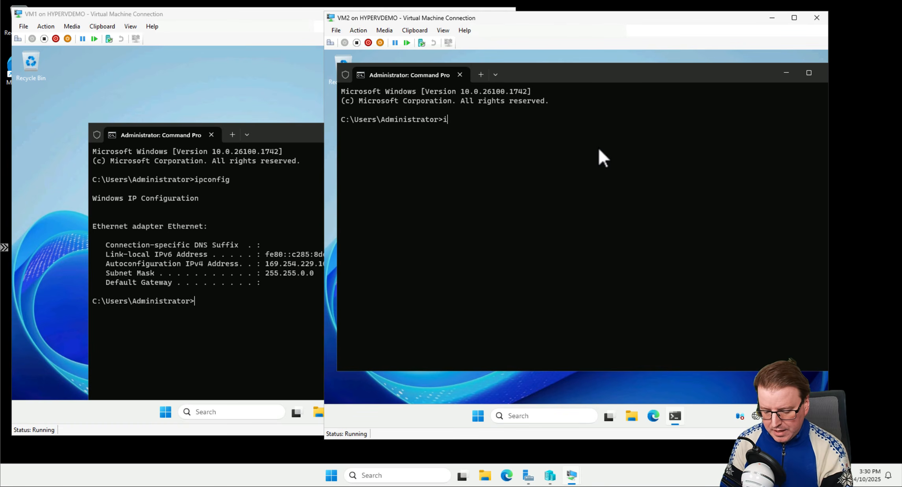
key(Return)
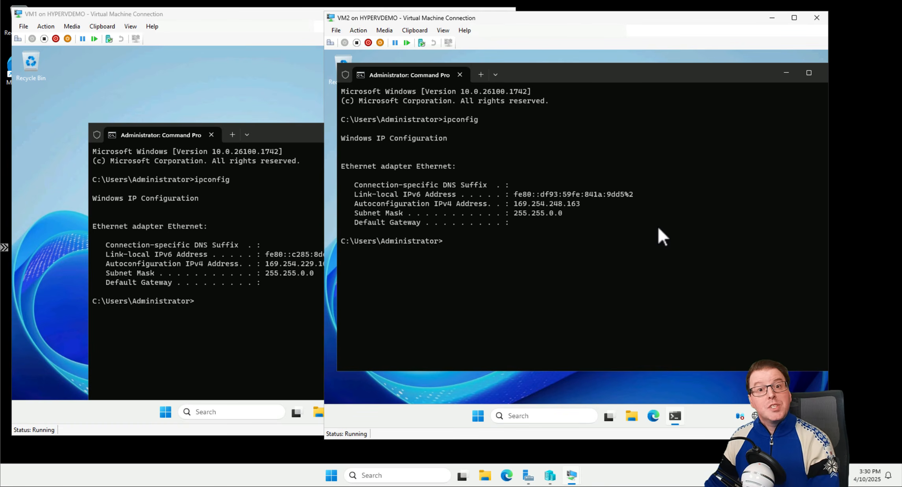
drag(517, 203, 591, 203)
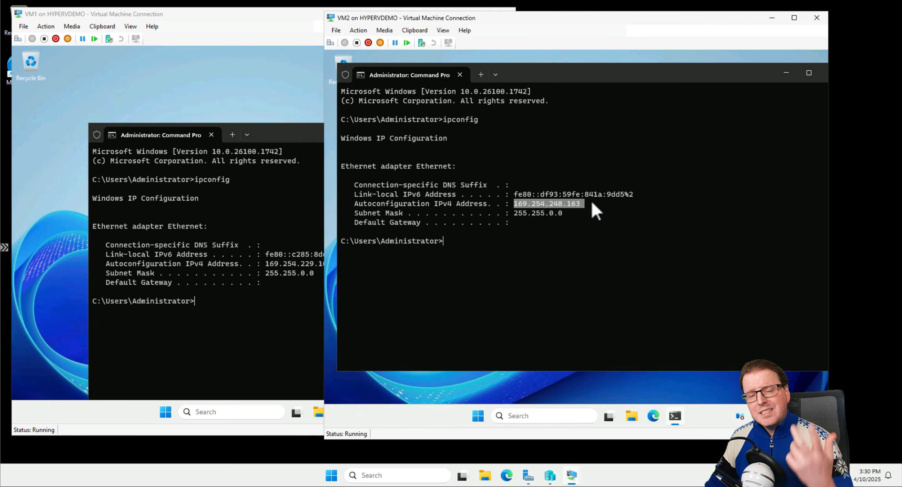
drag(617, 260, 622, 260)
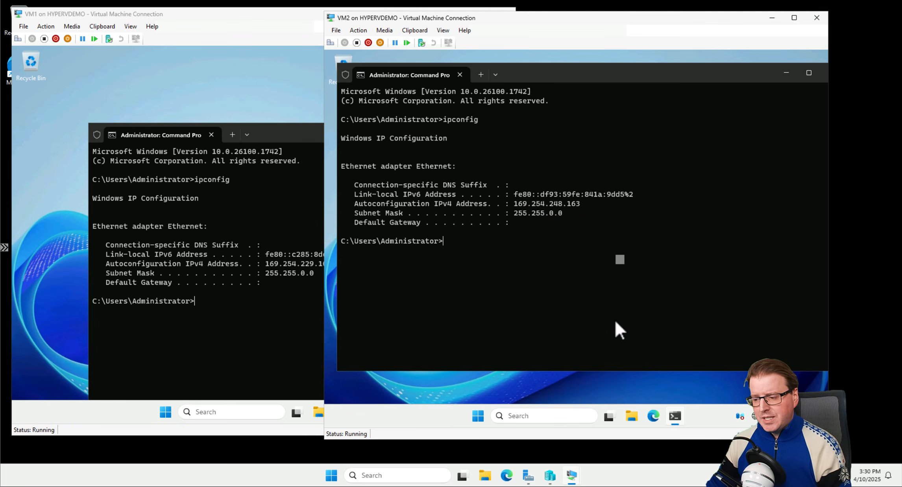
click(525, 415)
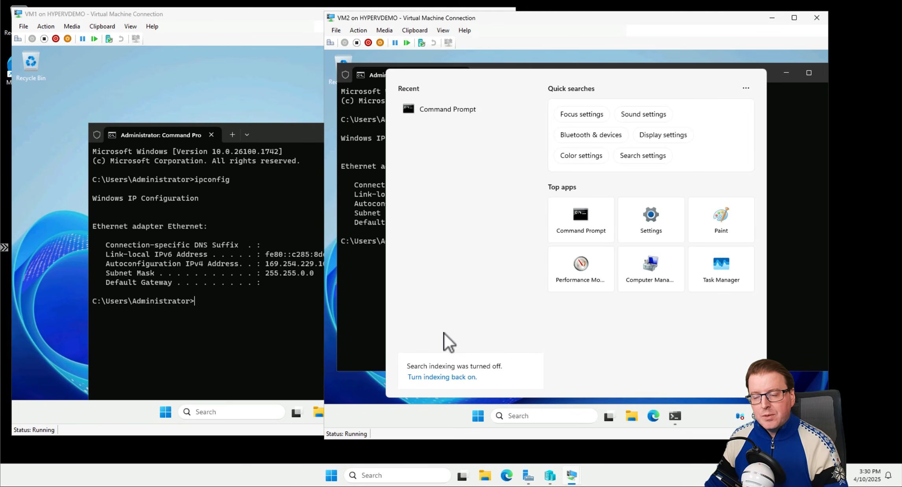
click(380, 305)
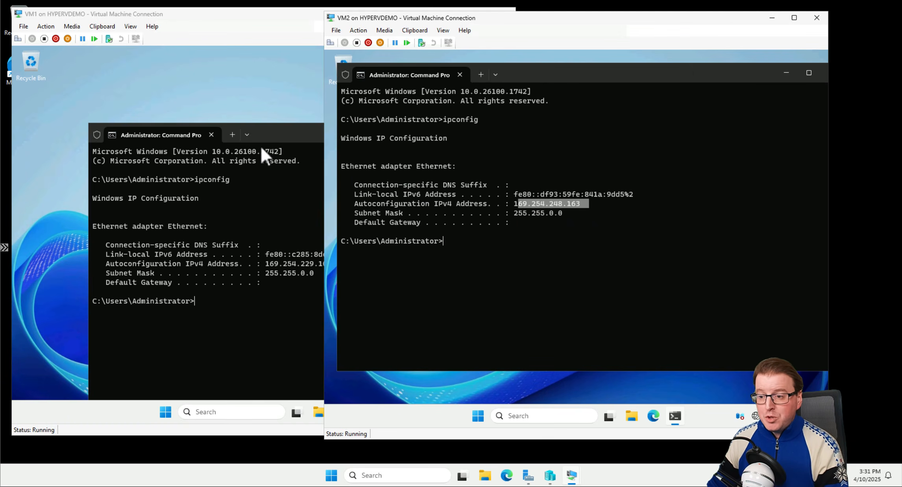
Ping VM2's IPv4 address 169.254.248.163 from the Command Prompt on VM1
click(236, 118)
drag(295, 135, 226, 95)
text(ping )
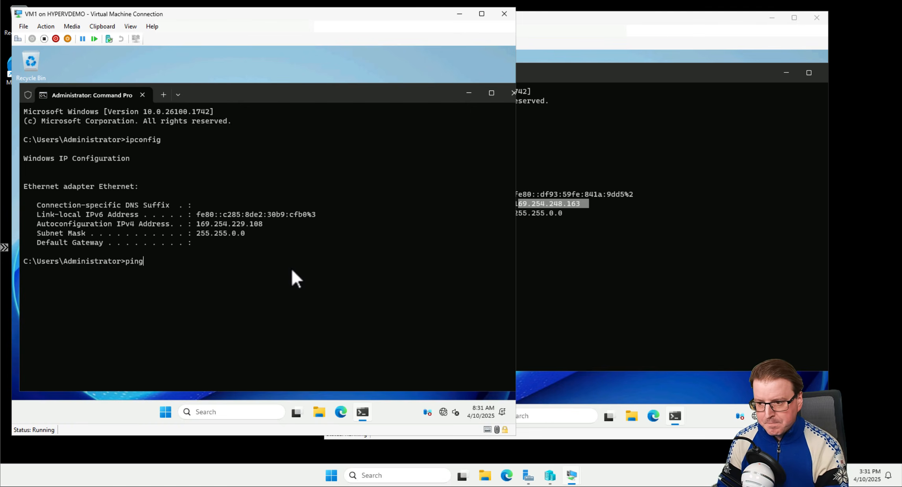
text(16)
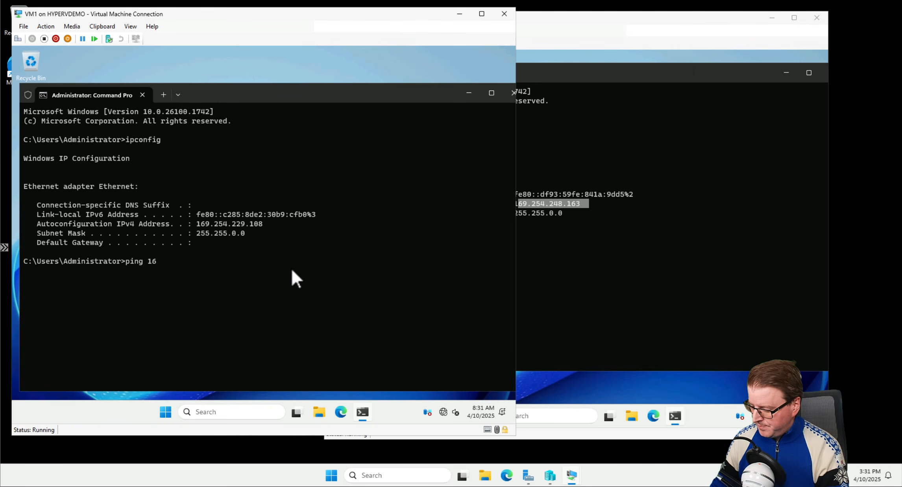
text(9.254.)
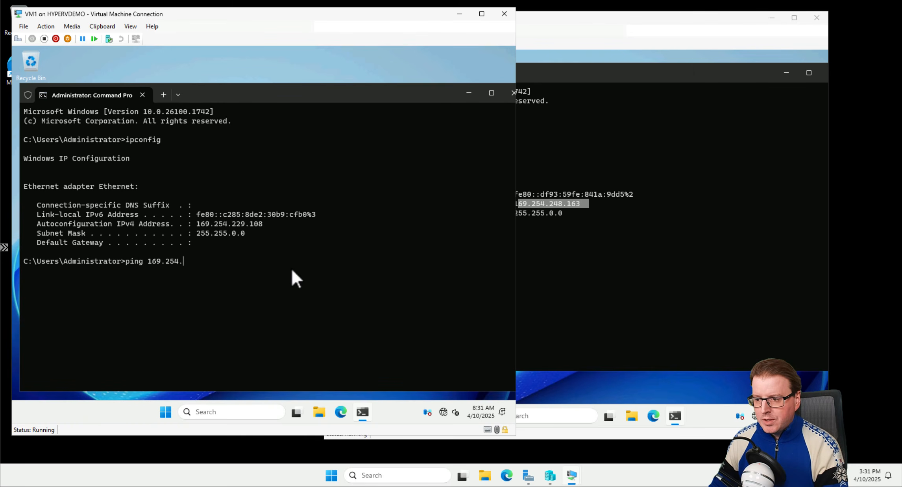
text(248.)
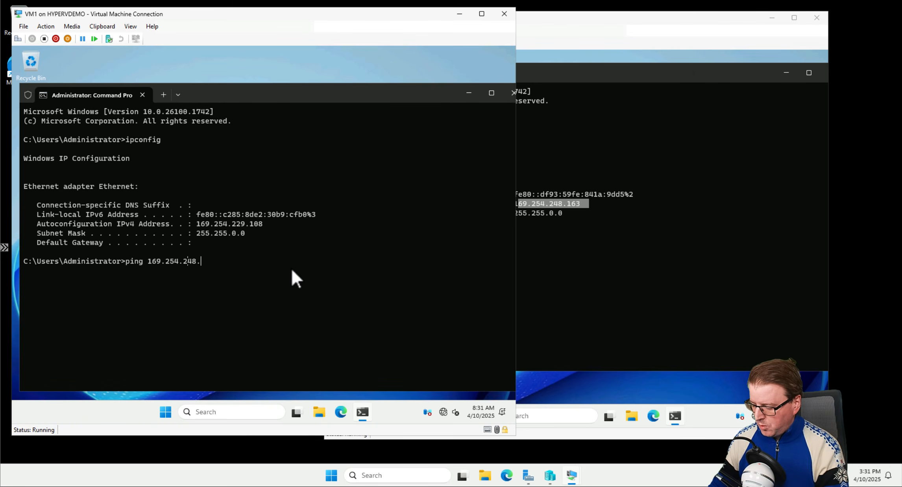
text(163)
key(Return)
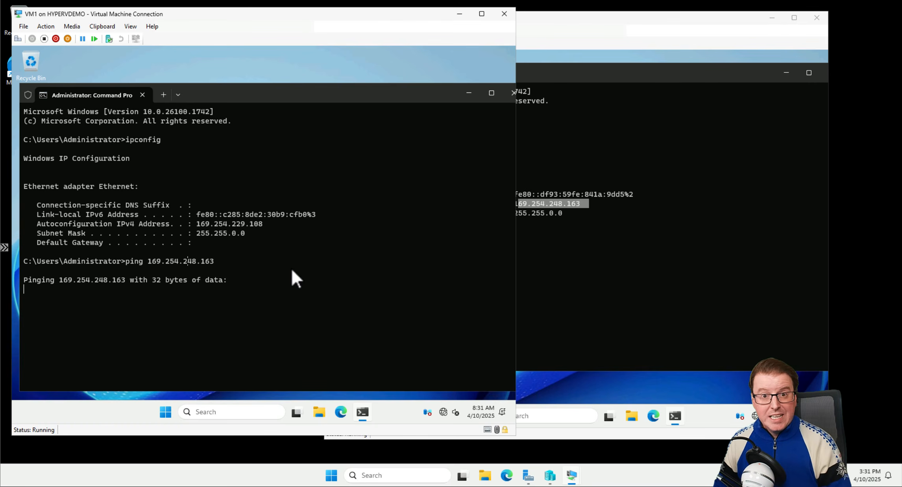
click(684, 308)
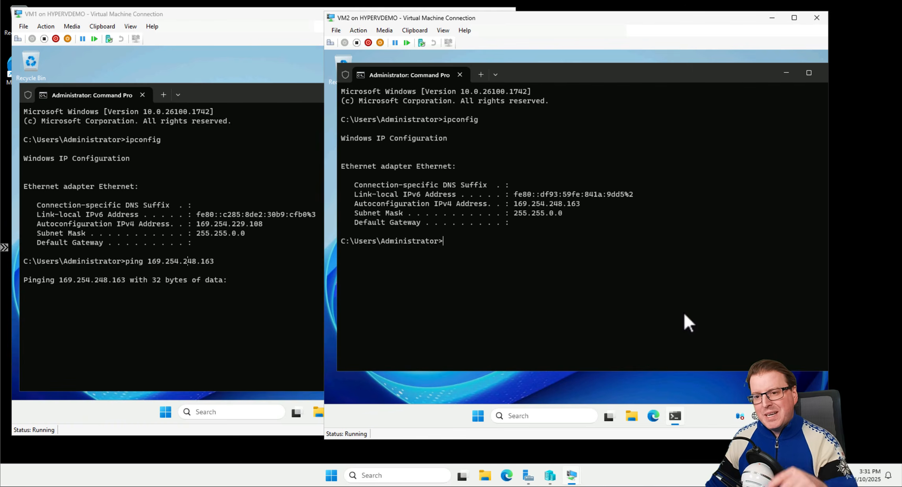
click(522, 415)
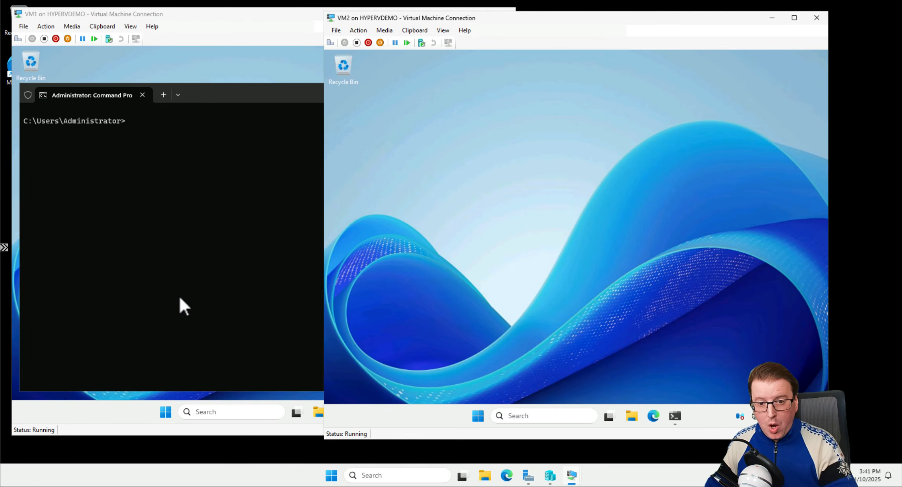
key(ctrl+2)
mouse_move(144, 159)
mouse_down()
mouse_move(132, 175)
mouse_move(463, 187)
mouse_up()
drag(468, 149, 432, 202)
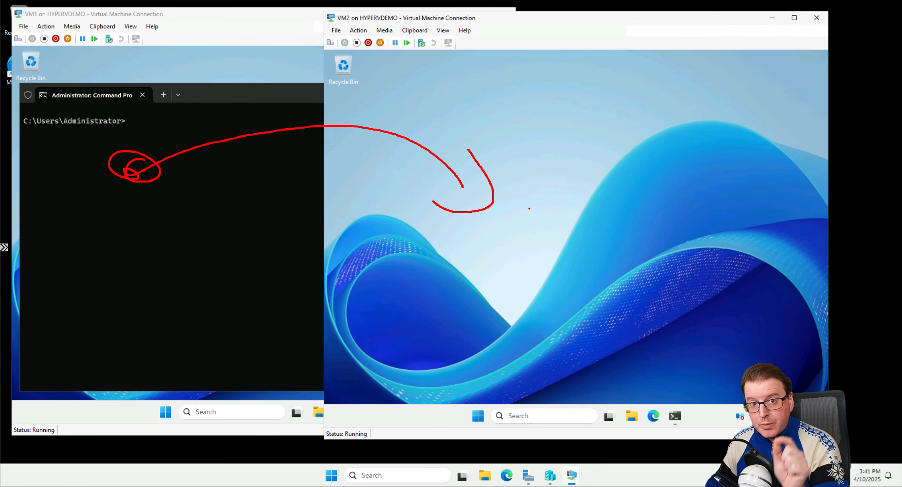
drag(566, 123, 571, 163)
mouse_move(565, 125)
mouse_down()
mouse_move(591, 122)
mouse_move(597, 137)
mouse_up()
mouse_move(612, 125)
mouse_down()
mouse_move(602, 139)
mouse_move(644, 135)
mouse_up()
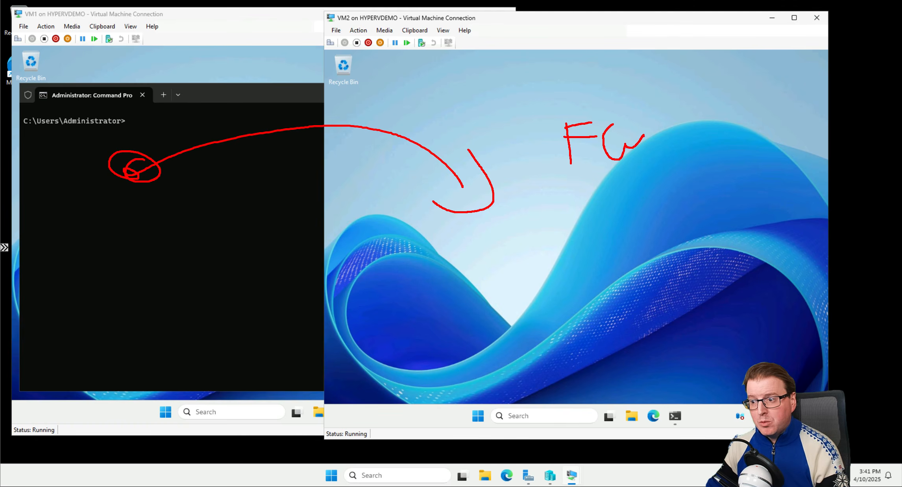
key(Escape)
Bring up the PowerShell window on VM2 and maximize it to review the New-NetFirewallRule command for ICMPv4
mouse_move(675, 417)
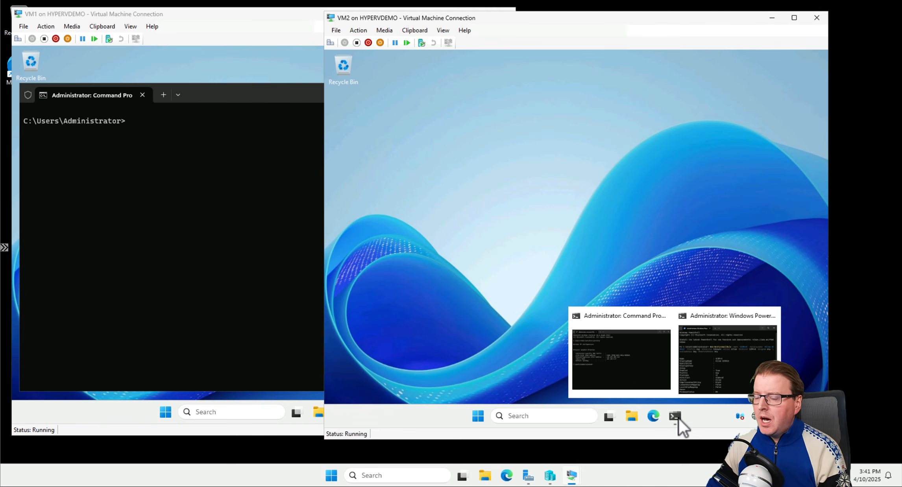
click(684, 391)
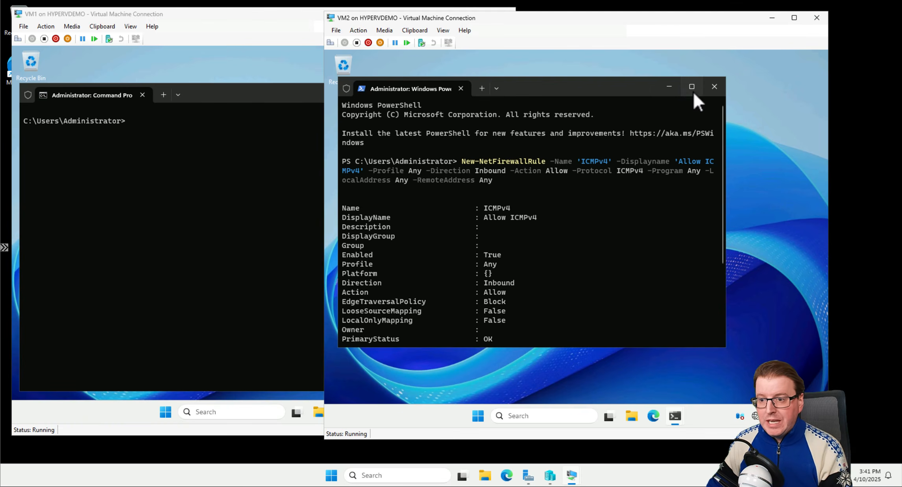
click(691, 88)
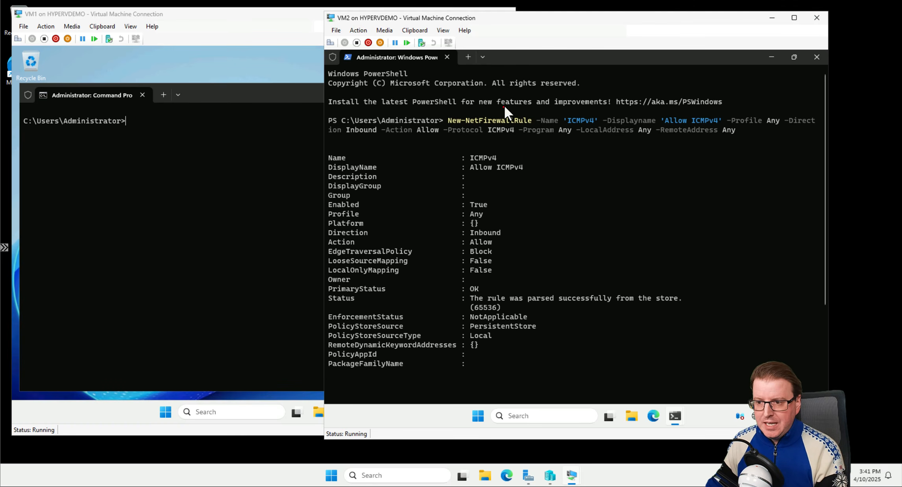
key(ctrl+2)
mouse_move(510, 97)
mouse_down()
mouse_move(501, 104)
mouse_move(512, 108)
mouse_up()
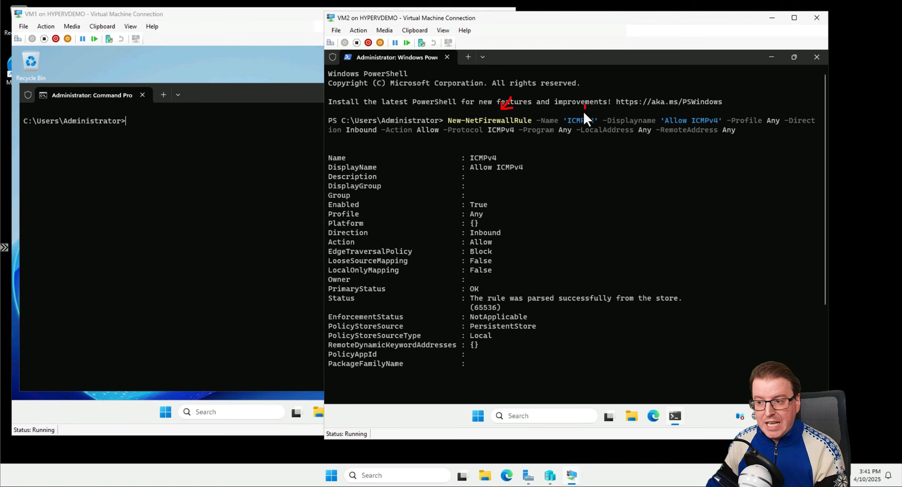
drag(585, 105, 581, 115)
drag(579, 110, 581, 115)
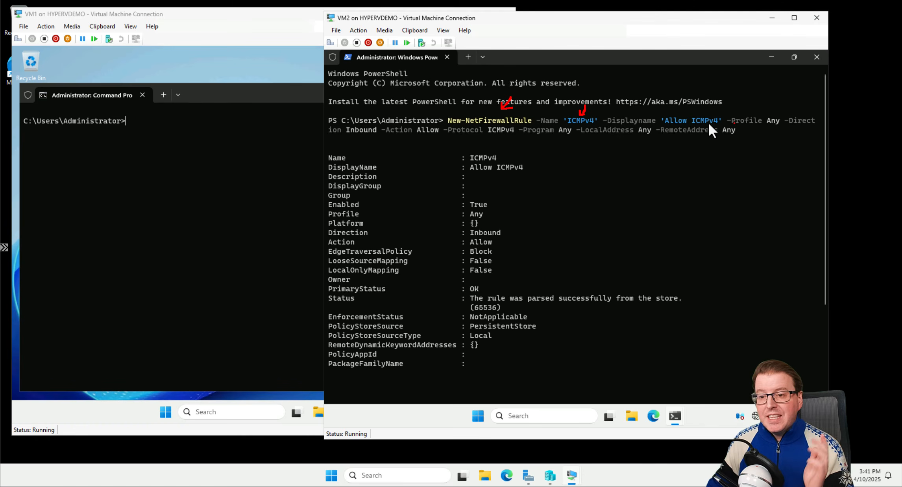
drag(364, 138, 362, 144)
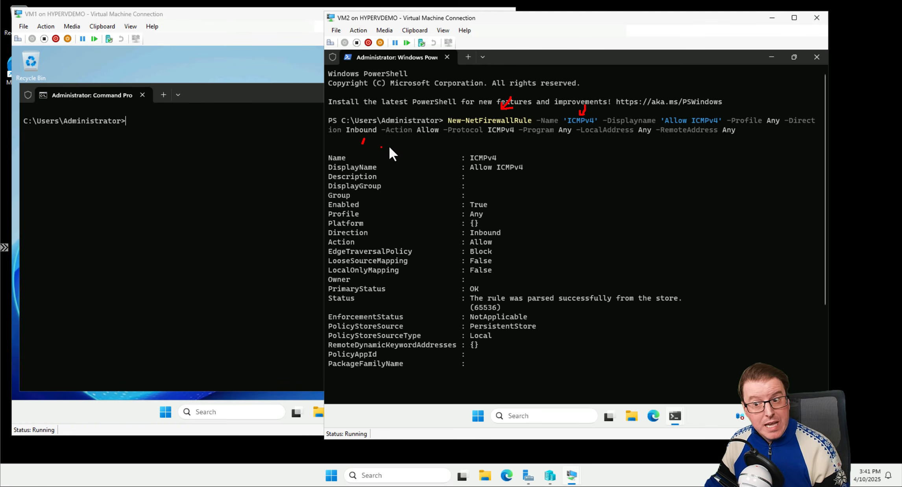
drag(430, 139, 428, 144)
mouse_move(503, 141)
mouse_down()
mouse_move(728, 244)
mouse_move(573, 352)
mouse_up()
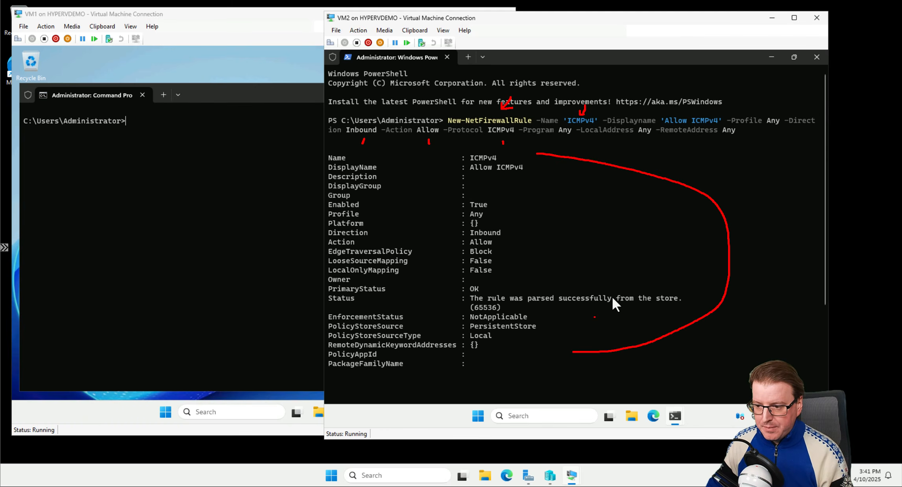
drag(554, 215, 549, 244)
drag(554, 214, 584, 214)
drag(552, 228, 633, 227)
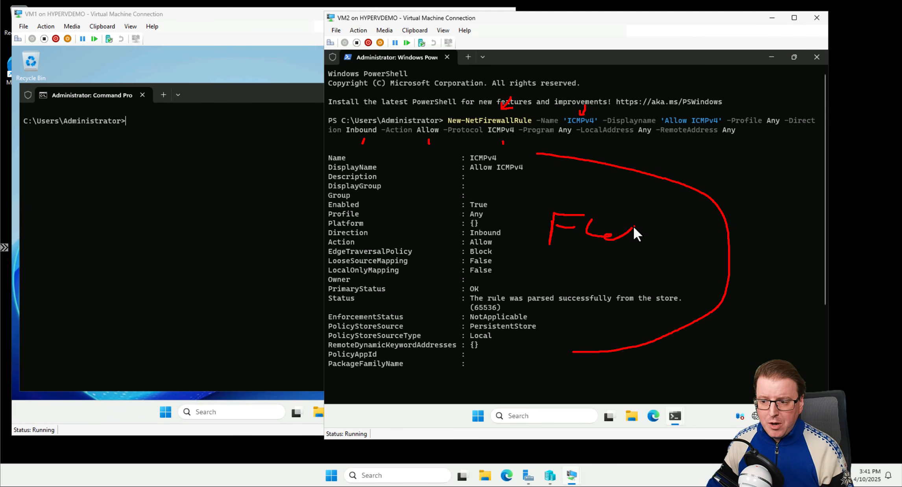
key(Escape)
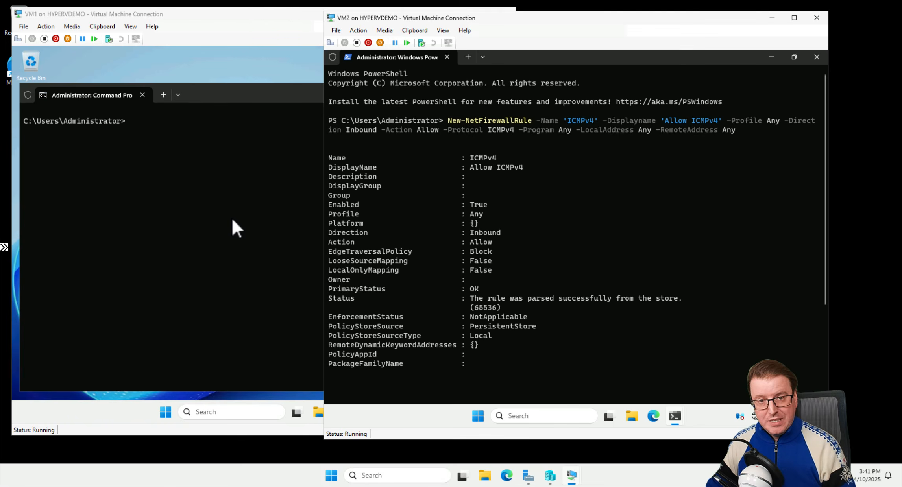
Repeat the ping to 169.254.248.163 from VM1's Command Prompt to retest the connection to VM2
click(231, 222)
text(ping 169.254.248.163)
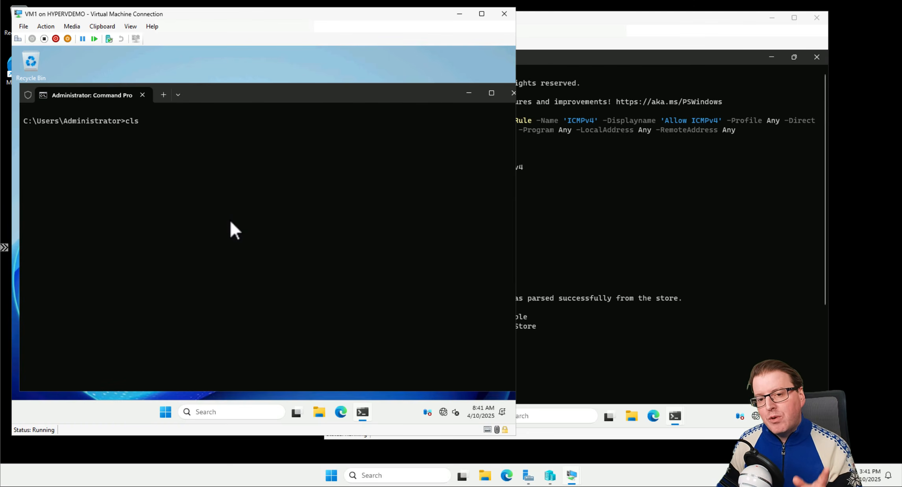
key(Return)
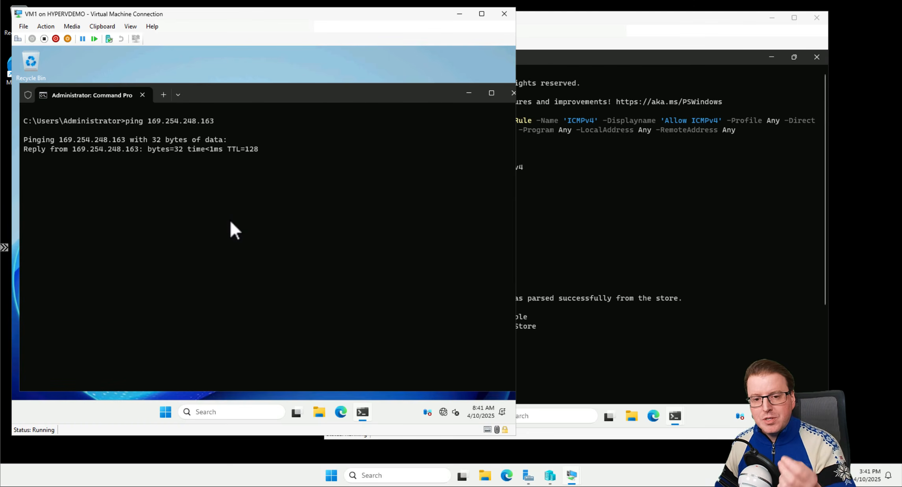
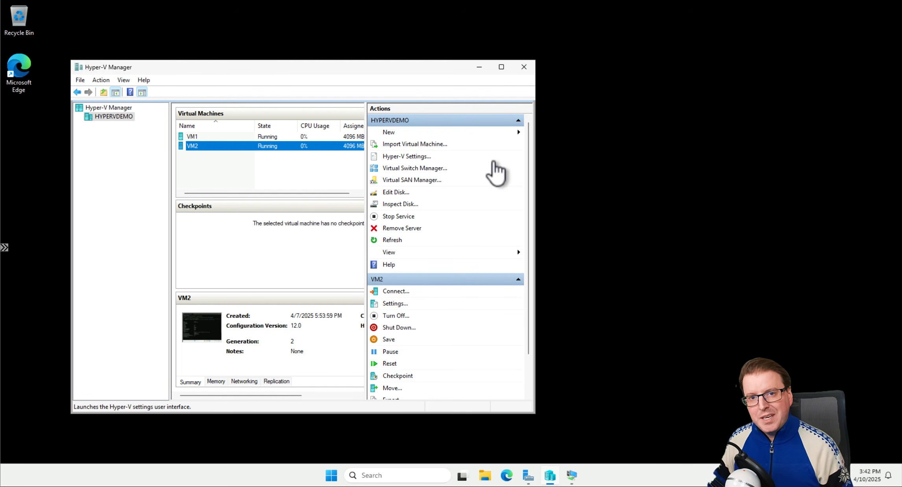
Create a new virtual switch of type Internal on HYPERVDEMO and apply it
click(426, 170)
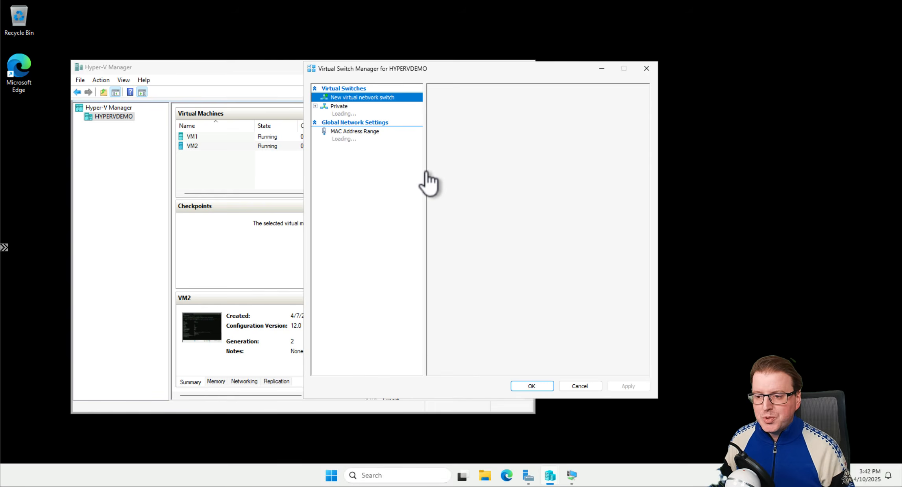
click(450, 123)
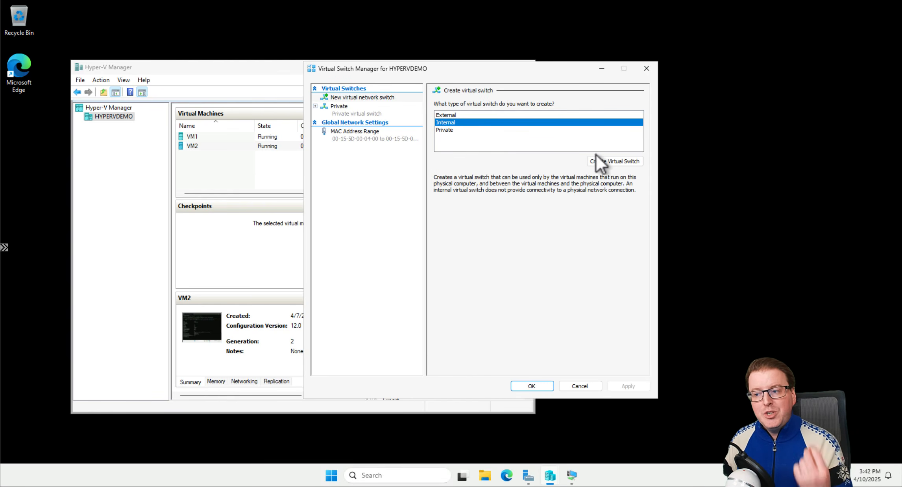
click(604, 161)
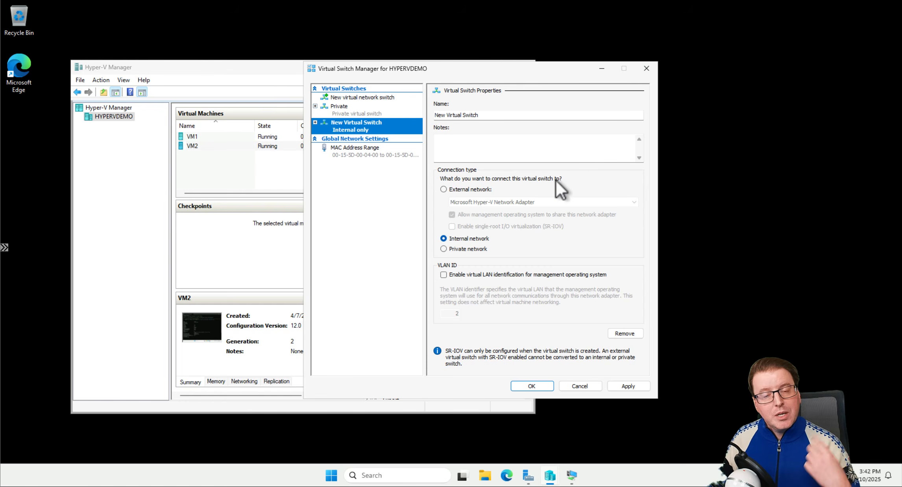
click(627, 386)
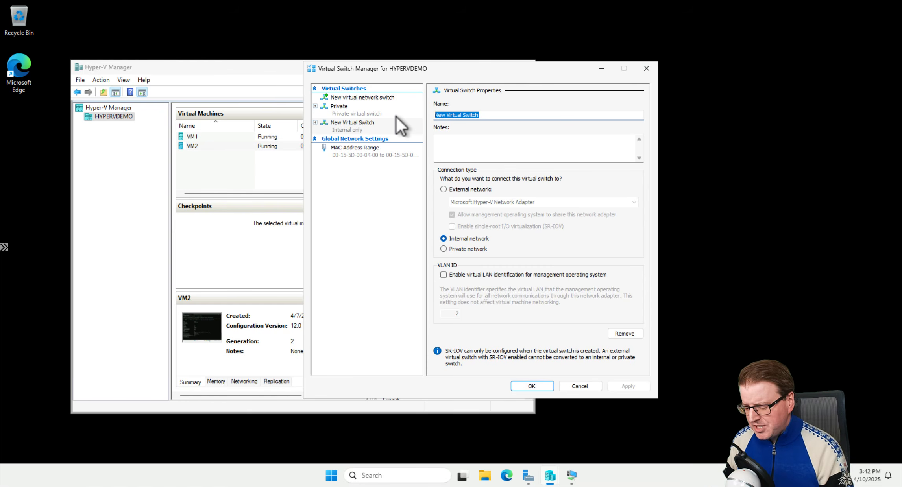
Rename the new internal-only virtual switch to Internal and save the virtual switch settings
key(BackSpace)
text(I)
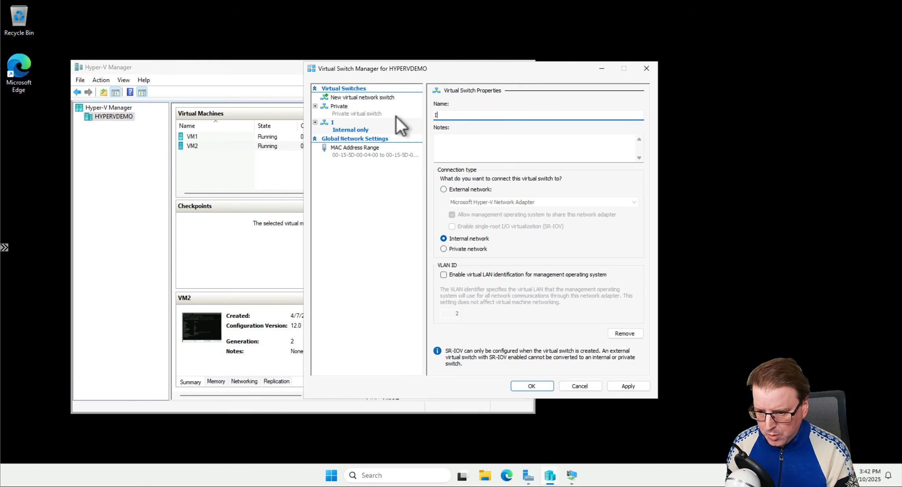
text(nt)
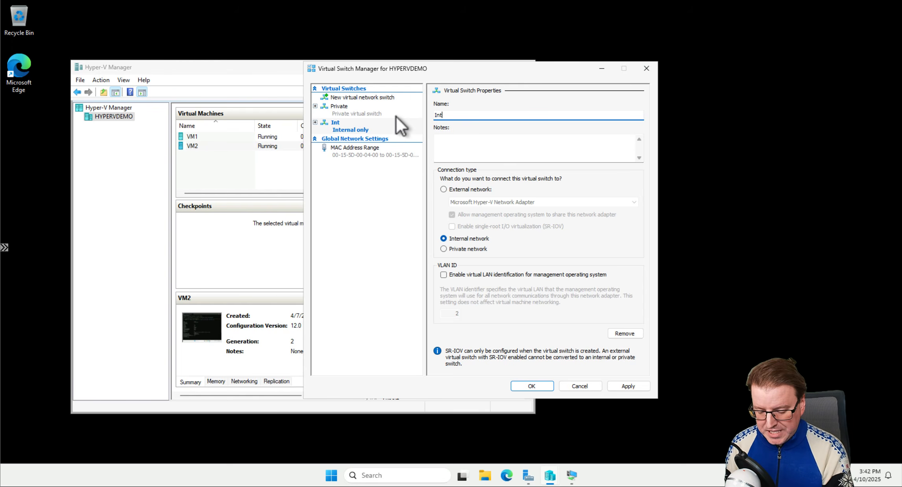
text(ernal)
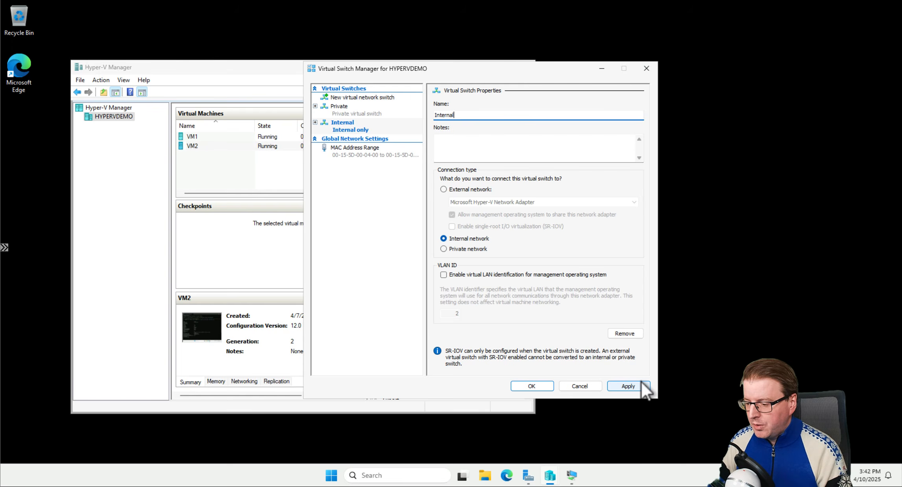
click(628, 386)
click(544, 387)
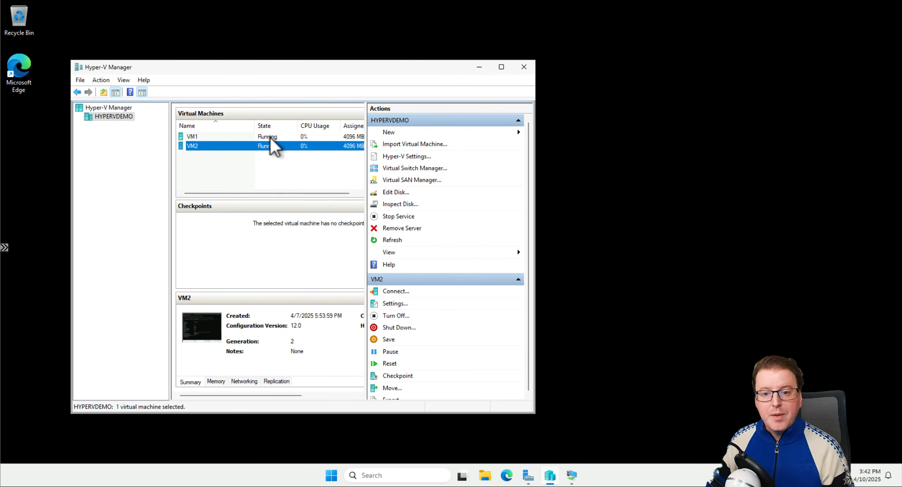
Connect VM1's network adapter to the Internal virtual switch and save VM1's settings
click(271, 137)
right_click(287, 140)
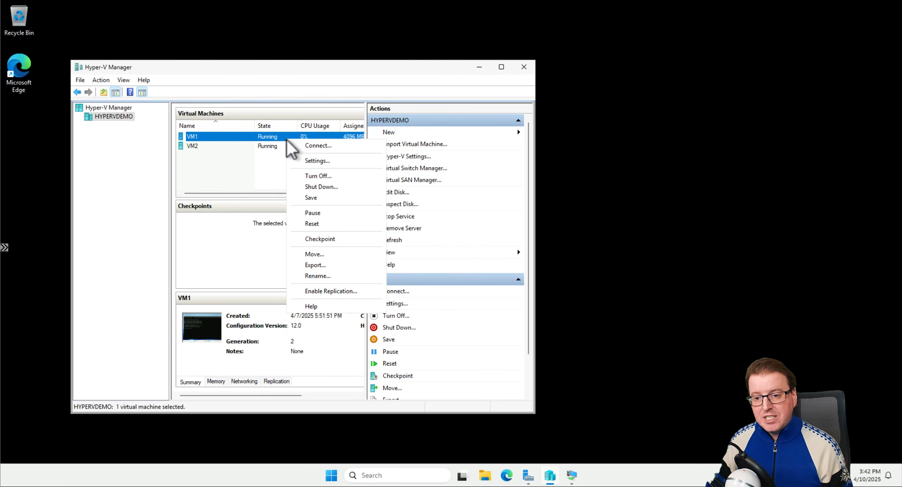
click(311, 161)
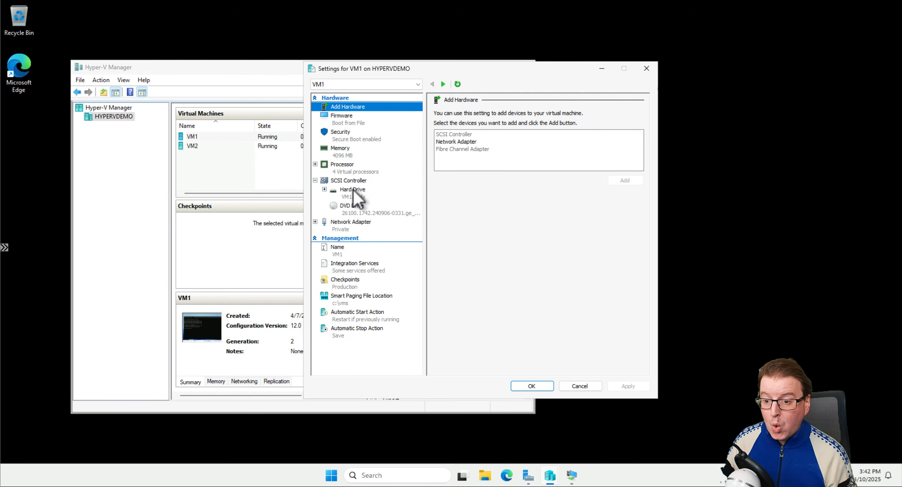
click(356, 225)
click(477, 134)
click(474, 152)
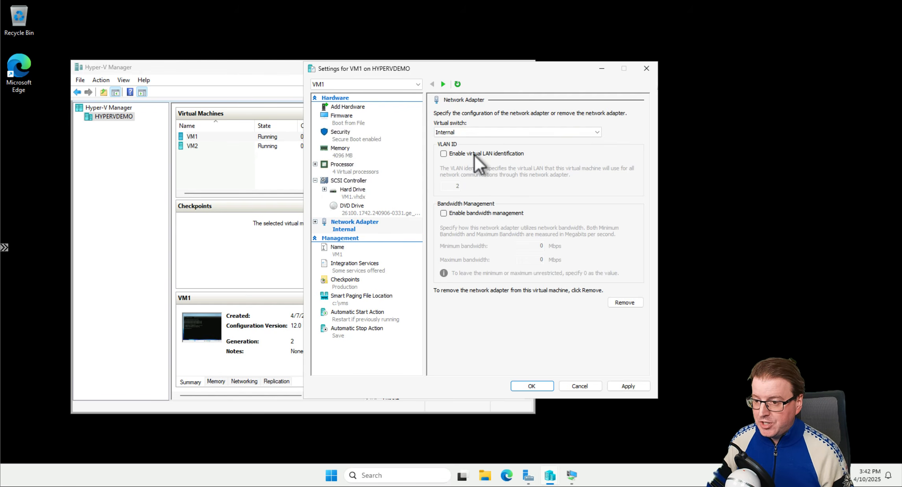
click(627, 386)
click(533, 387)
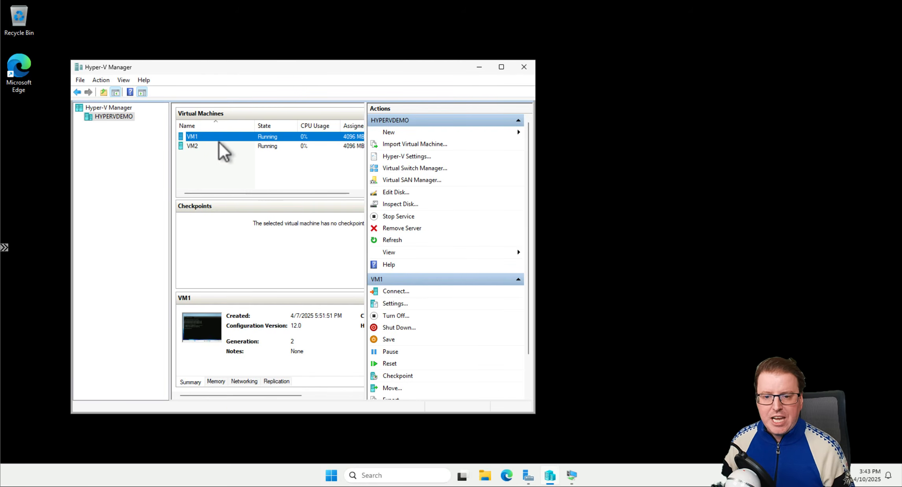
Connect VM2's network adapter to the Internal virtual switch and save VM2's settings
right_click(232, 148)
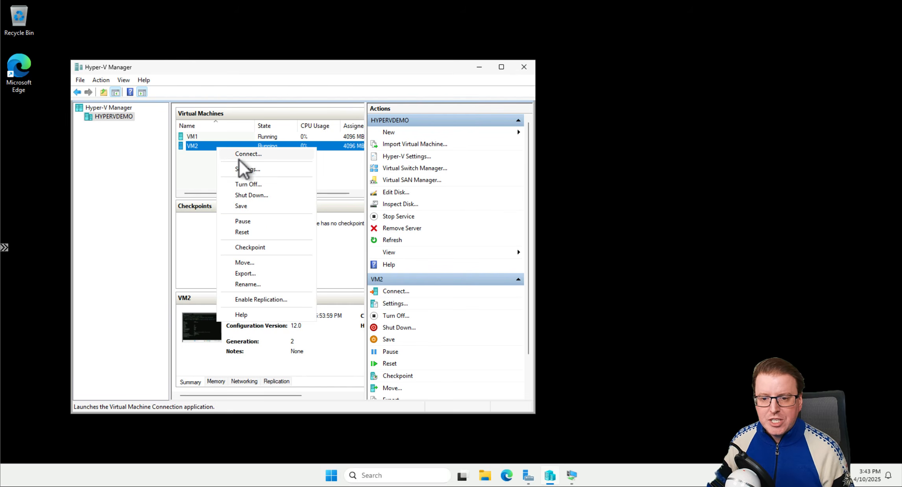
click(239, 160)
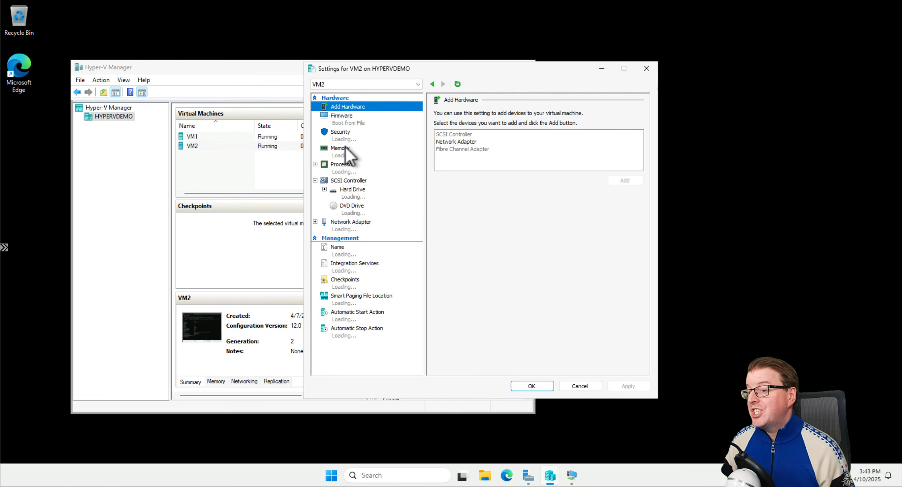
click(348, 168)
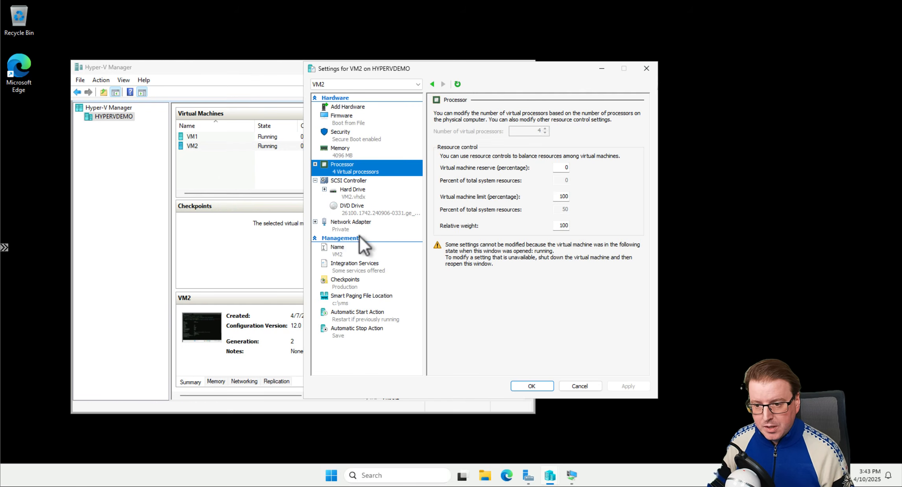
click(351, 225)
click(487, 134)
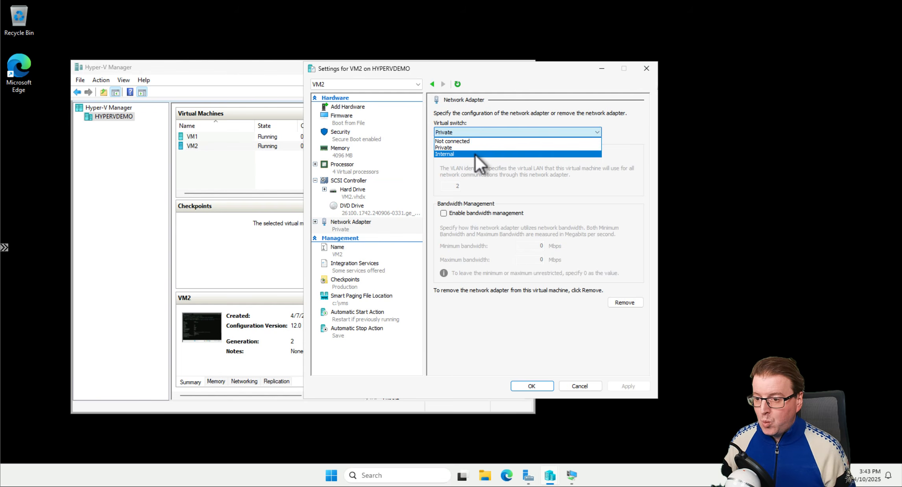
click(474, 154)
click(531, 386)
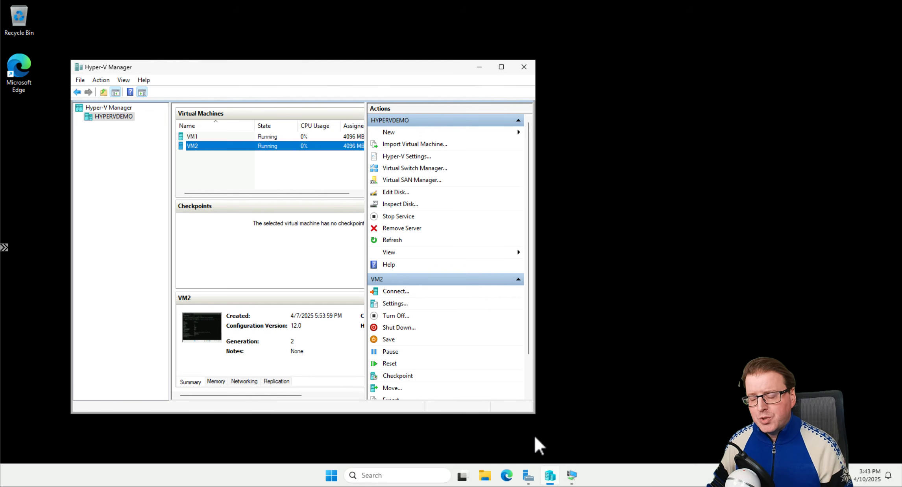
Bring the VM2 and VM1 connection windows to the front and clear VM2's PowerShell console
click(572, 475)
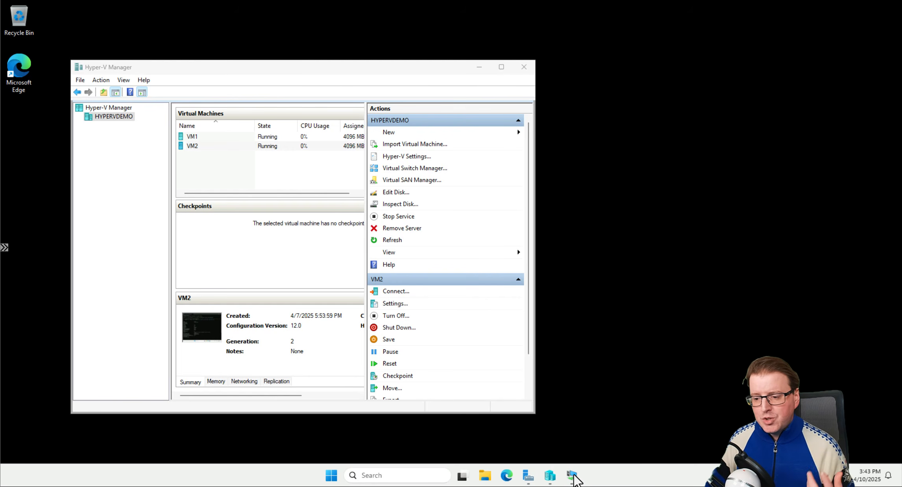
mouse_move(557, 456)
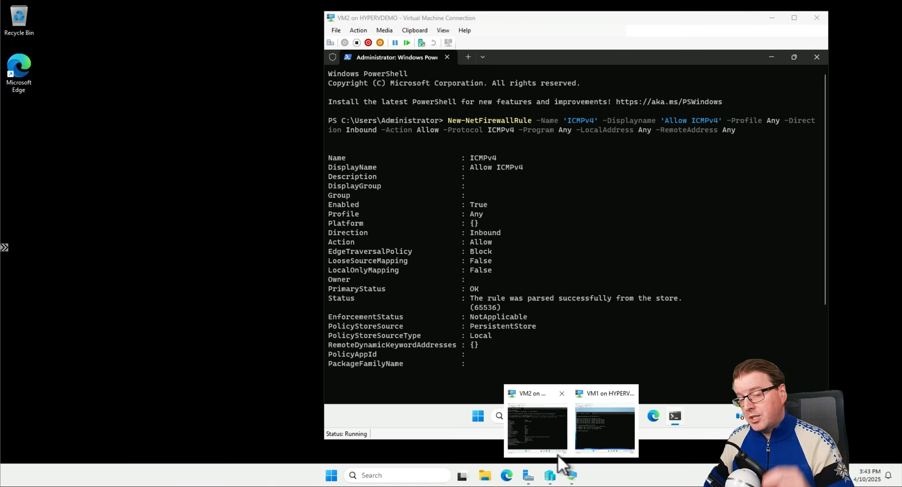
click(545, 438)
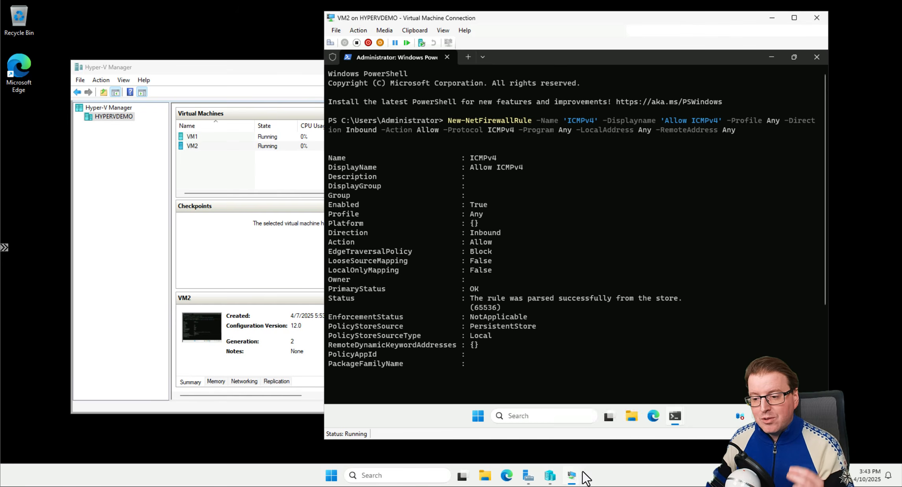
mouse_move(586, 477)
click(602, 433)
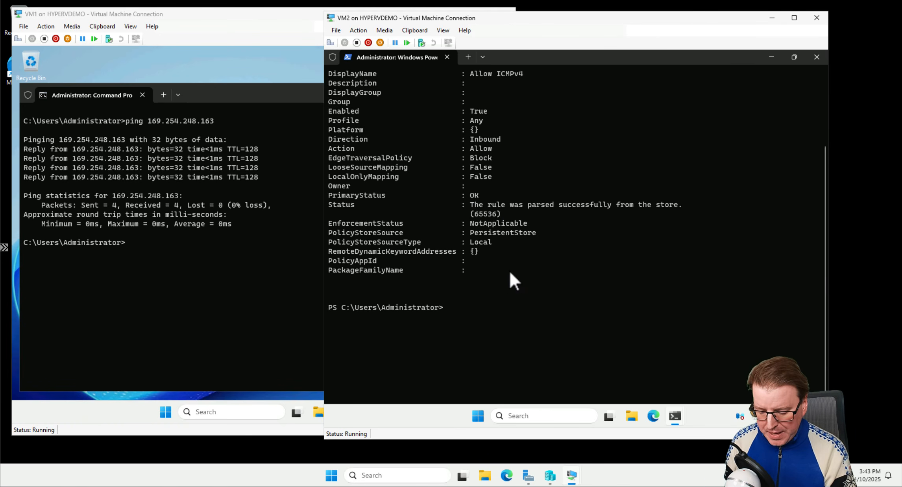
text(i)
key(BackSpace)
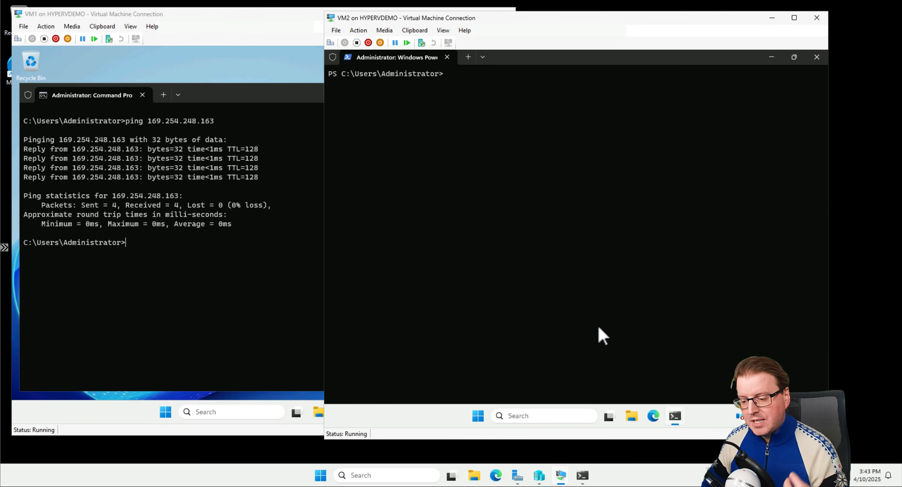
Run ipconfig in the host's Command Prompt and examine the IPv4 address and default gateway of its Ethernet adapter
click(582, 476)
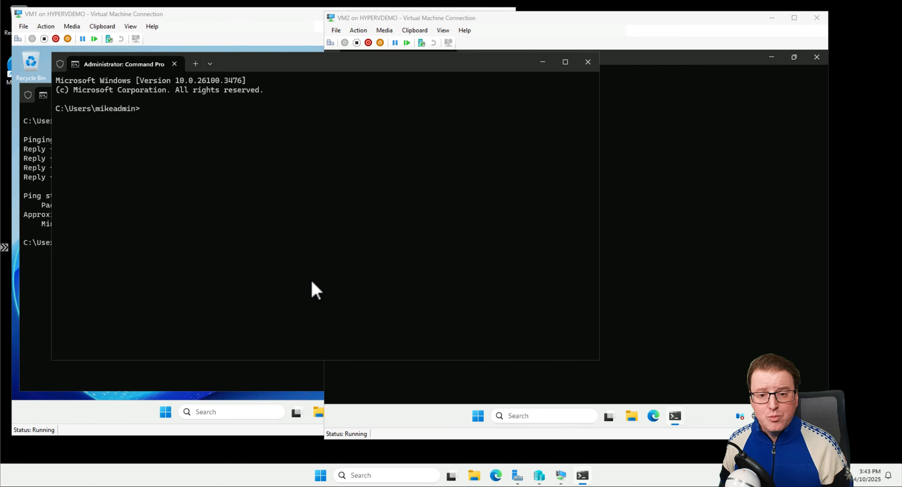
text(ipconfig)
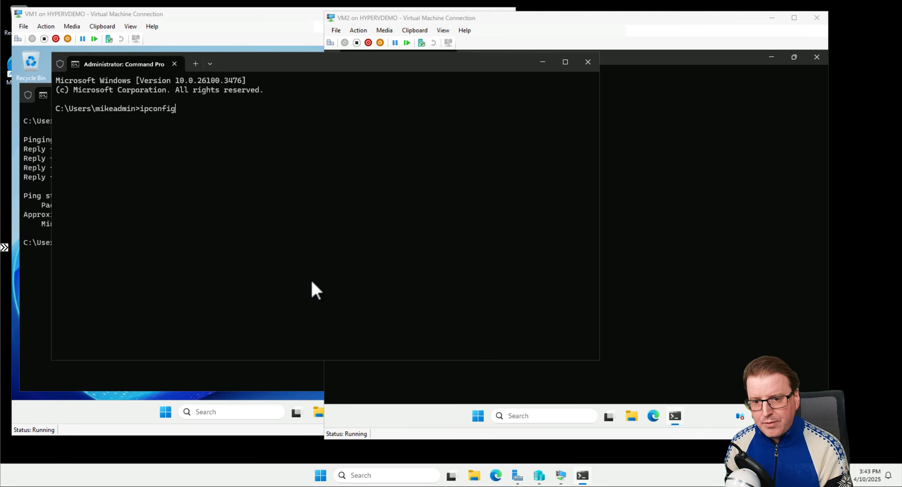
key(Return)
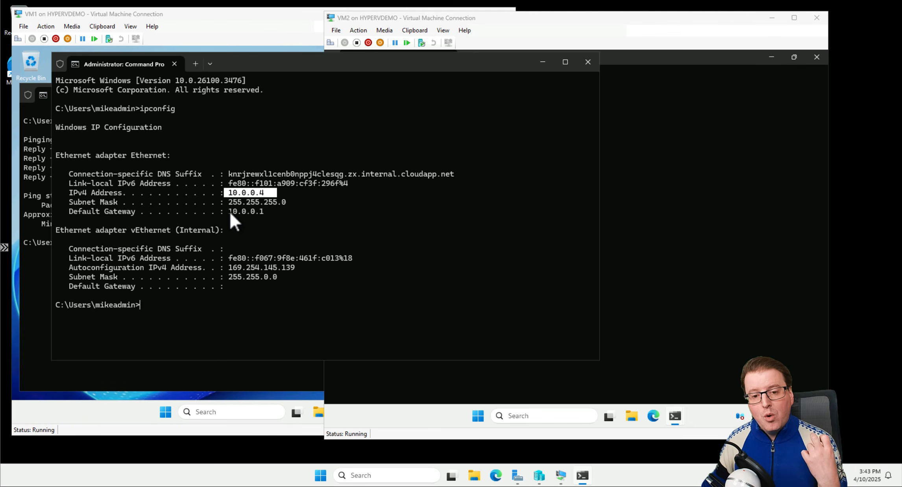
drag(229, 212, 262, 213)
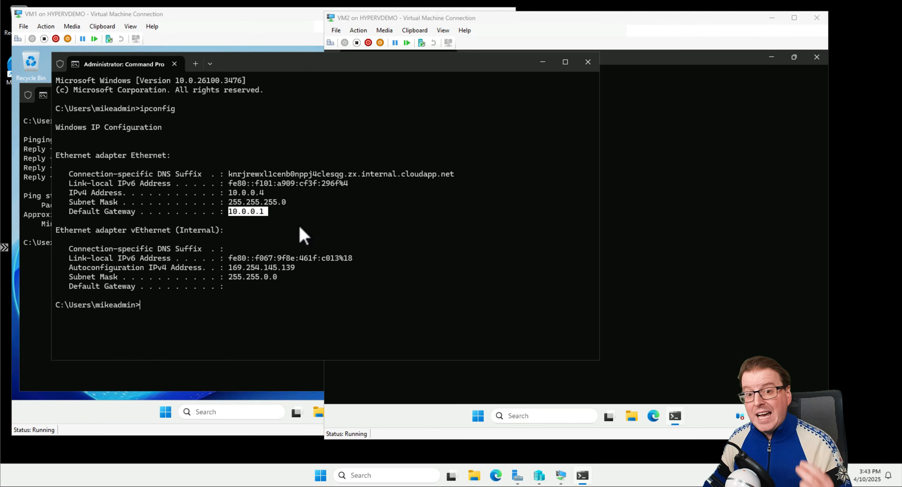
Return to VM1 and try to clear its Command Prompt with the clear command
click(637, 219)
click(40, 273)
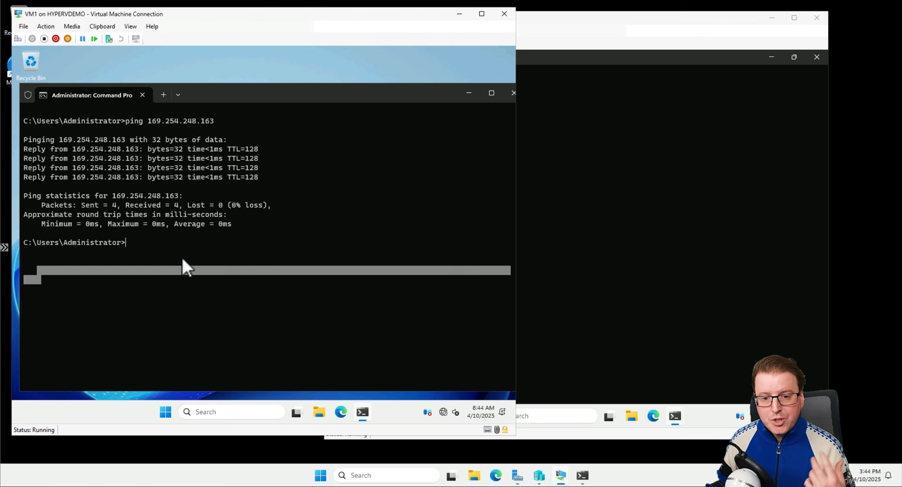
text(clelar)
key(Return)
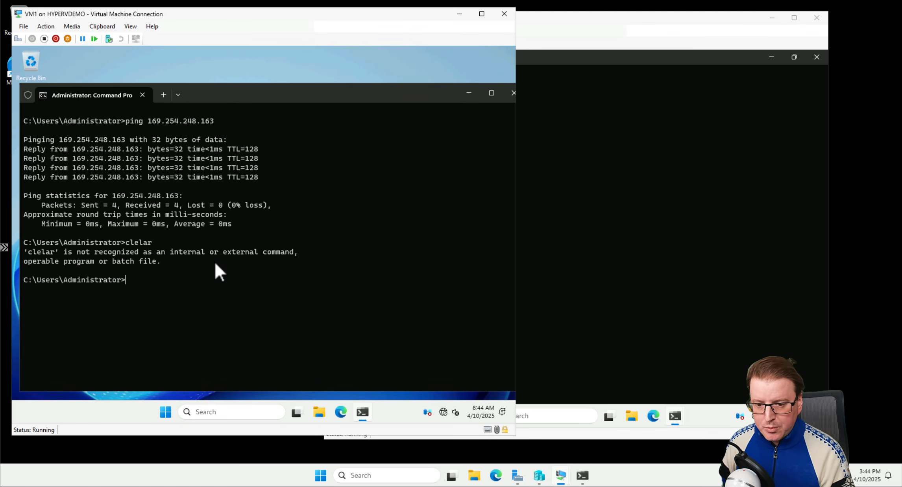
text(clear)
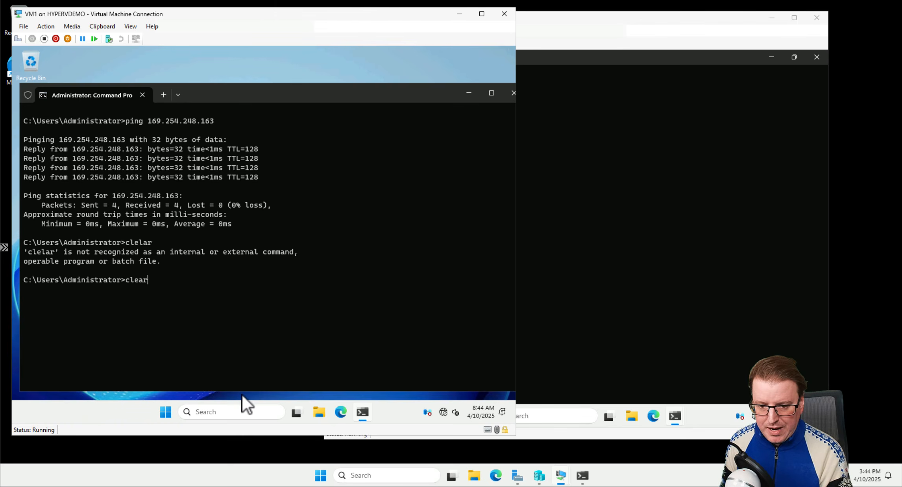
key(Return)
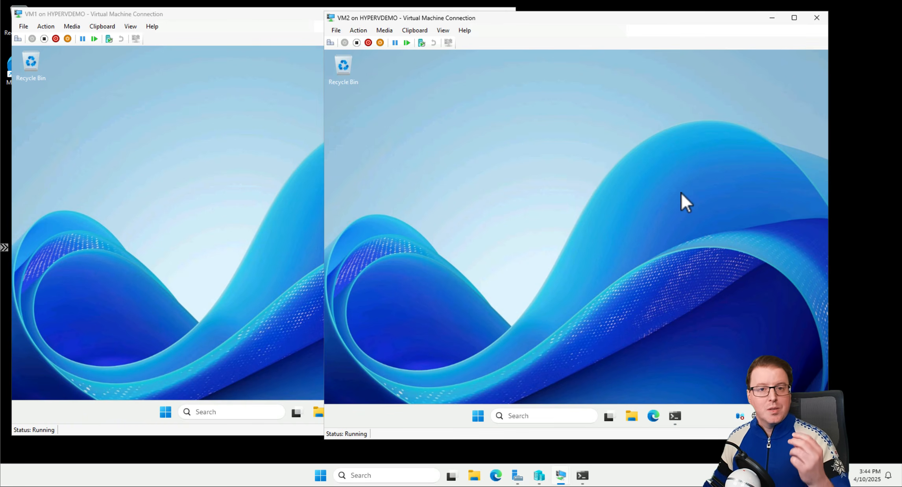
Search for network in VM2 and open its network connections
click(517, 416)
text(network)
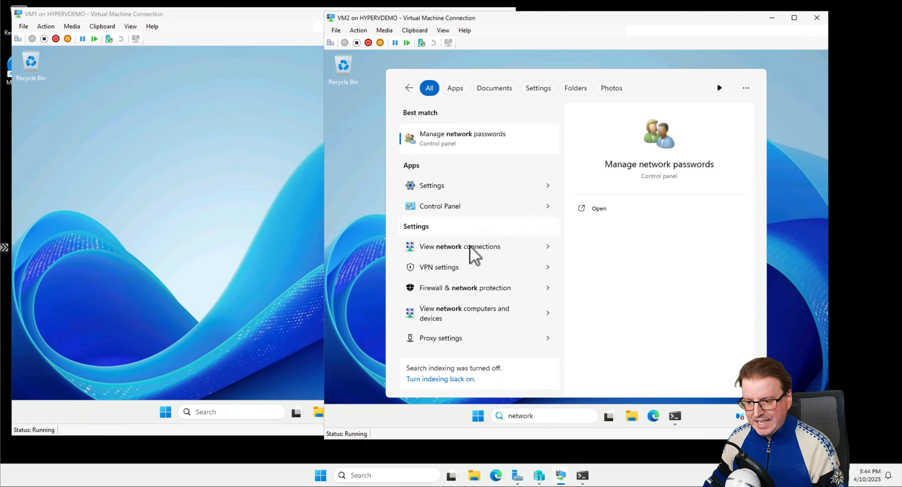
click(468, 248)
Search for the network settings in VM1 and open its network connections
click(249, 413)
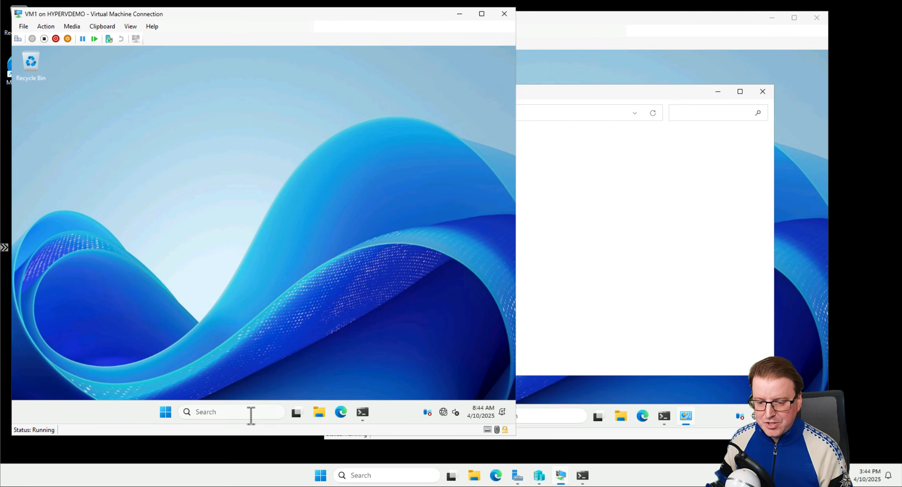
text(netowrk)
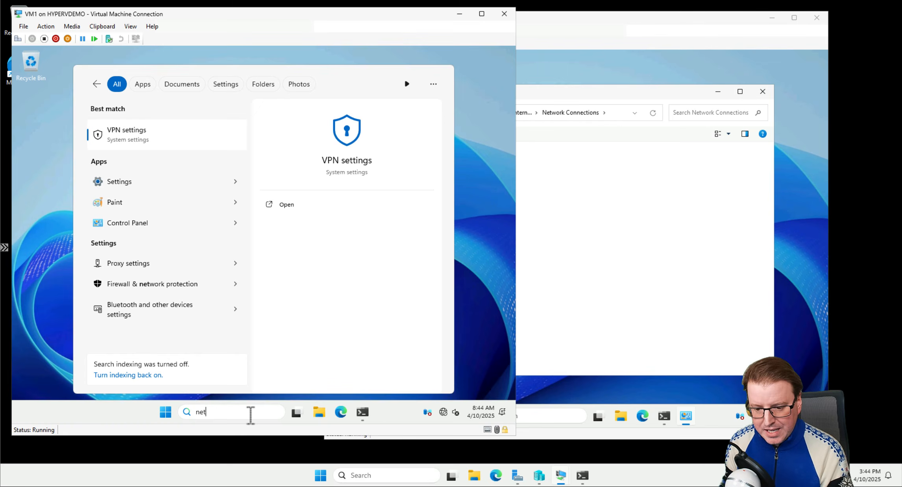
key(BackSpace)
key(BackSpace)
key(BackSpace)
key(BackSpace)
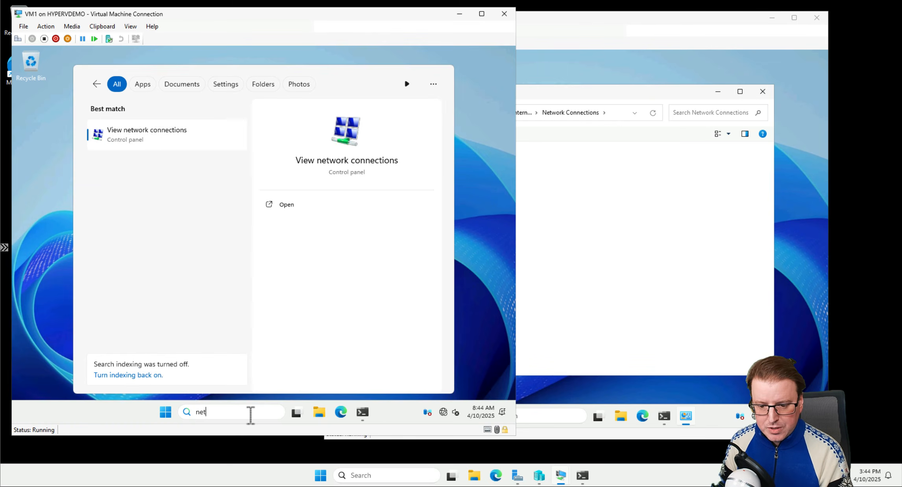
text(w)
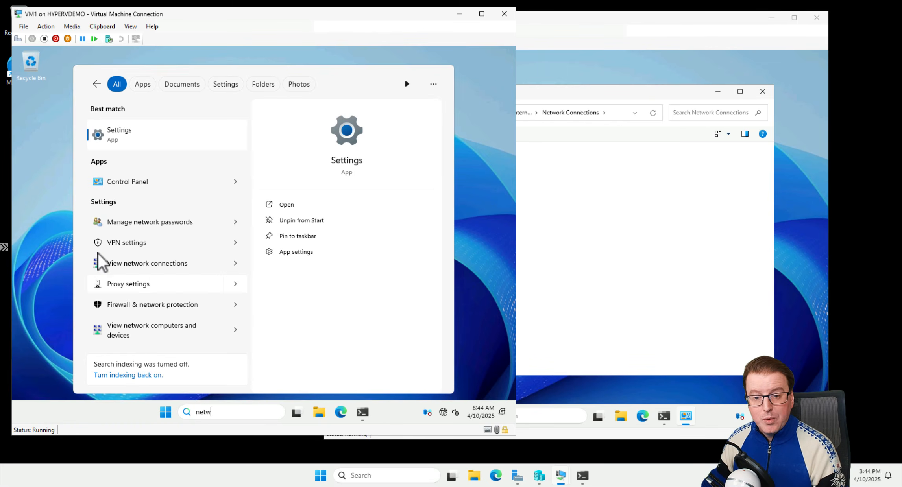
click(175, 265)
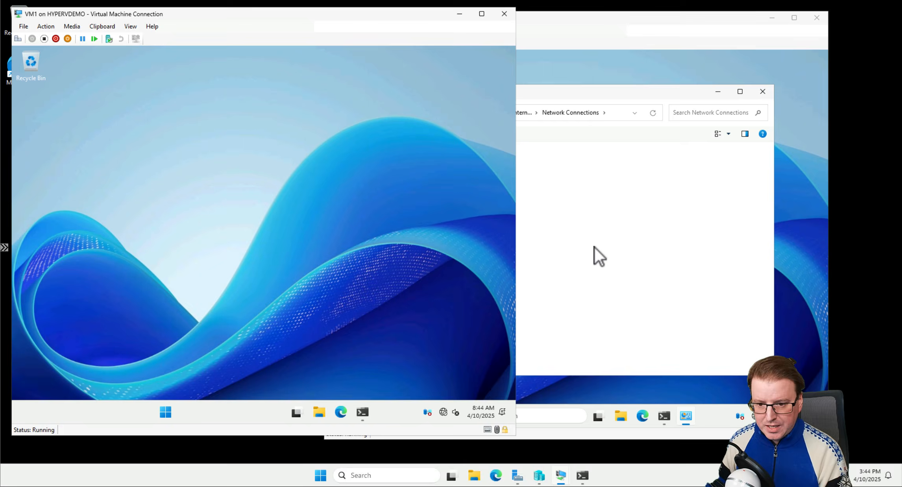
Open the properties of the Ethernet adapter in VM2 and in VM1
click(554, 200)
right_click(433, 157)
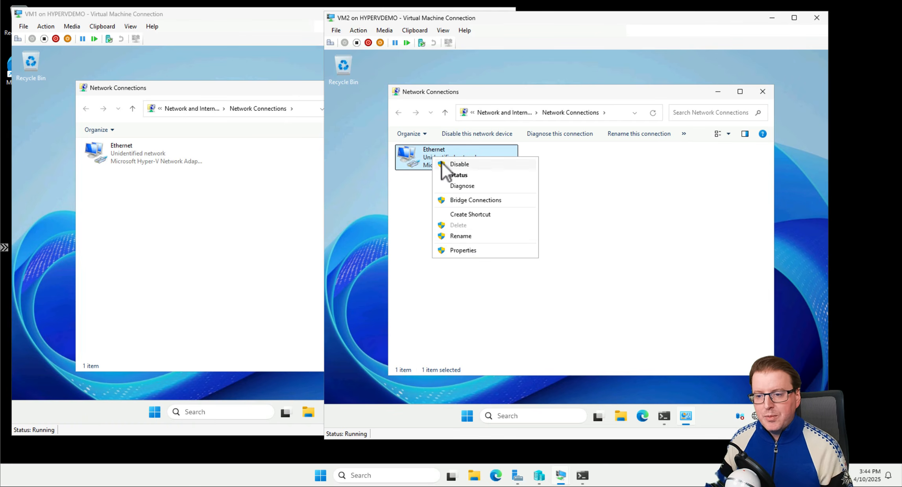
click(464, 250)
click(129, 160)
right_click(129, 159)
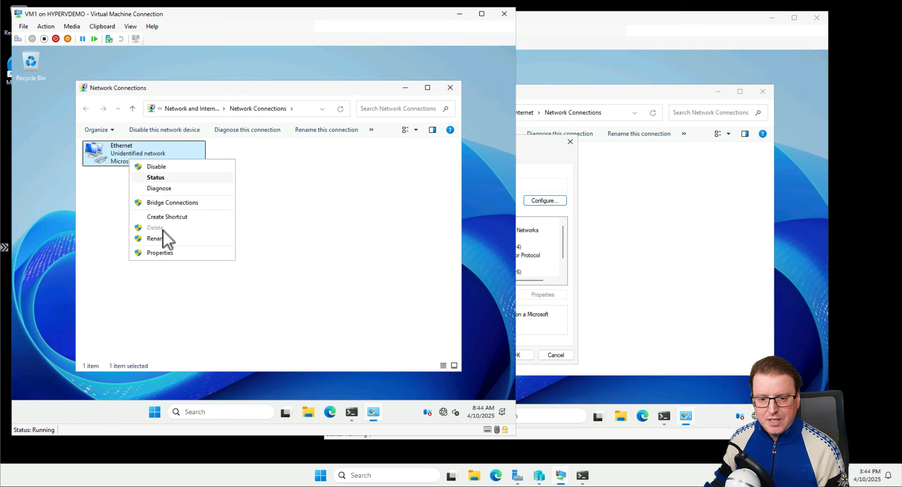
click(163, 251)
In VM2's IPv4 properties, assign the static IP address 172.16.0.10 with subnet mask 255.255.0.0
click(570, 163)
click(495, 247)
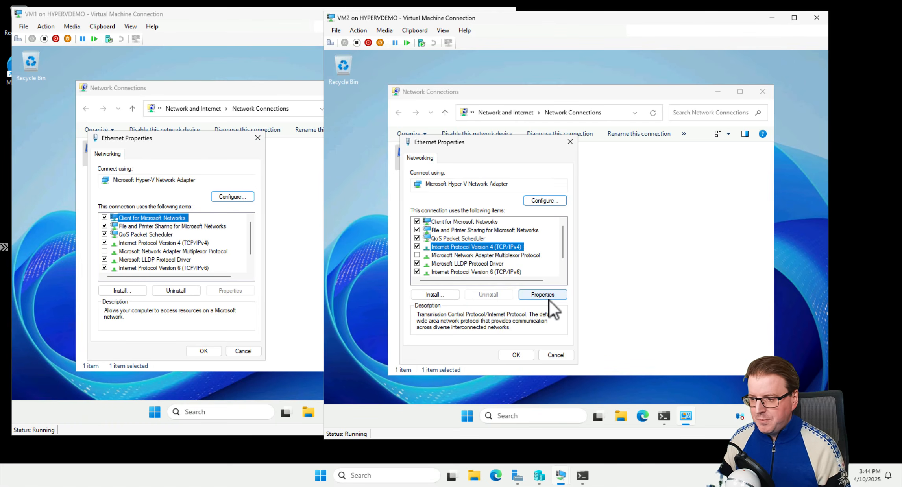
click(545, 296)
click(475, 249)
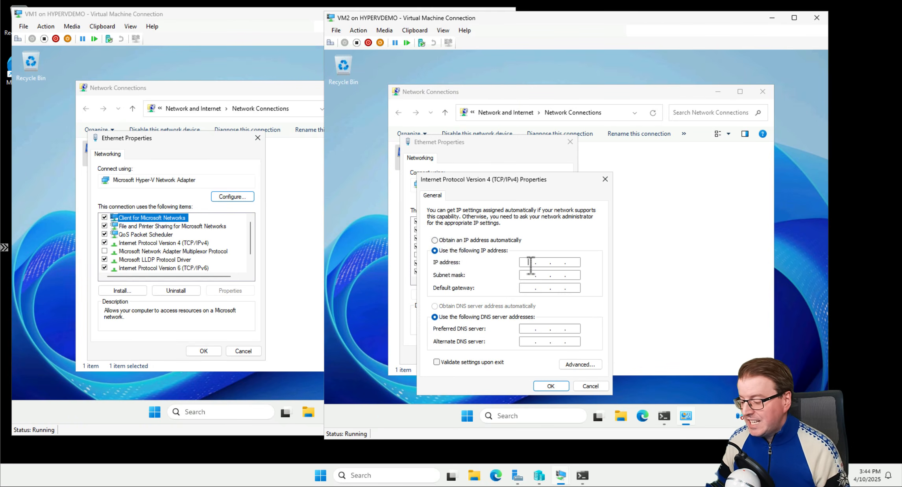
text(172.16.0.)
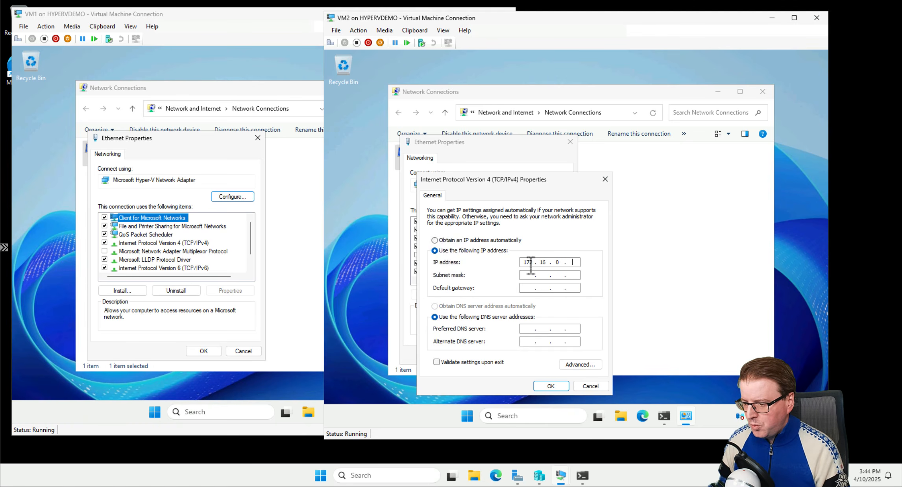
text(10)
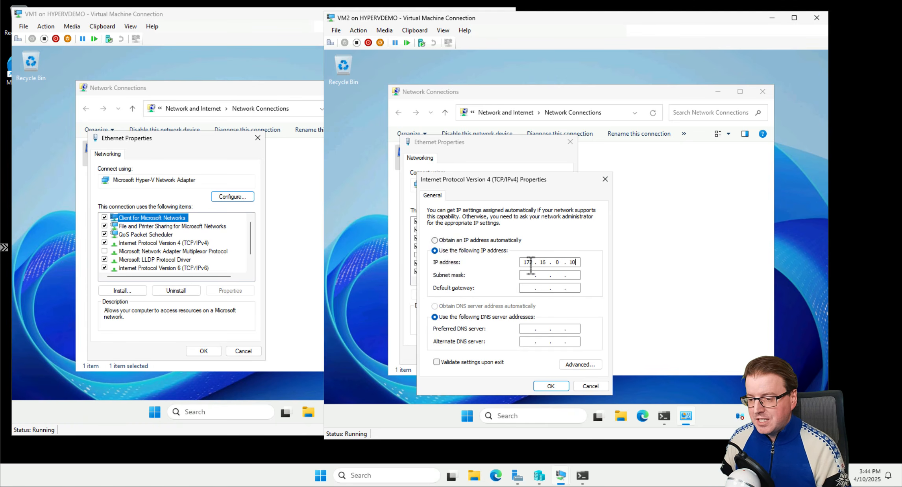
key(Tab)
key(Tab)
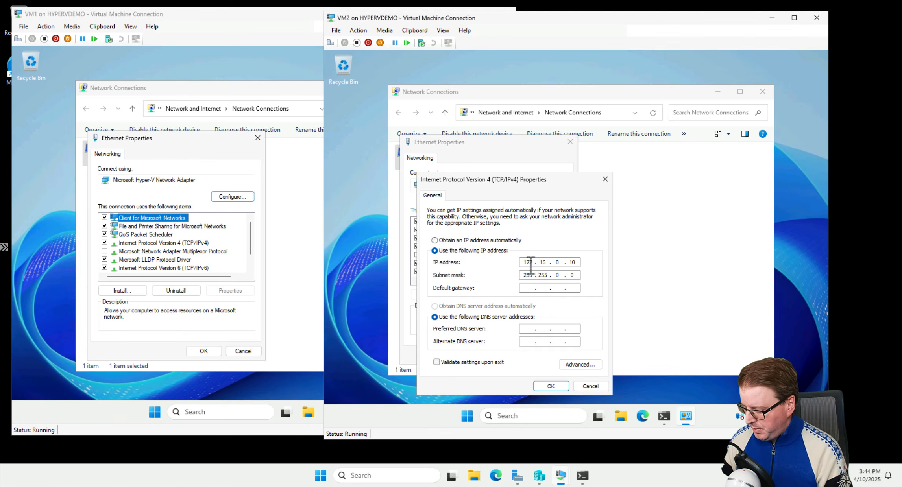
Set VM2's default gateway to 172.16.0.1 and its preferred DNS server to 8.8.8.8
text(172 . 16 . .)
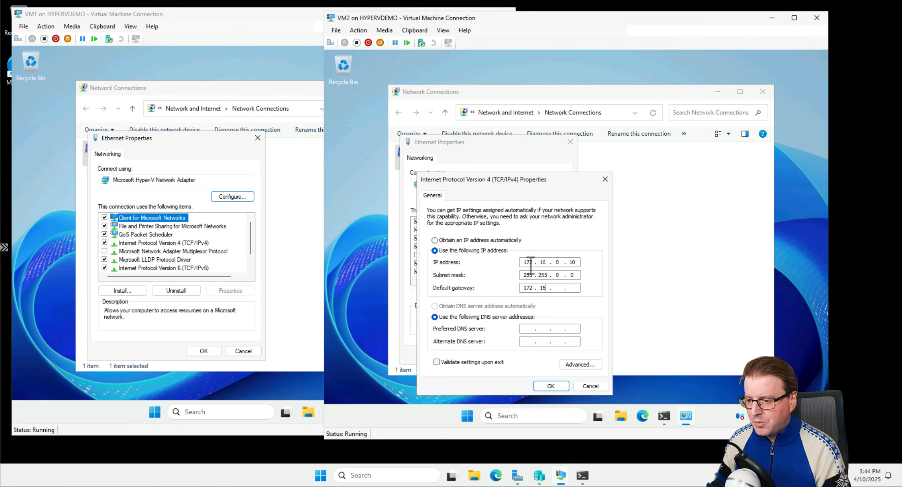
key(BackSpace)
key(BackSpace)
key(BackSpace)
text(0 . )
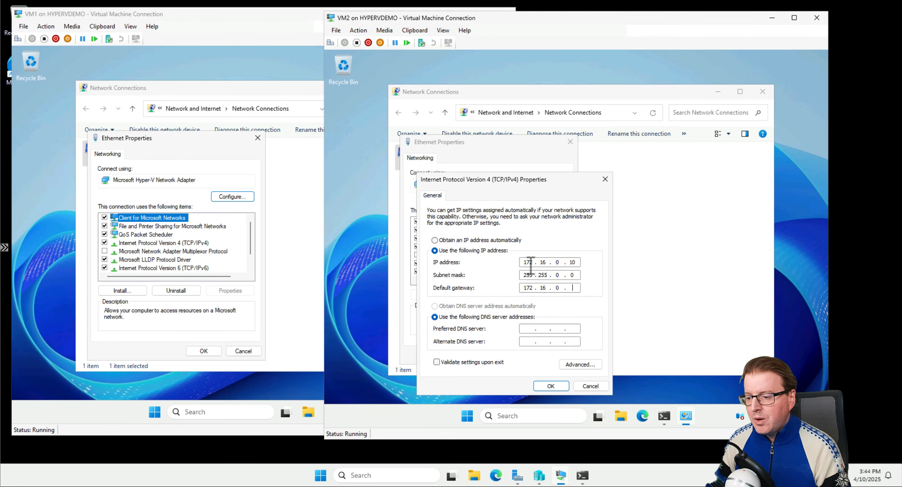
text(1)
key(Tab)
key(Tab)
text(8.8.8.8)
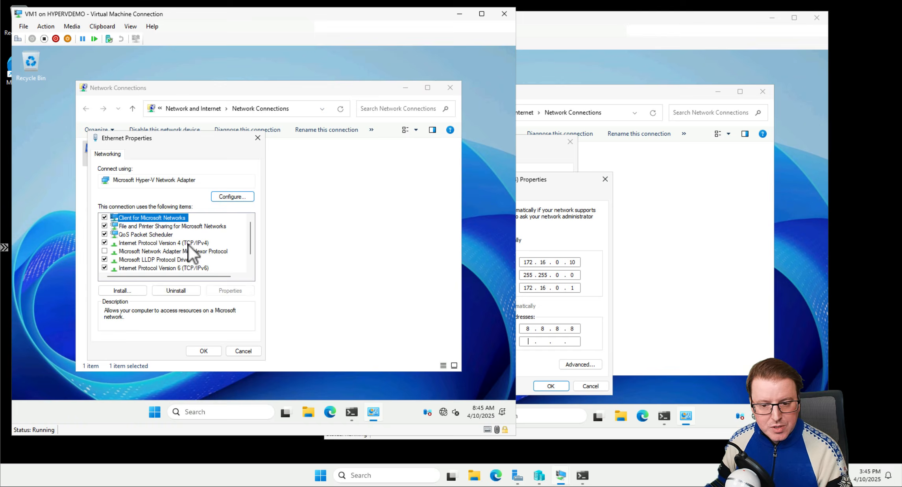
In VM1's IPv4 properties, assign the static IP address 172.16.0.11 with subnet mask 255.255.0.0
click(188, 244)
click(237, 292)
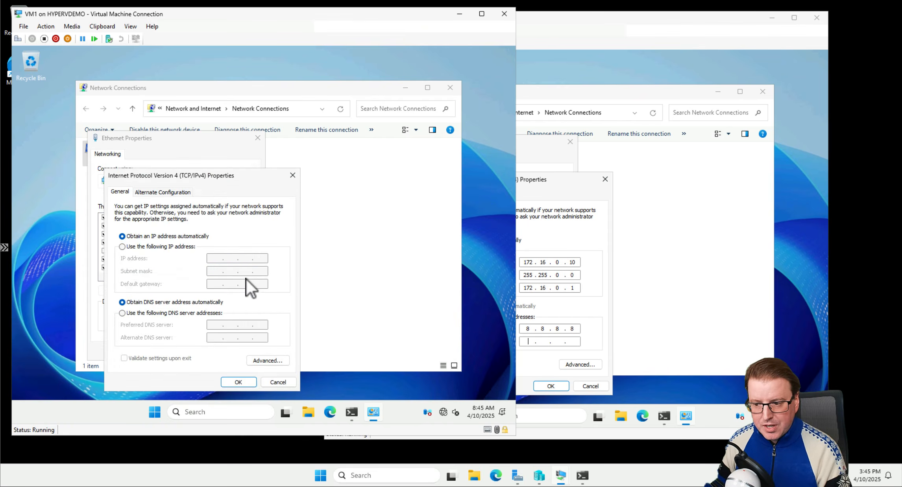
click(150, 248)
click(225, 259)
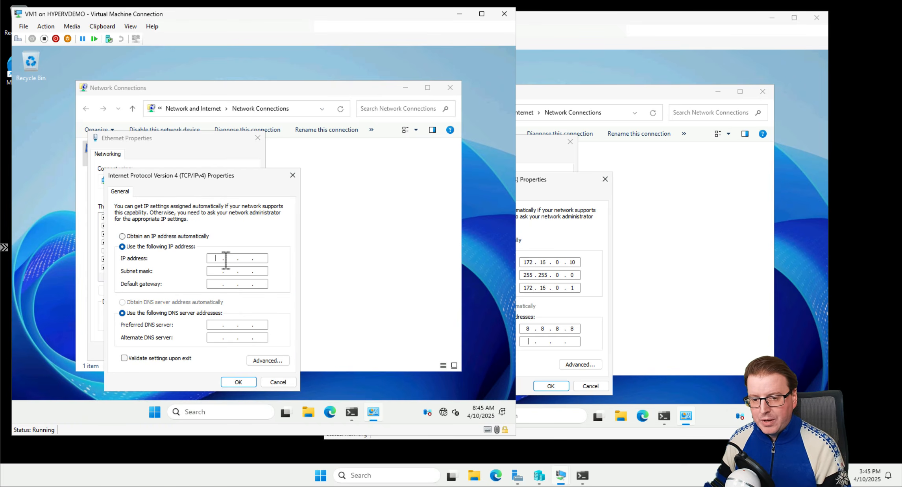
text(172 . 16 . 0 )
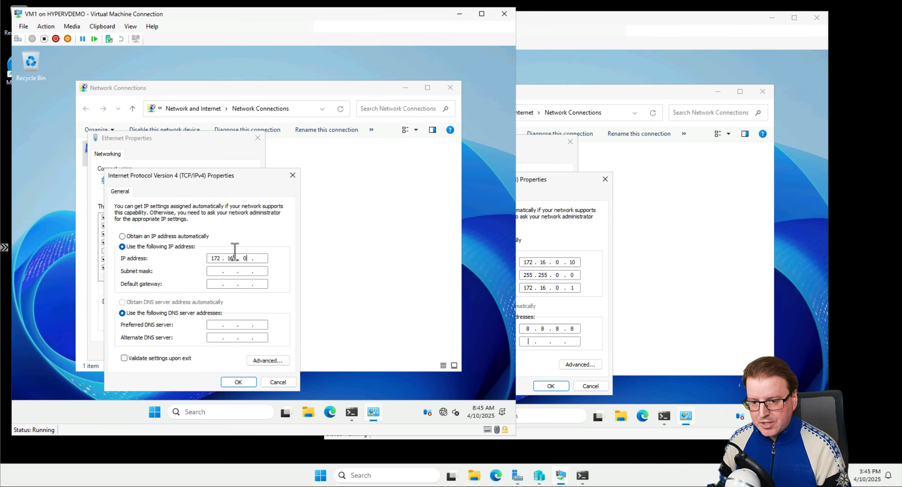
text(. 11)
key(Tab)
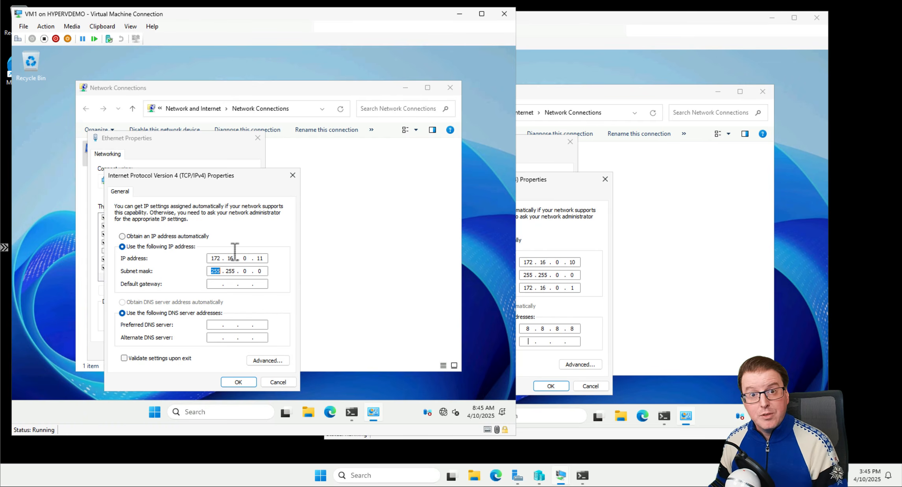
Set VM1's default gateway to 172.16.0.1 and its preferred DNS server to 8.8.8.8, and accept the IPv4 settings
key(Tab)
text(17)
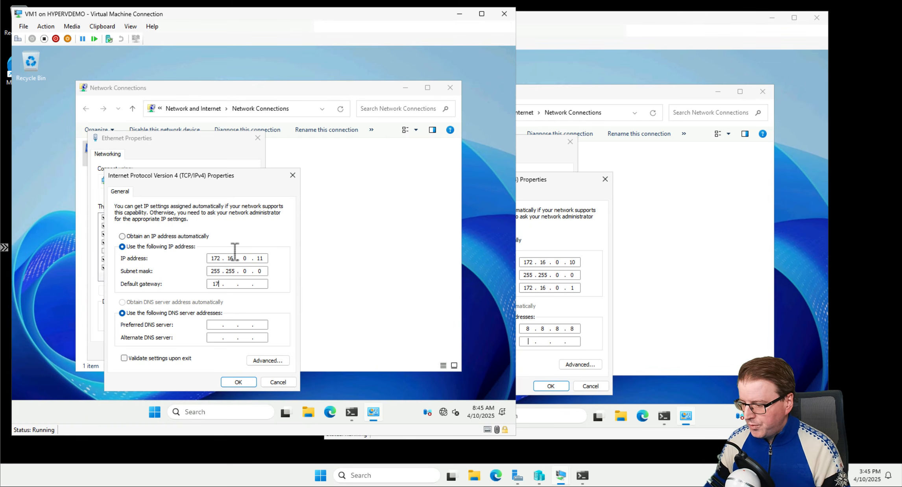
text(2 . 16 . 0 . 1)
key(Tab)
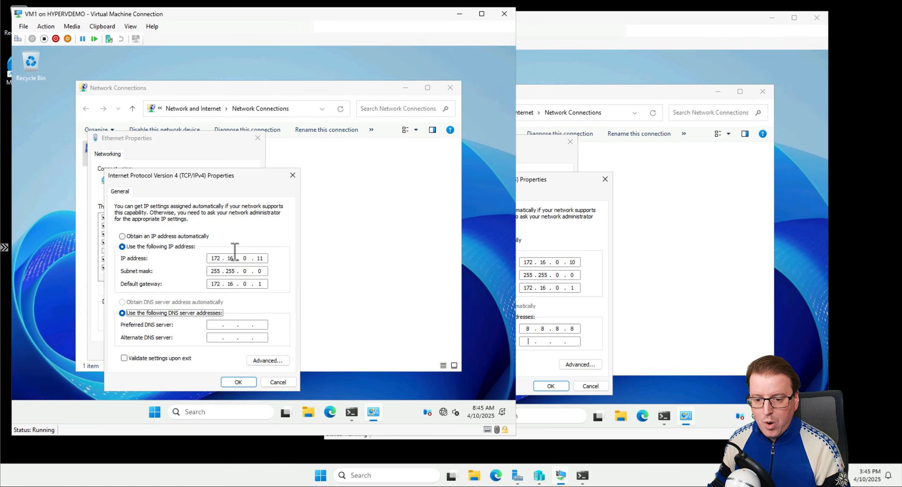
key(Tab)
text(8 . 8 . 8 .)
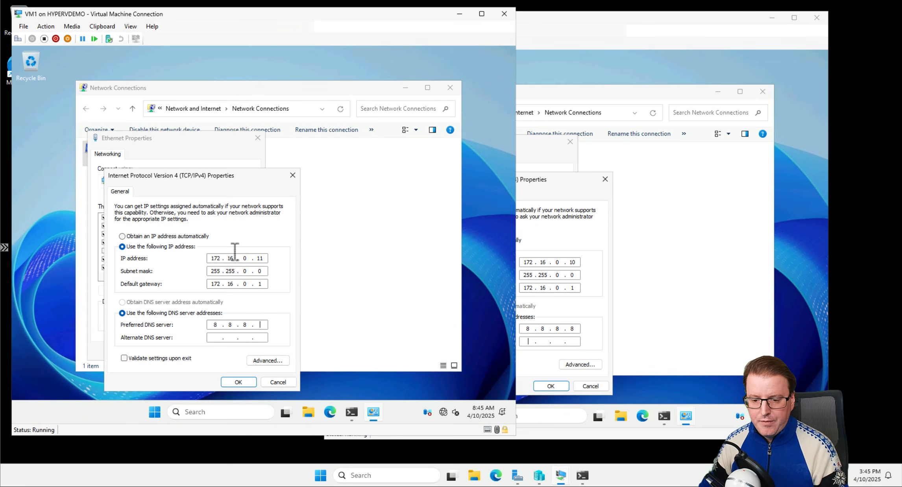
click(240, 382)
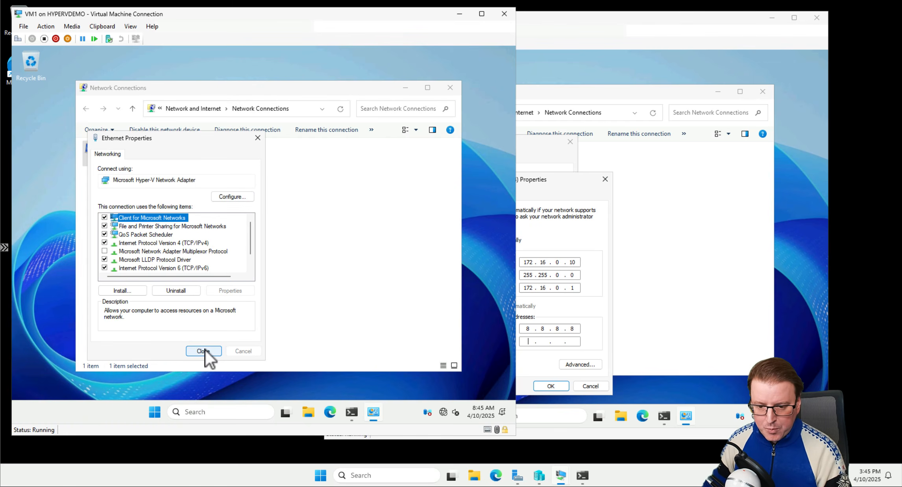
Accept VM2's IPv4 settings and close the Ethernet properties in both VMs, leaving both virtual machine windows minimized
click(550, 386)
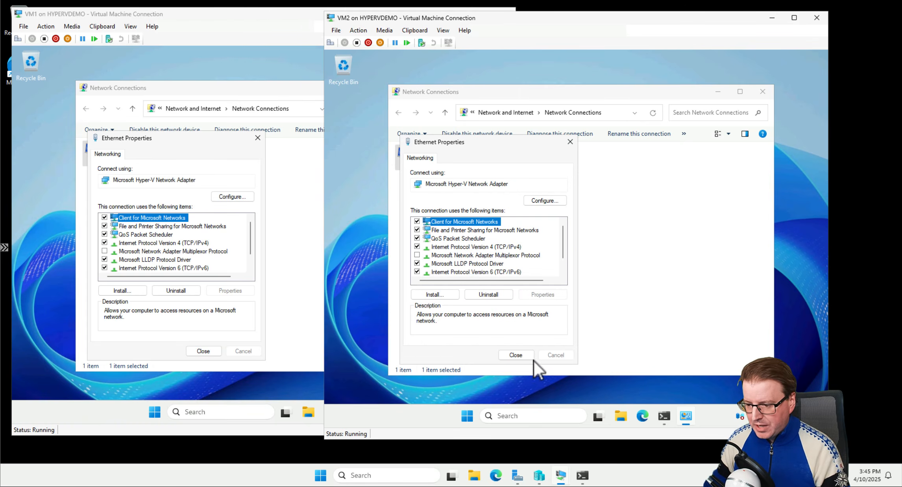
click(510, 354)
click(205, 350)
click(528, 266)
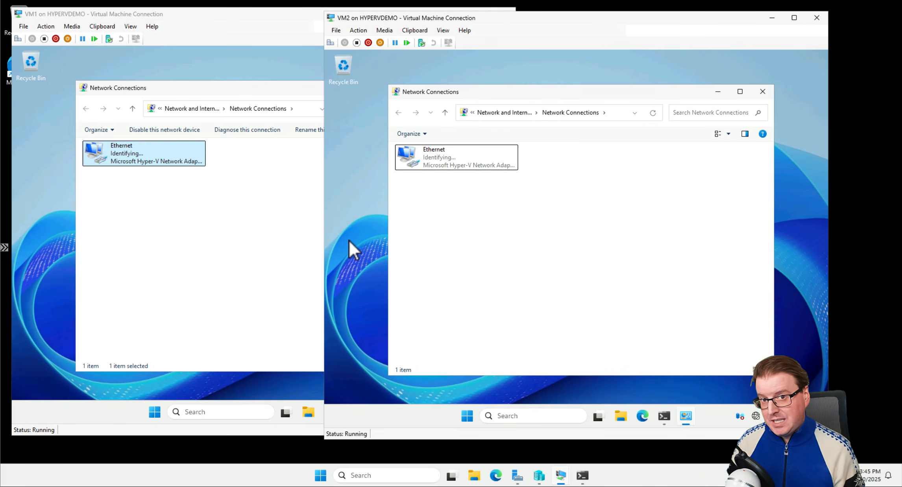
click(771, 17)
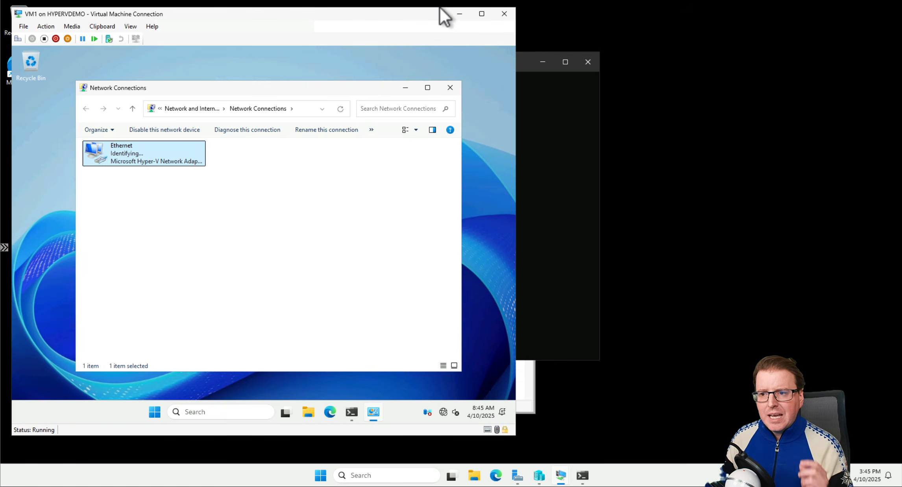
click(458, 15)
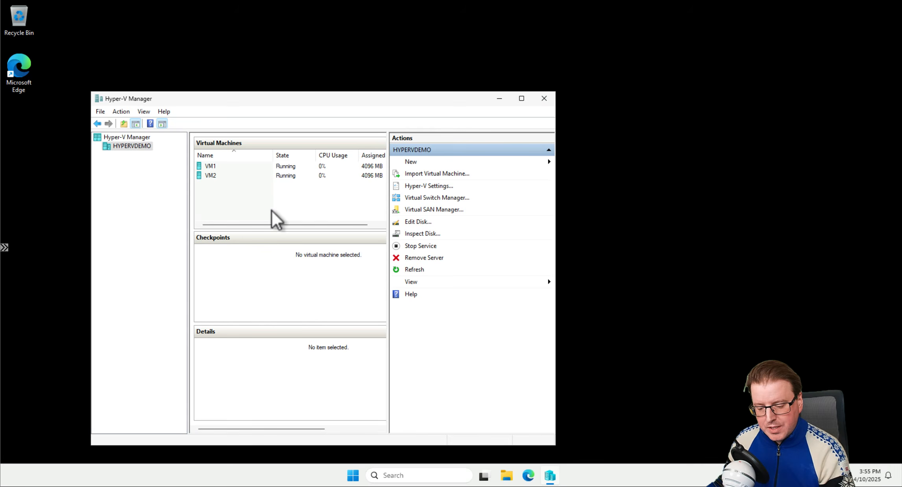
drag(239, 171, 235, 149)
drag(245, 189, 560, 195)
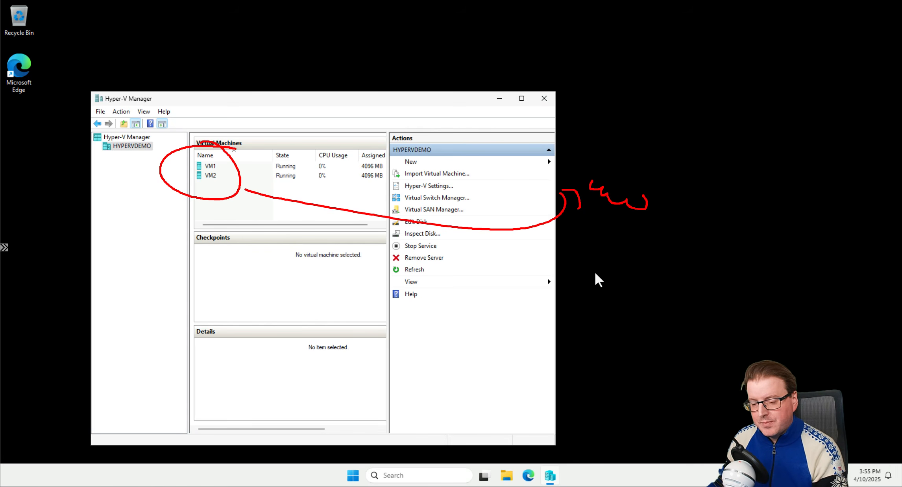
click(528, 475)
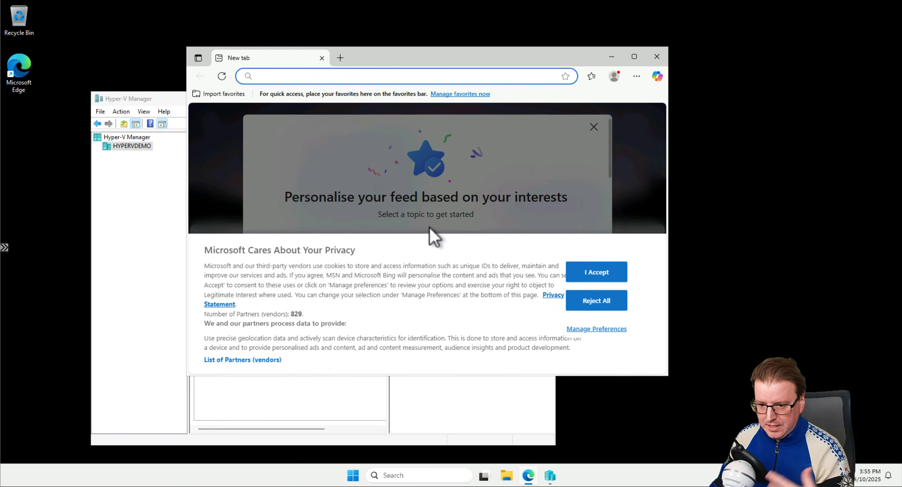
click(611, 58)
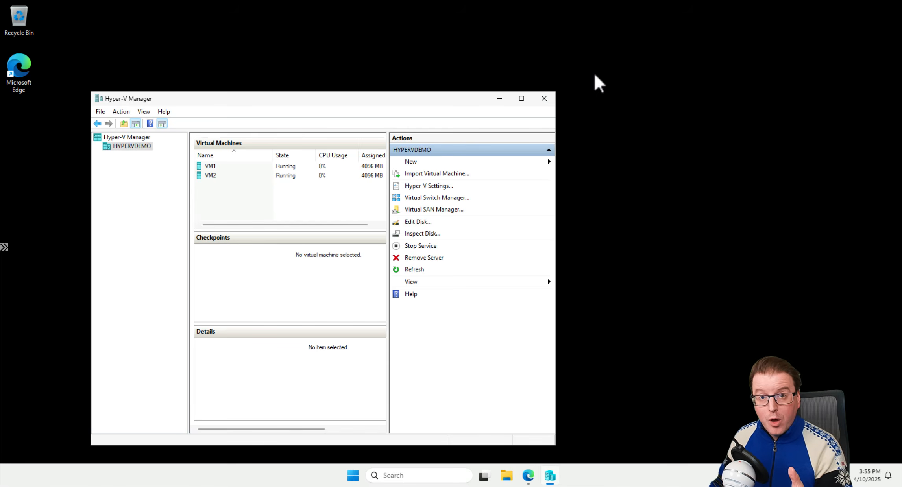
Open Windows PowerShell as administrator on the Hyper-V host and move its window aside
click(402, 474)
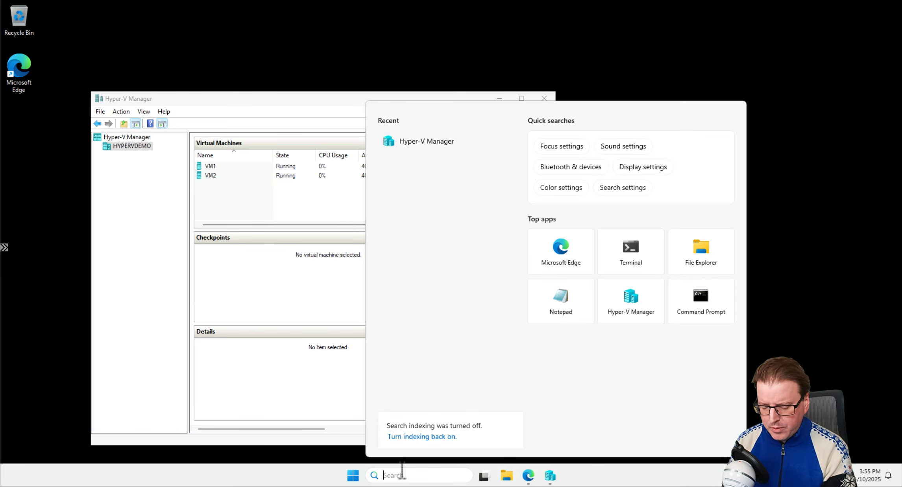
text(power)
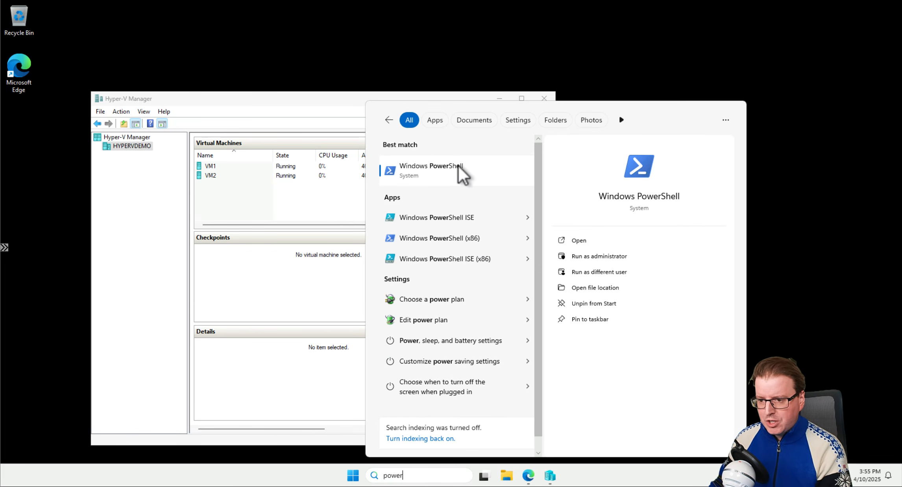
right_click(461, 173)
click(492, 176)
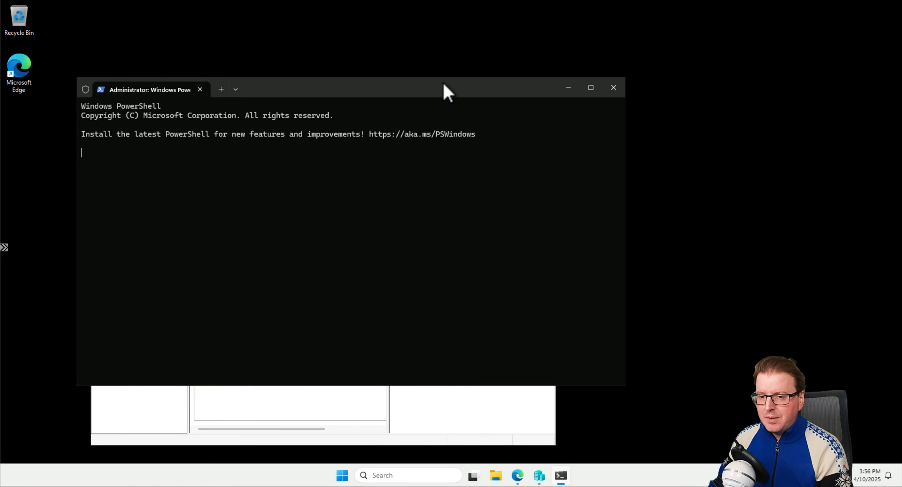
drag(442, 82, 544, 91)
click(175, 197)
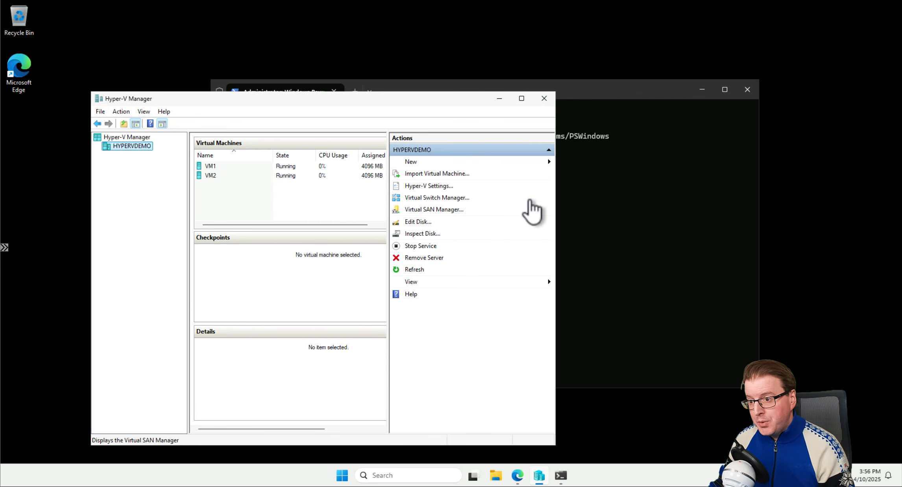
click(607, 185)
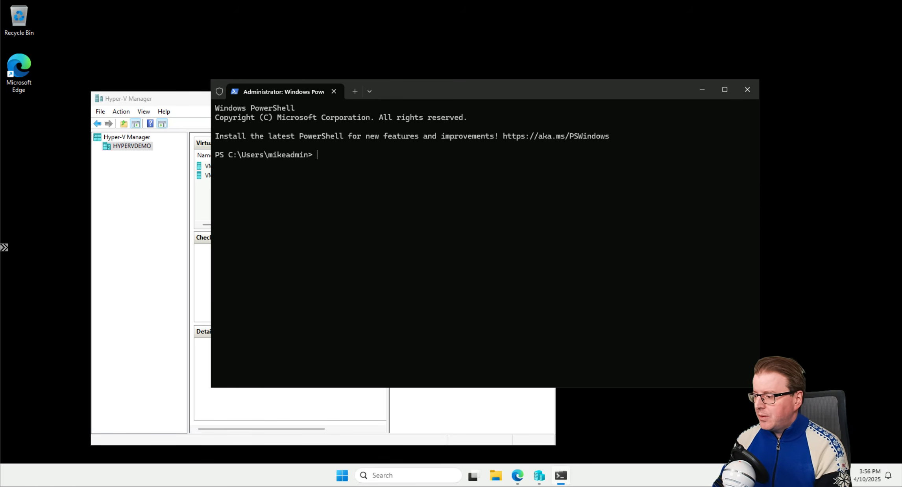
List the host's network adapters with Get-NetAdapter and check the interface index of the vEthernet (Internal) adapter
text(get)
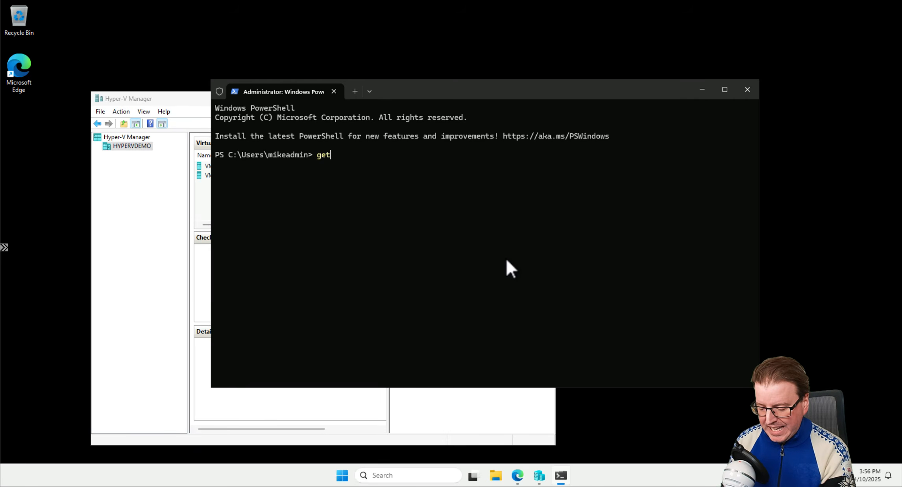
text(-netad)
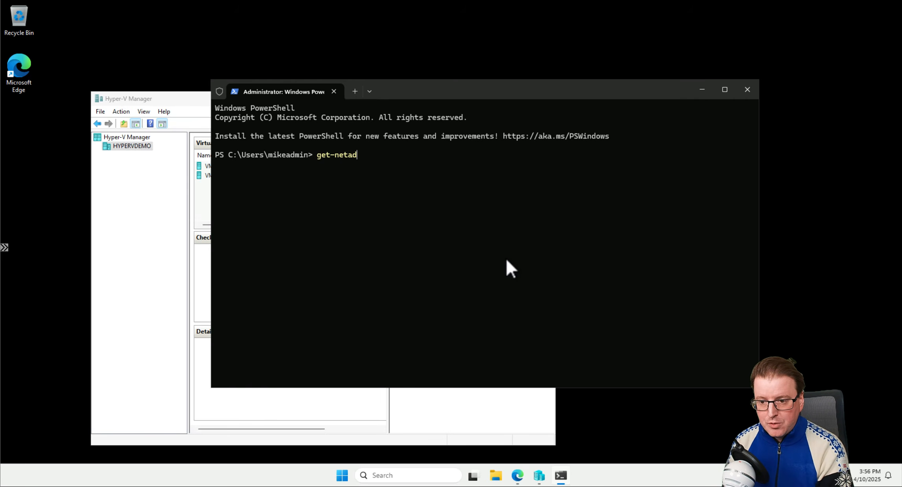
key(Tab)
key(Return)
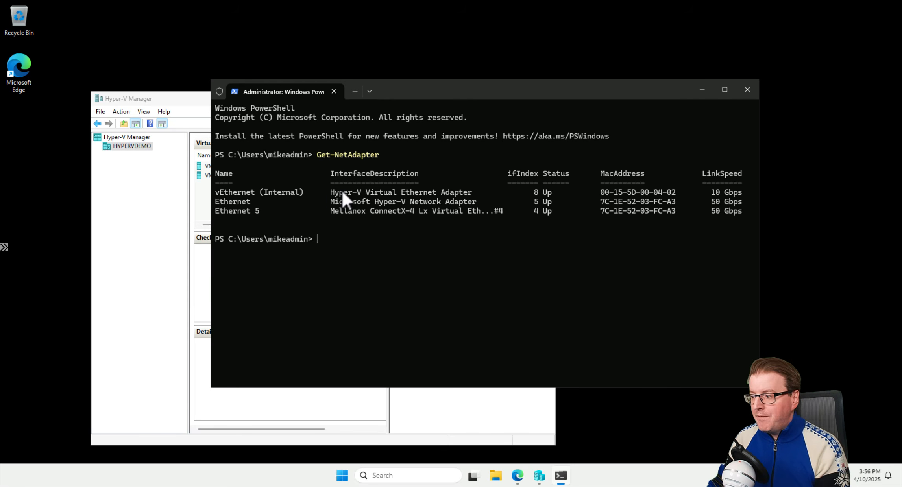
drag(337, 193, 466, 199)
double_click(280, 192)
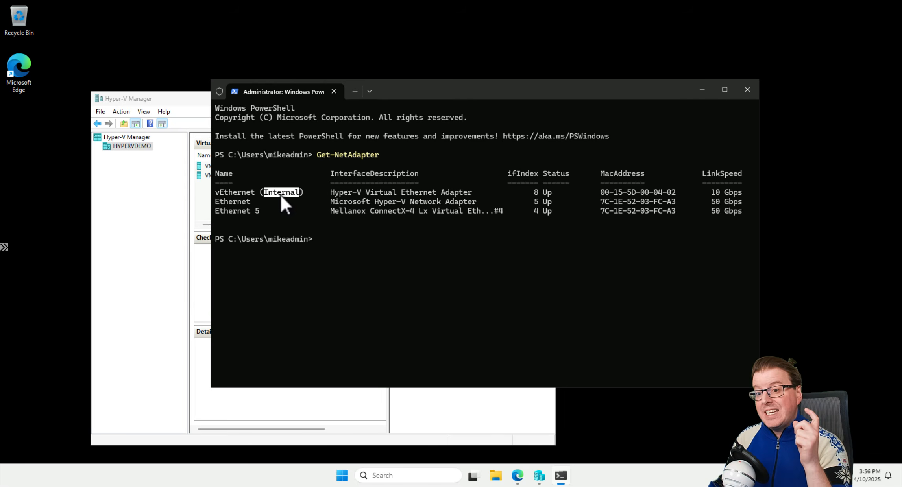
double_click(533, 194)
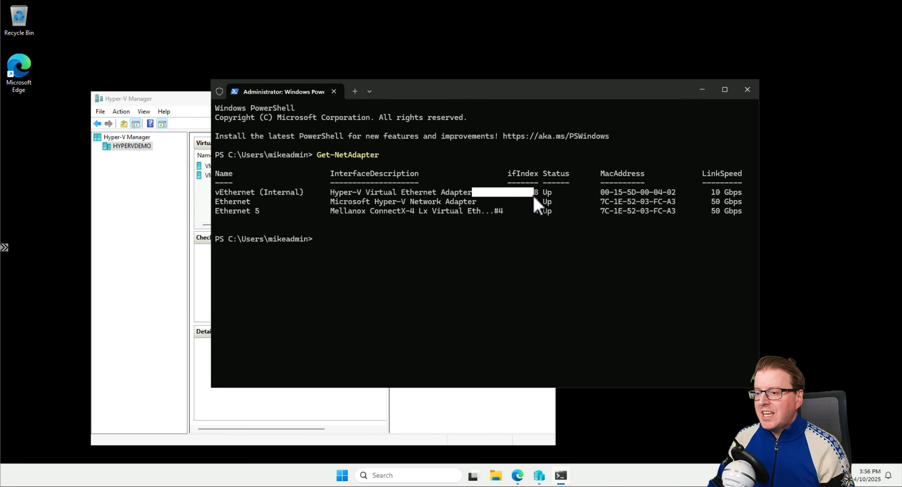
click(536, 194)
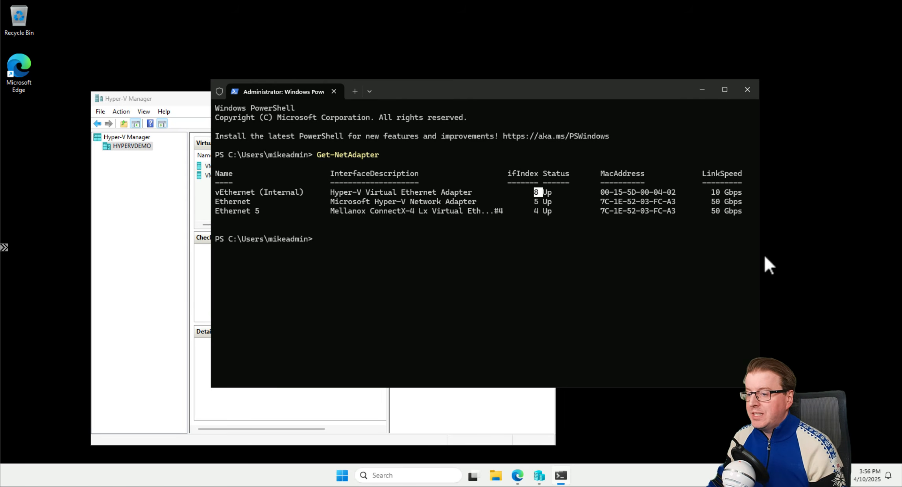
Compose a New-NetIPAddress command in the host's PowerShell with the IP address 172.16.0.1
click(582, 272)
text(new-)
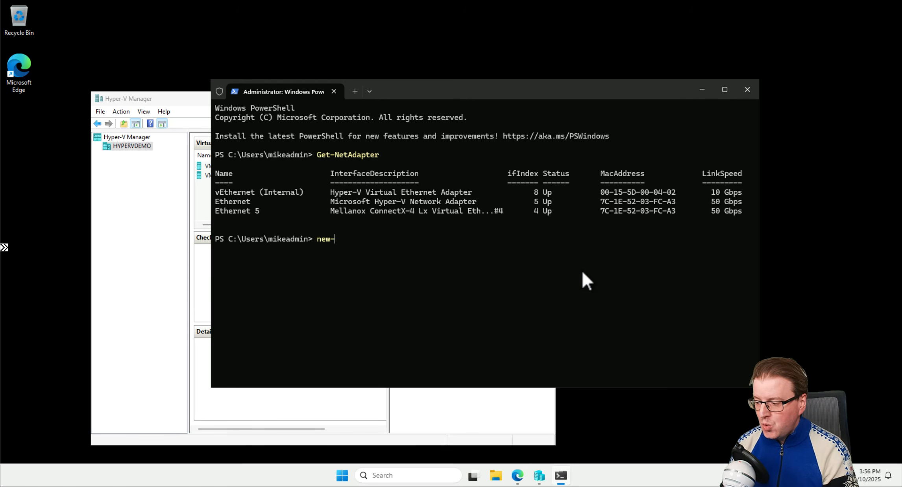
text(netip)
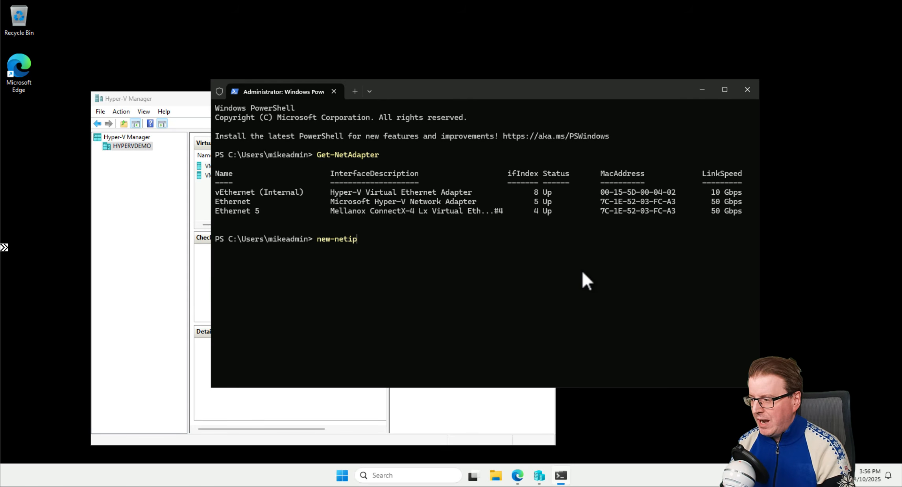
text(addre)
key(Tab)
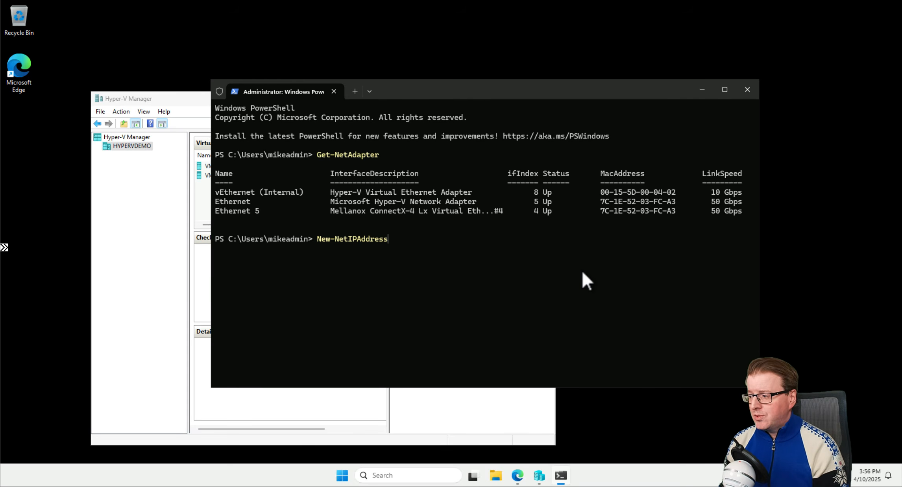
text(-Ip)
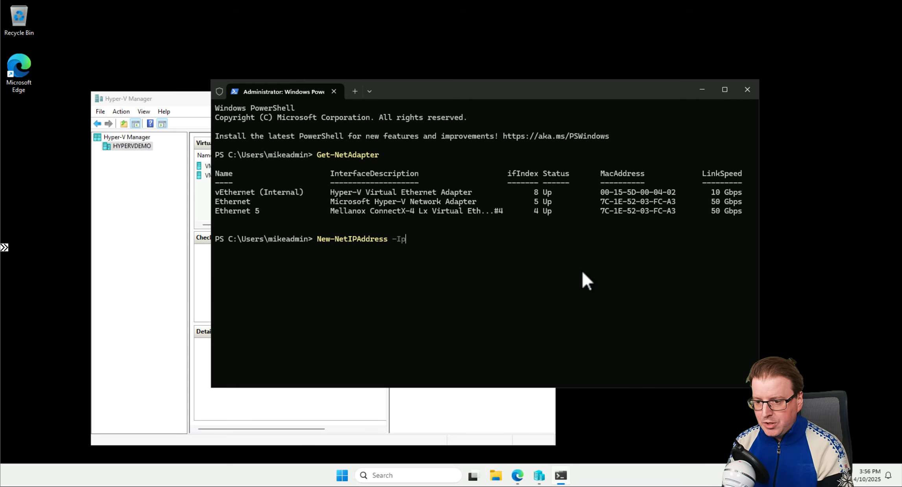
key(Tab)
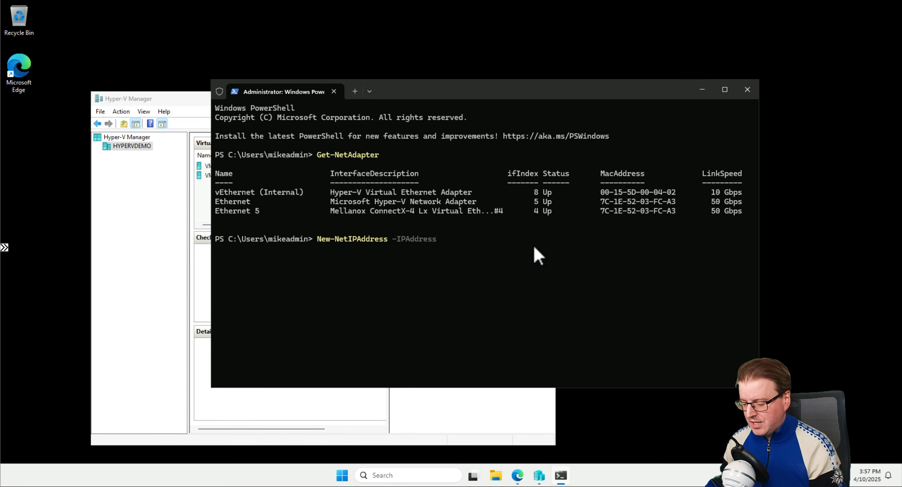
text(172.16)
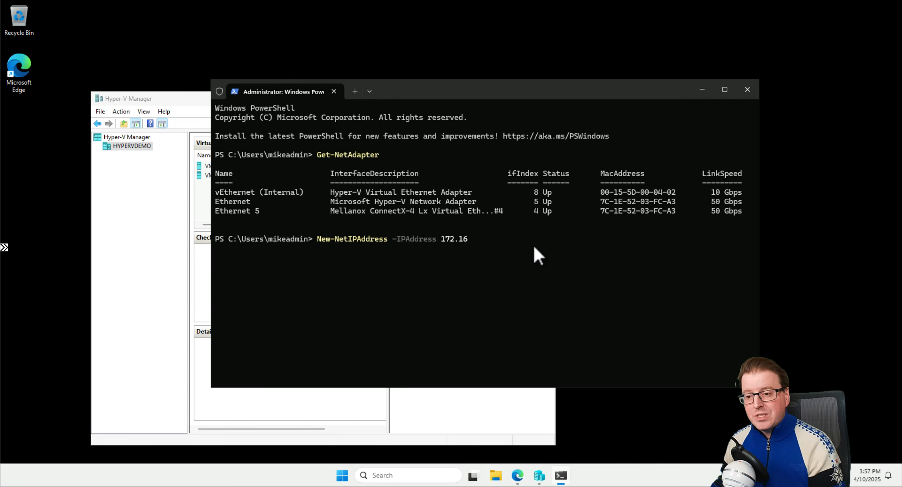
text(.0)
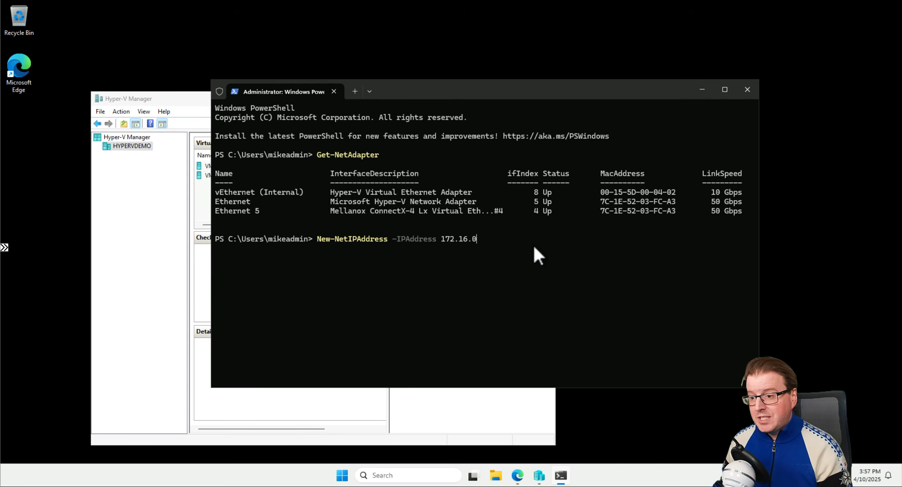
text(.)
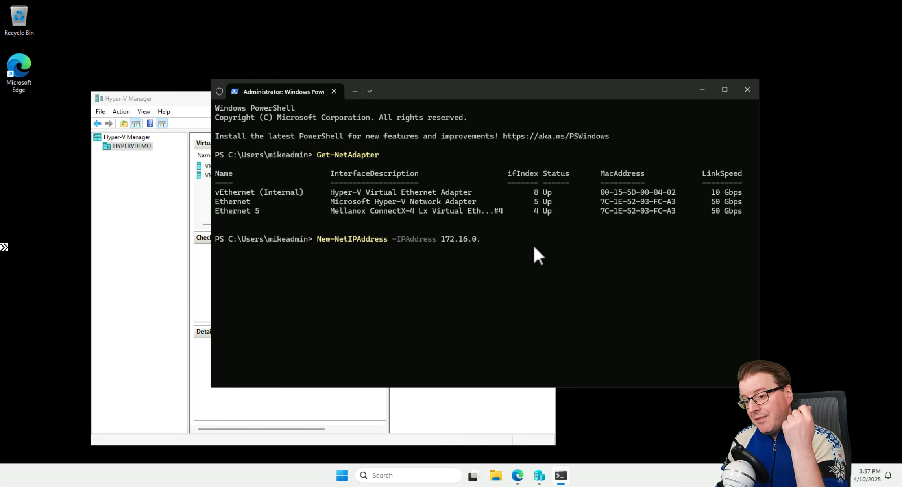
text(1)
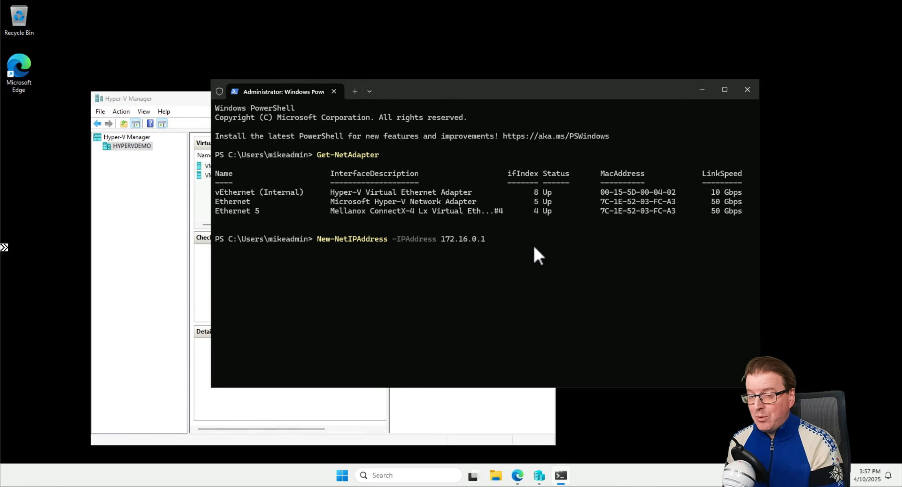
Complete the New-NetIPAddress command with prefix length 16 and interface index 8, and run it
text(-)
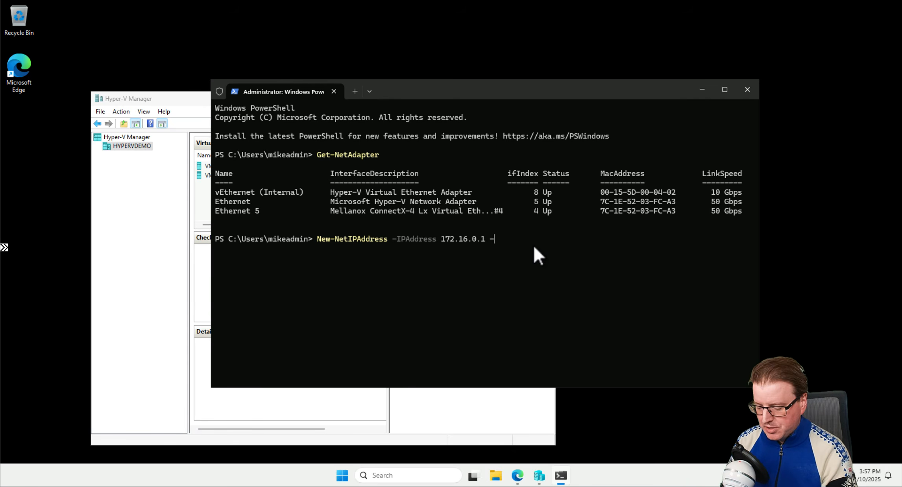
text(PrefixLength 16)
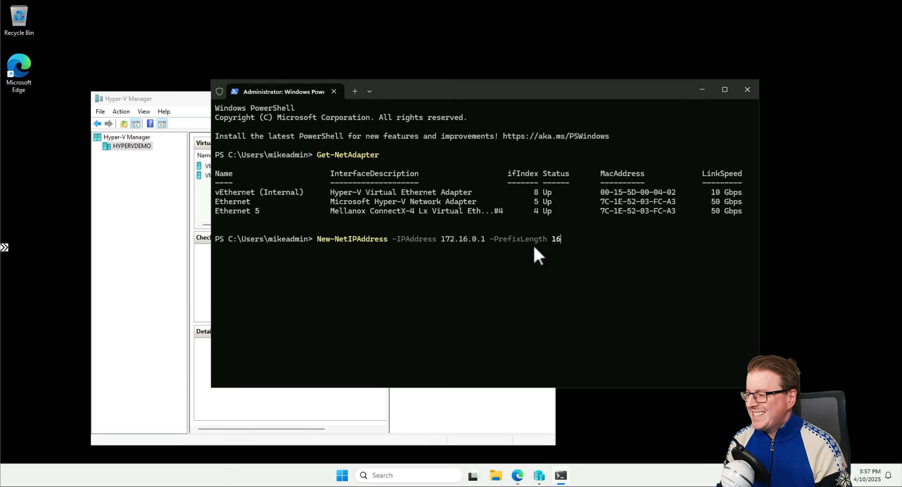
text(-in)
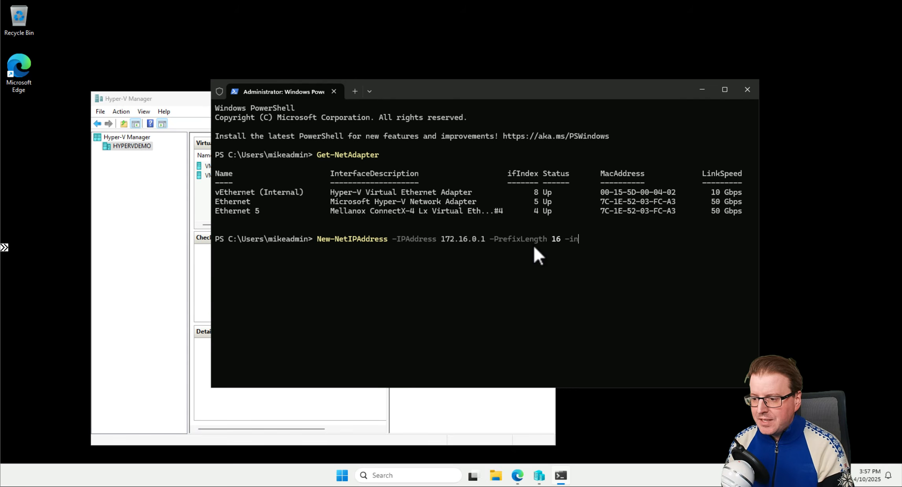
key(Tab)
key(Tab)
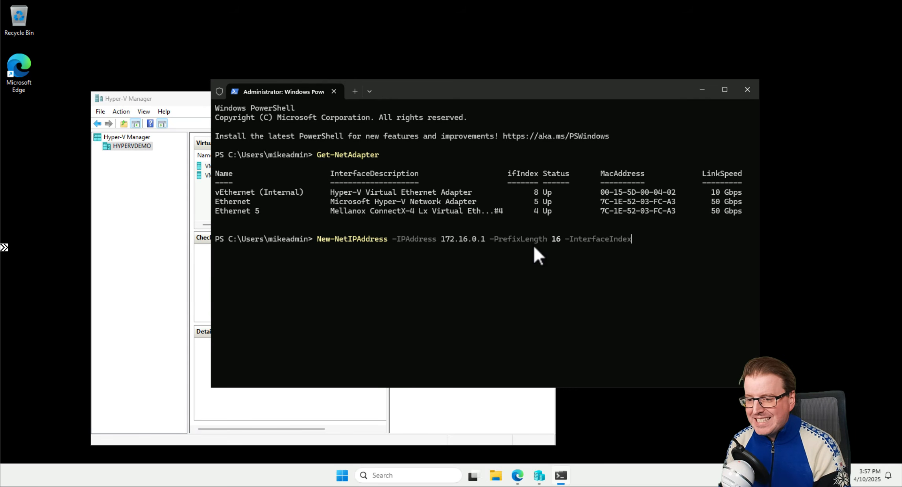
text(8)
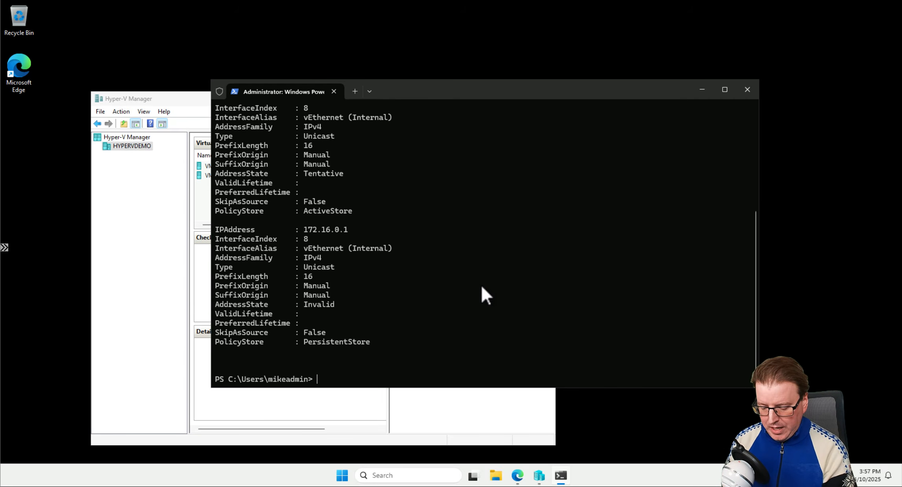
Compose a New-NetNat command in the host's PowerShell with the name Nat
text(new-netnat)
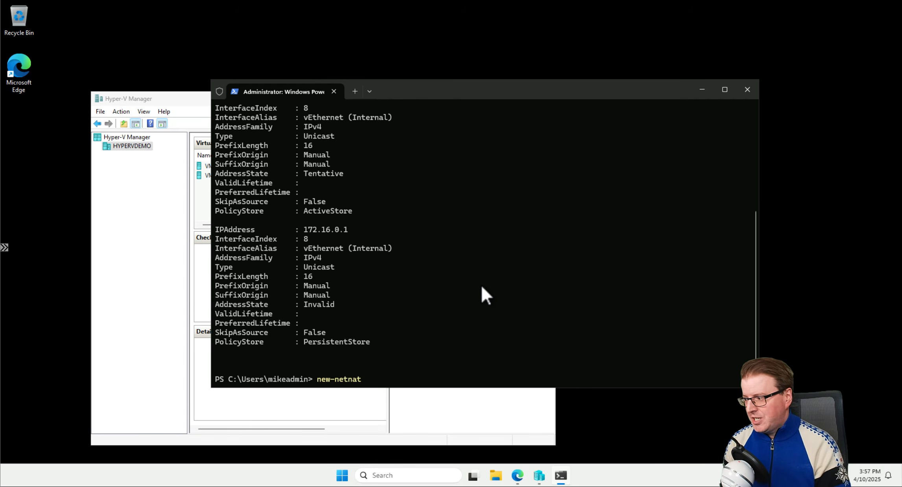
text( na)
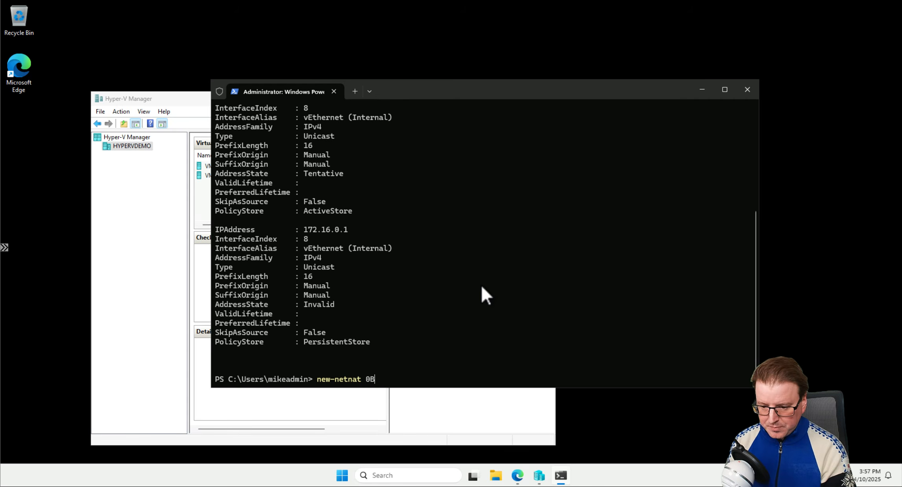
key(BackSpace)
key(BackSpace)
text(-Name)
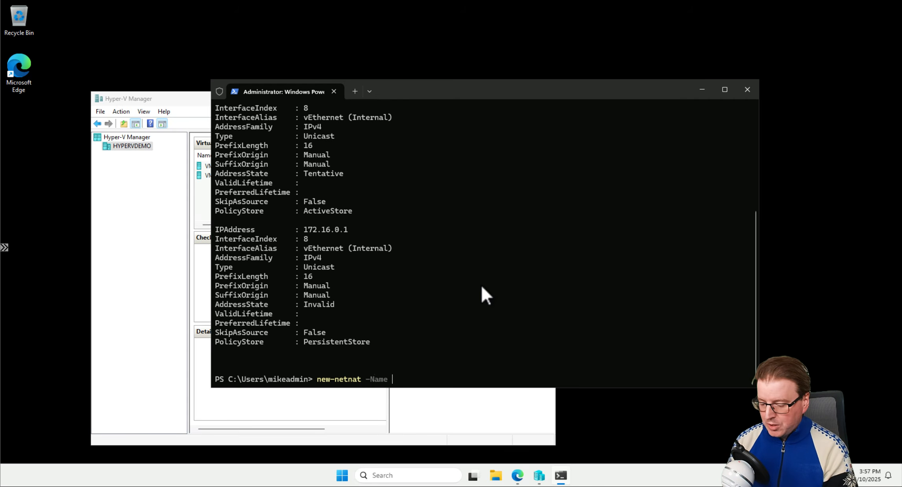
text( Nat)
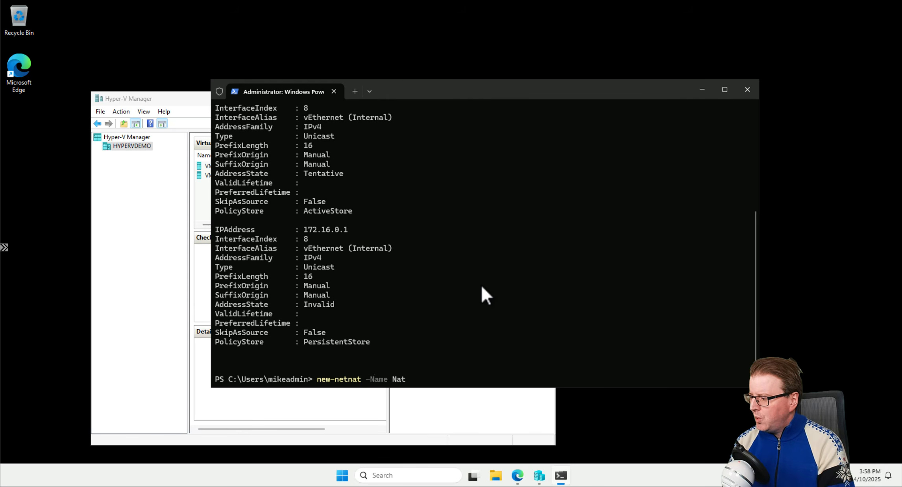
Add the InternalIPInterfaceAddressPrefix parameter with 172.16.0.0/16 to the New-NetNat command and run it to create the NAT network
text( 0)
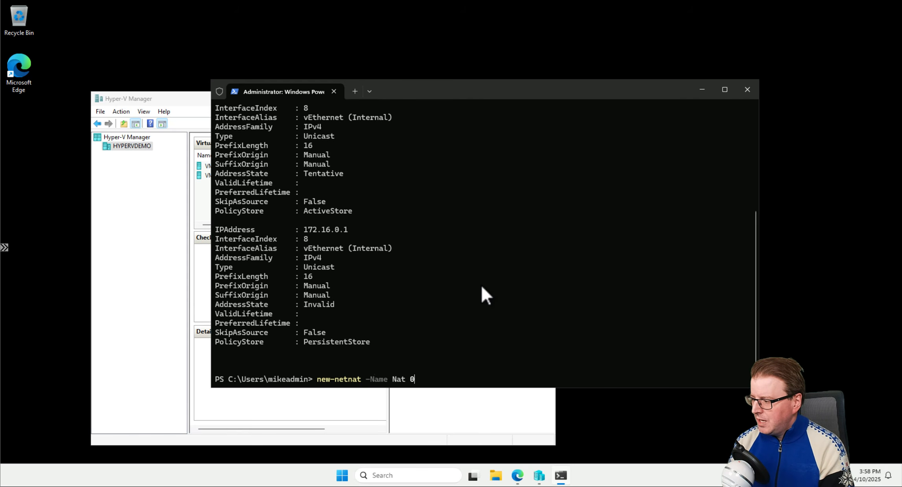
text(in)
key(BackSpace)
key(BackSpace)
key(BackSpace)
text(-)
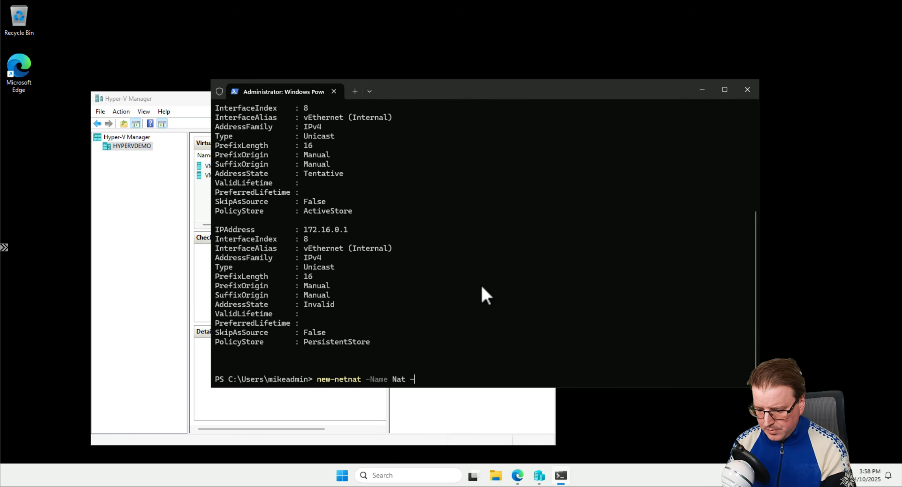
text(intern)
key(Tab)
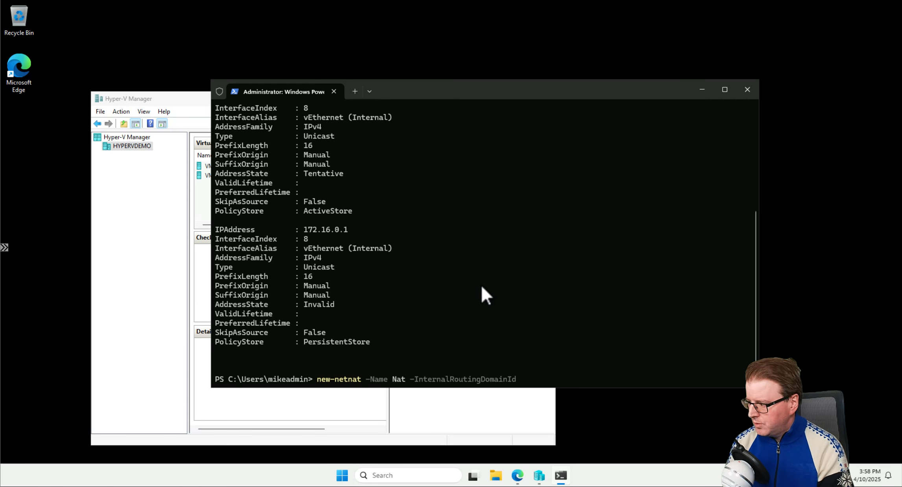
key(Tab)
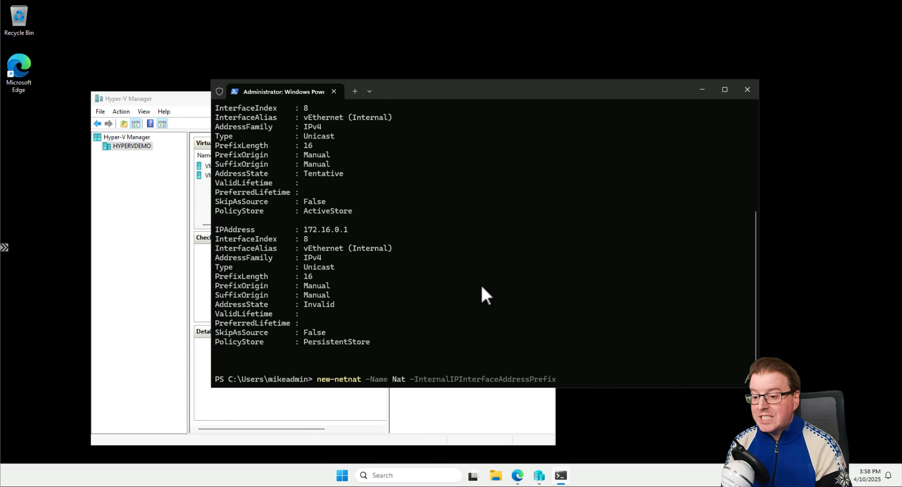
key(Tab)
key(Tab)
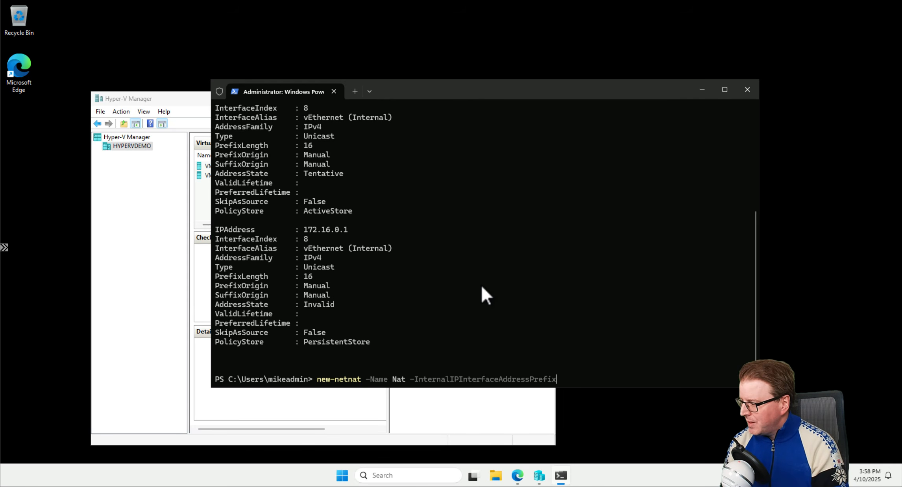
text(172.1)
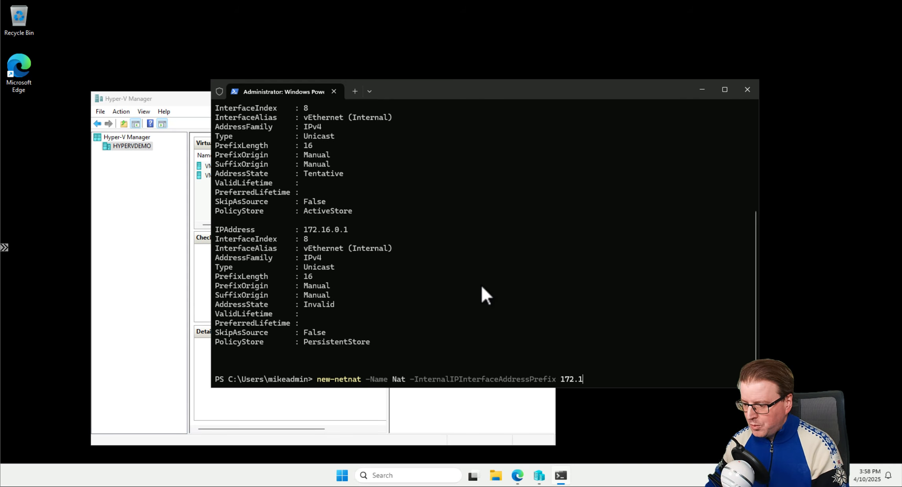
text(6.0.0)
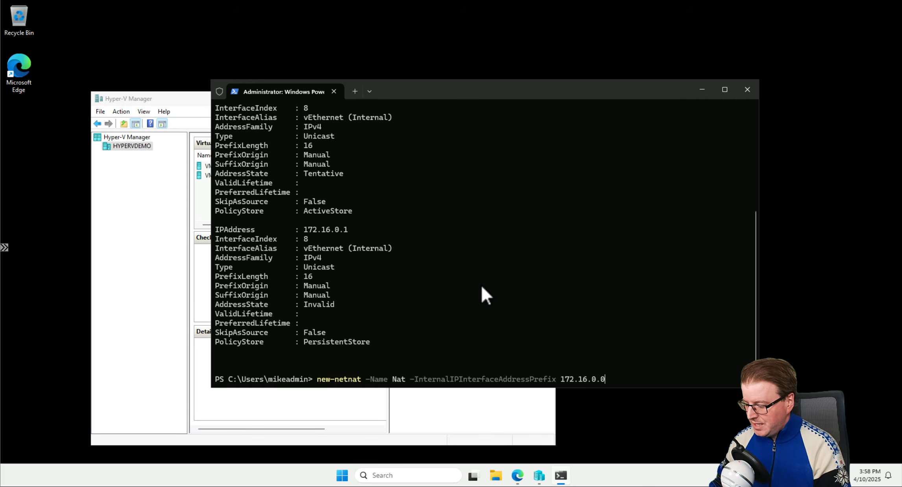
text(/16)
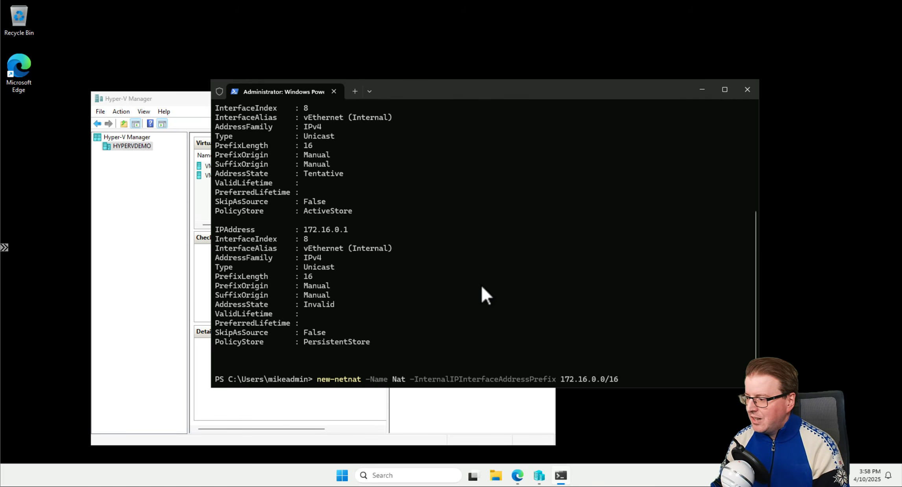
key(Return)
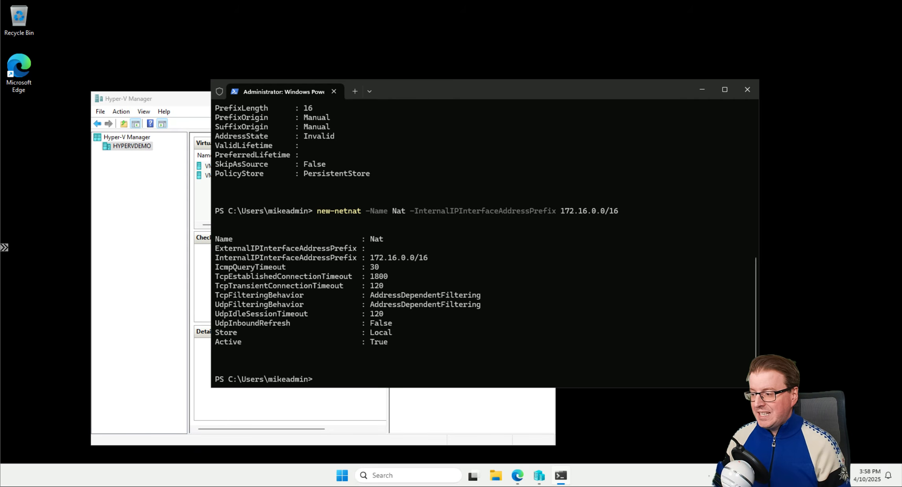
Connect to VM1 from Hyper-V Manager and sign in as Administrator with the account password, cancelling the Shutdown Event Tracker
click(156, 254)
click(238, 165)
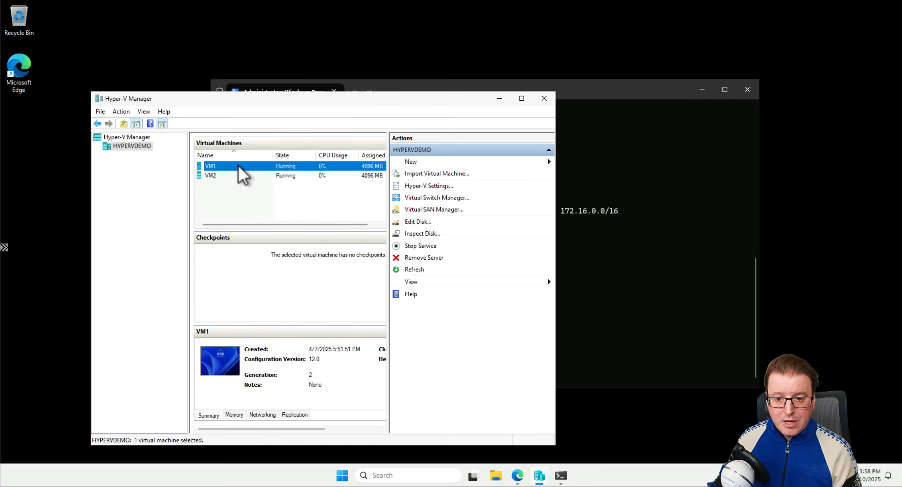
right_click(238, 166)
click(260, 173)
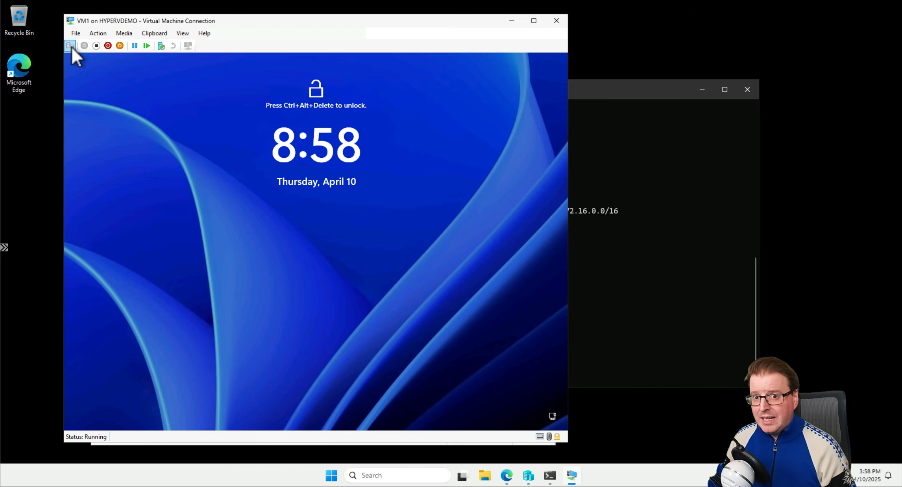
click(71, 45)
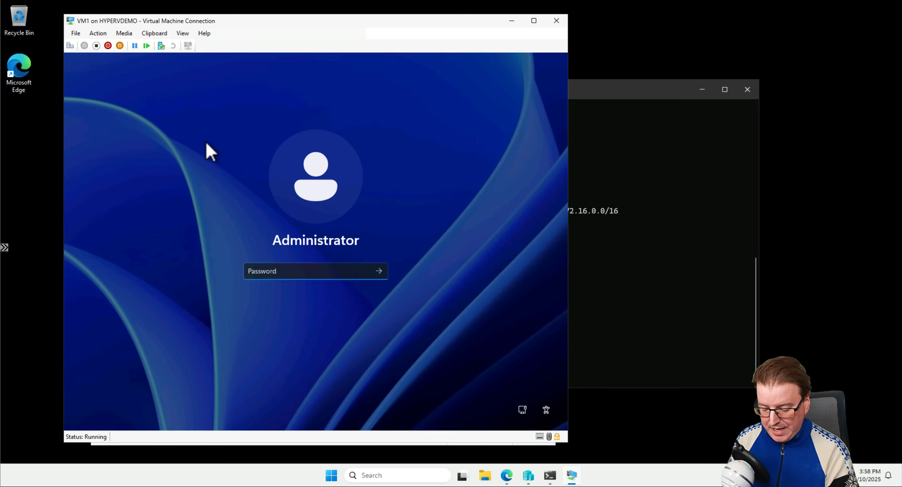
text(********)
key(Return)
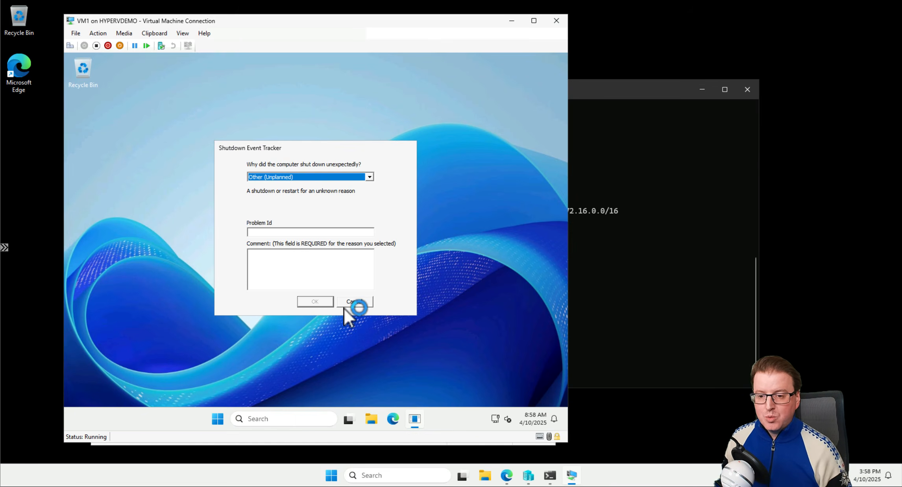
click(354, 303)
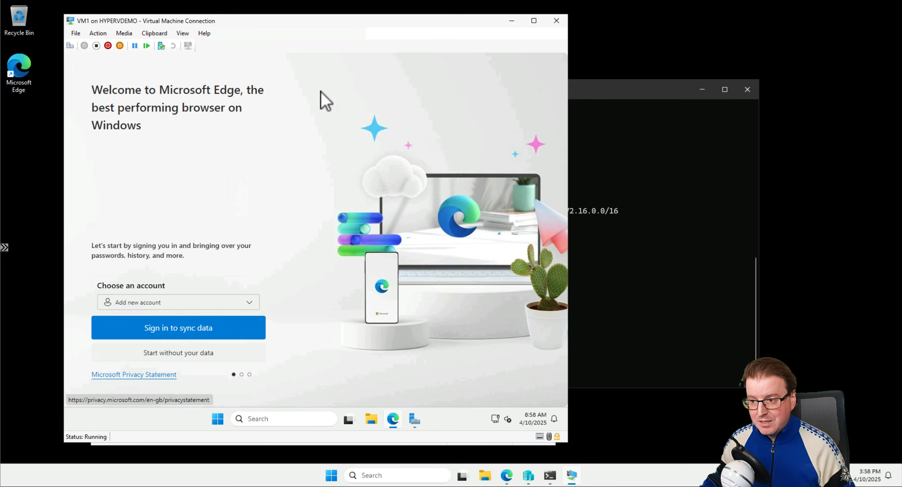
Open Microsoft Edge in VM1, complete its first-run setup without signing in or importing data, and show the Welcome to Microsoft Edge page
click(186, 354)
click(159, 358)
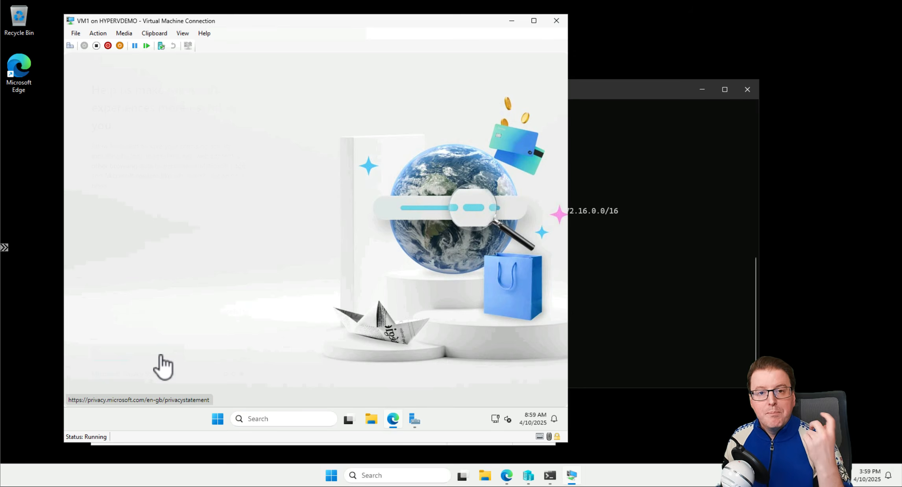
click(154, 354)
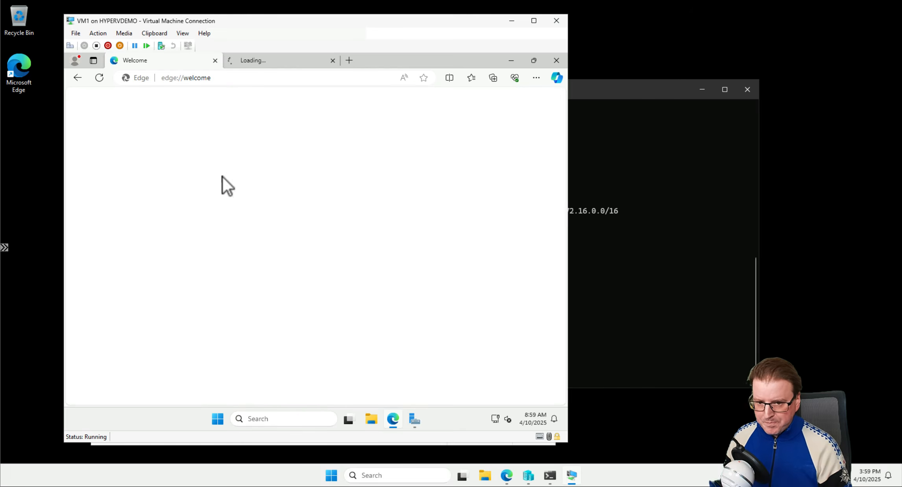
click(281, 58)
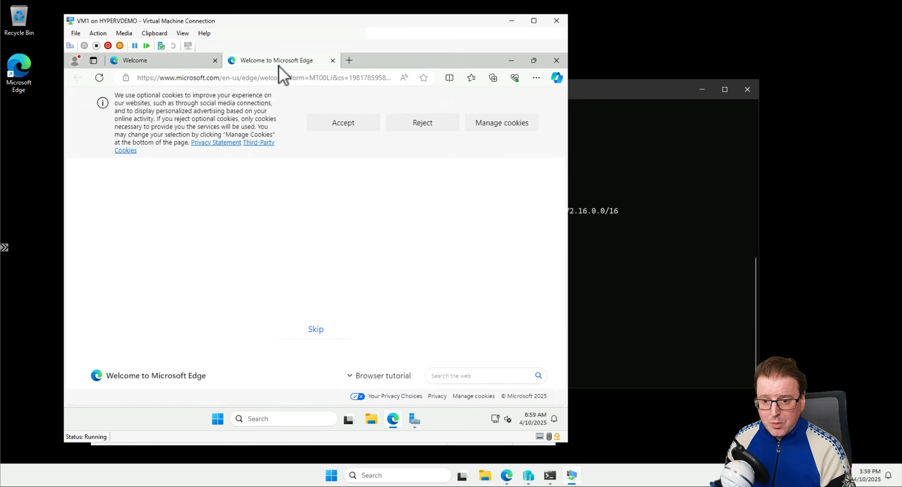
Browse to google.com in VM1's Edge to test the internet connection
click(269, 78)
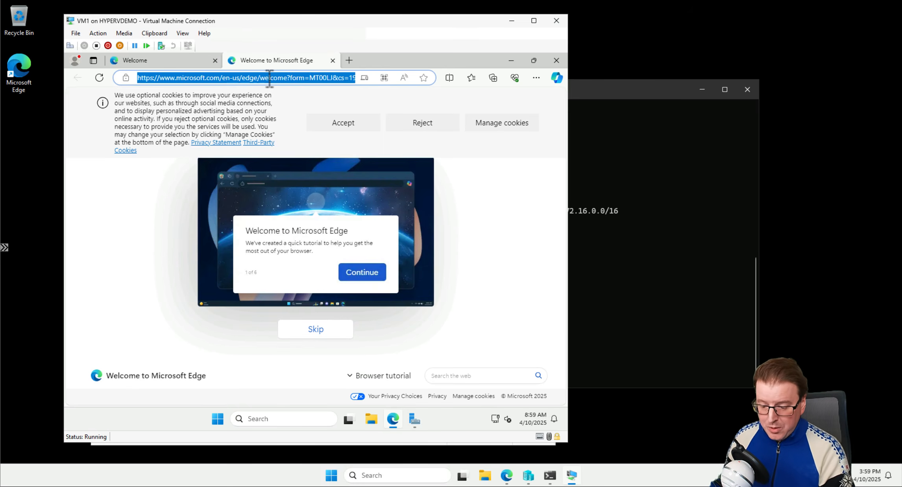
text(google.com)
key(Return)
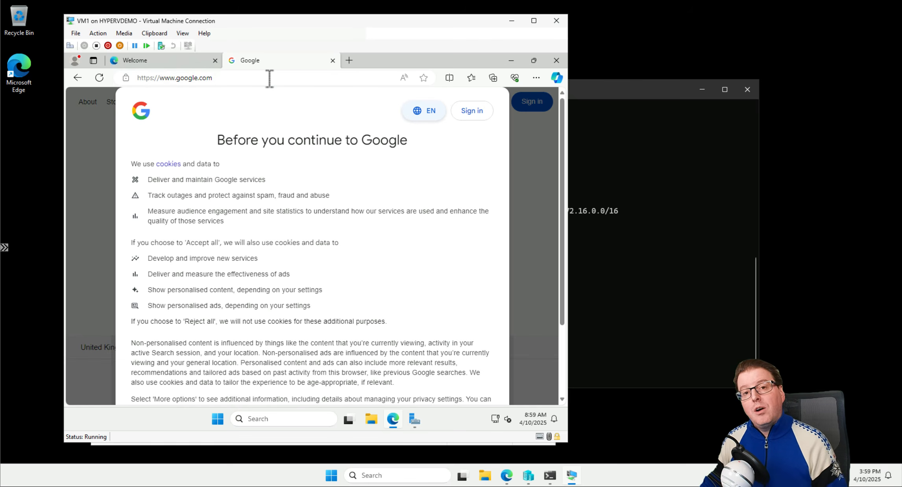
Open a Command Prompt in VM1 and run ipconfig to check its network configuration
click(293, 419)
text(cmd)
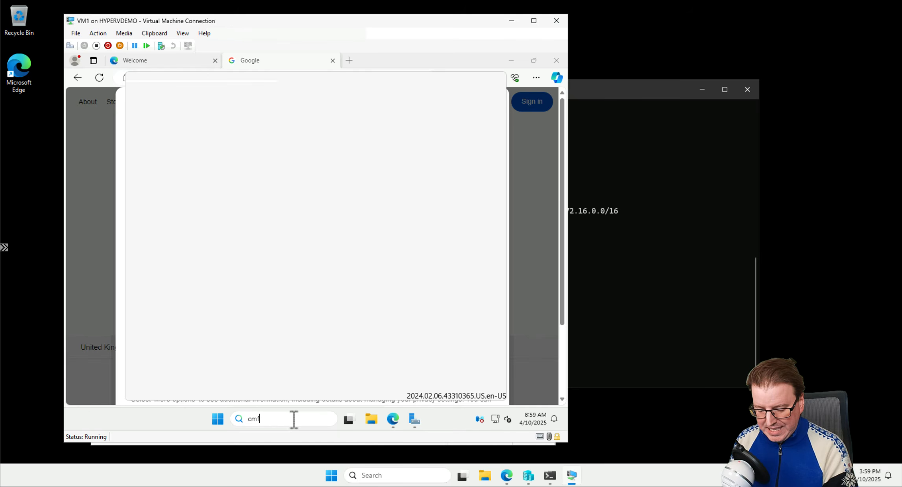
key(Return)
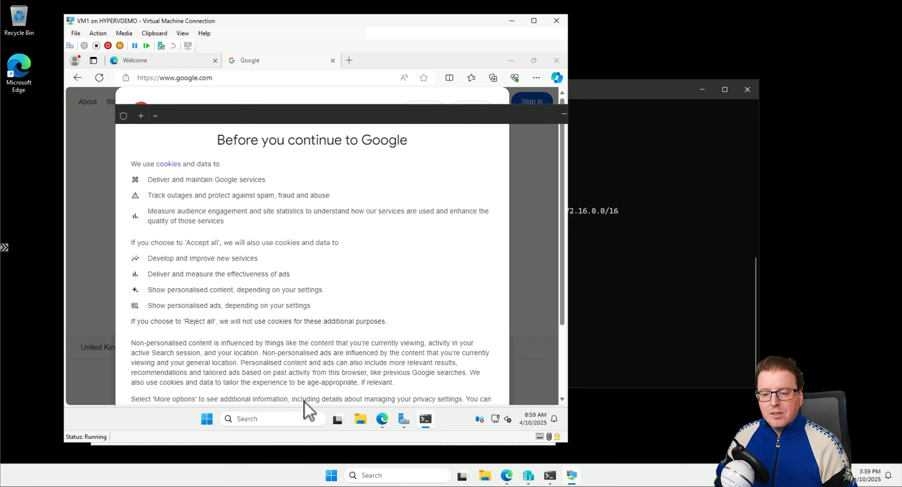
text(ipconfig)
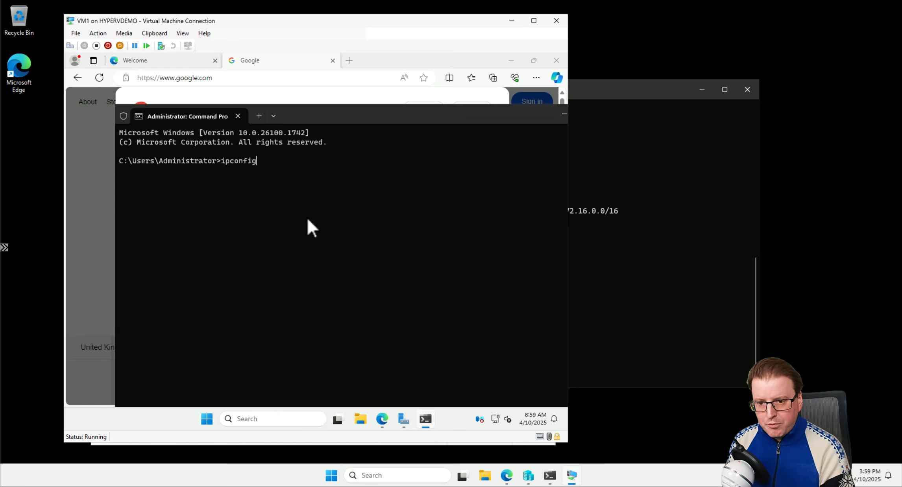
key(Return)
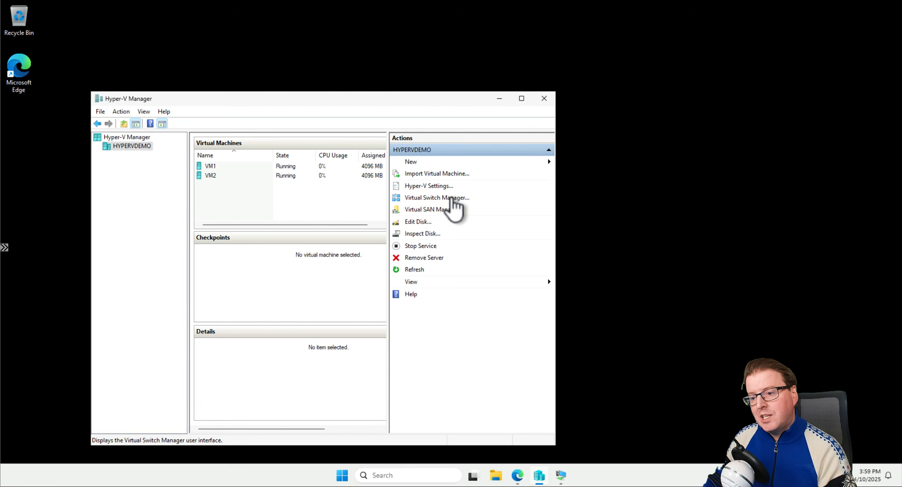
Create an external virtual switch on HYPERVDEMO using the Microsoft Hyper-V Network Adapter, accepting the possible network disruption
click(452, 198)
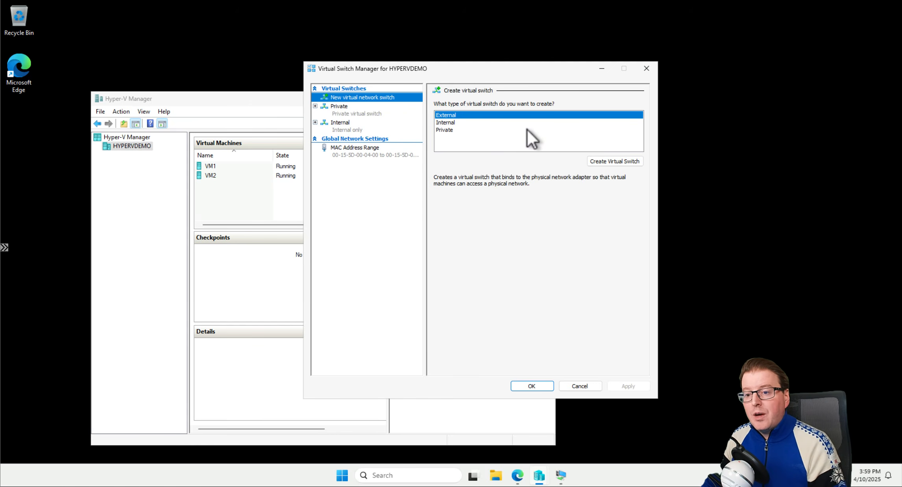
click(602, 161)
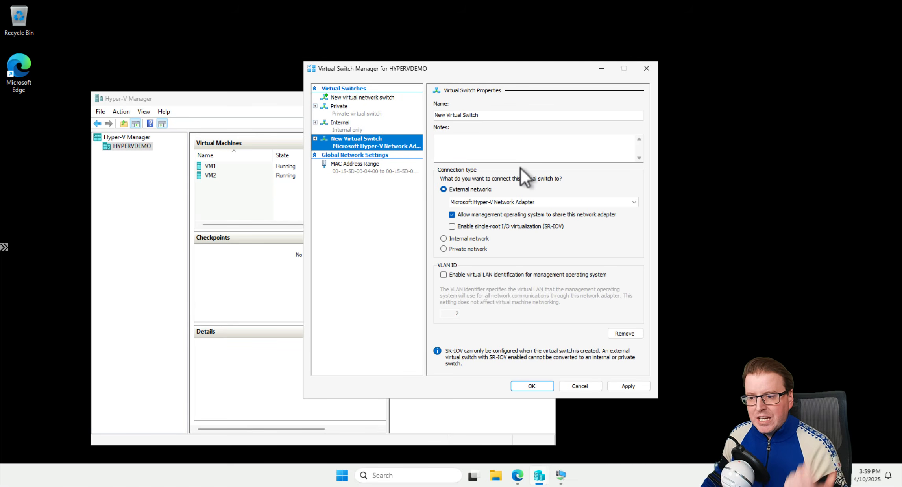
click(502, 203)
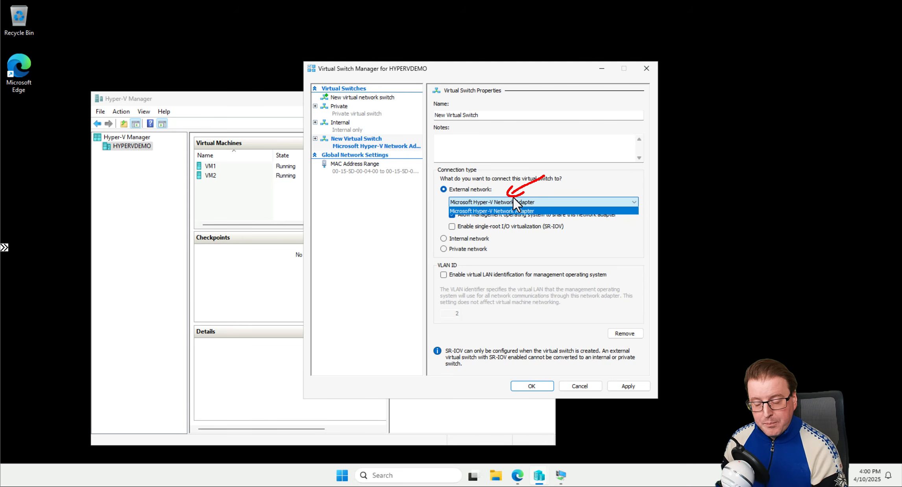
mouse_move(482, 49)
mouse_down()
mouse_move(144, 63)
mouse_move(142, 395)
mouse_move(625, 452)
mouse_move(628, 408)
mouse_up()
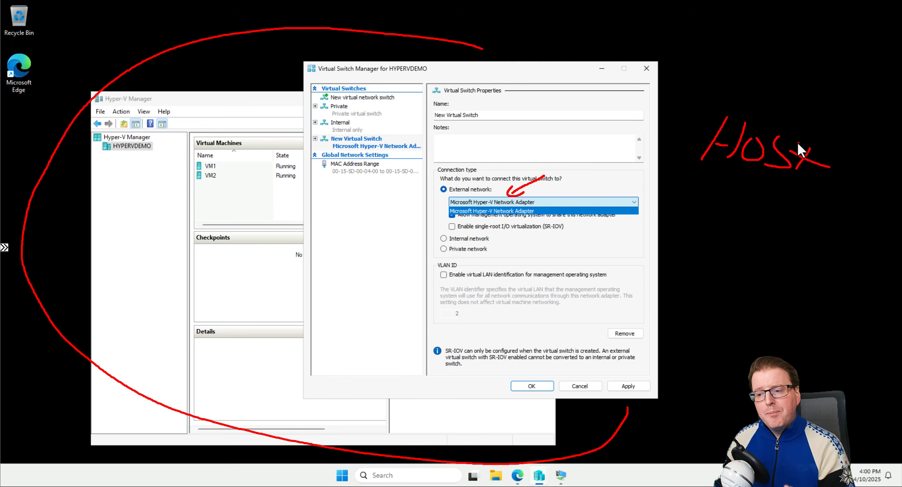
key(Escape)
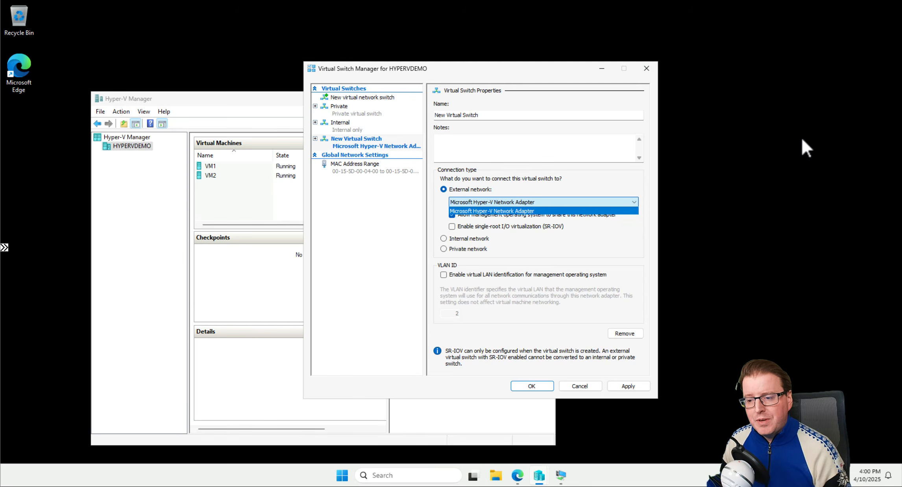
click(536, 383)
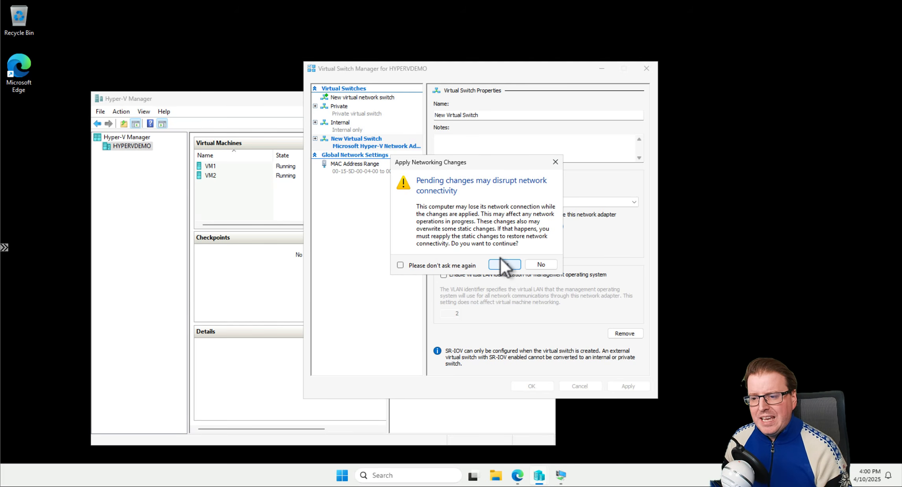
click(505, 265)
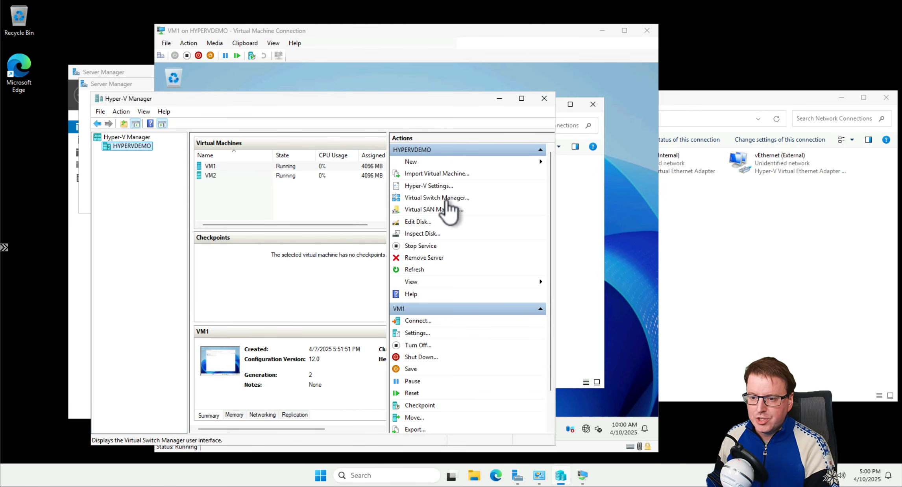
Review the External virtual switch's properties in Virtual Switch Manager and close it
click(446, 199)
click(352, 140)
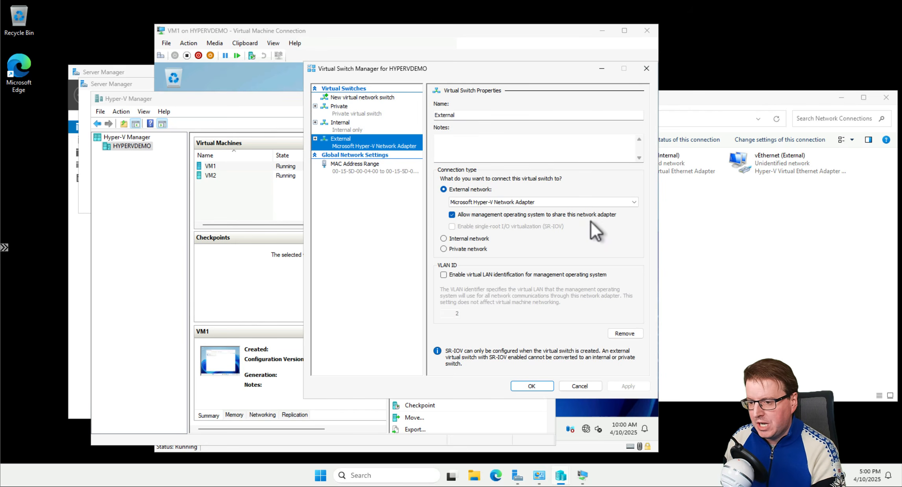
click(547, 385)
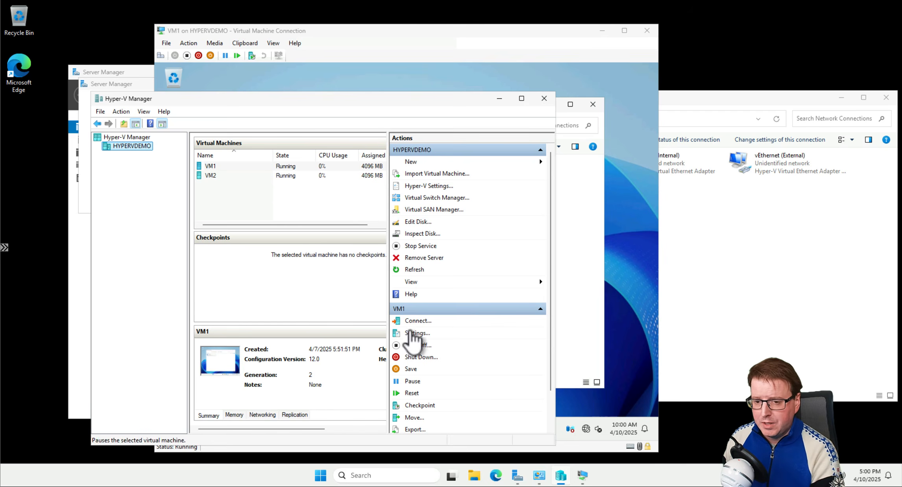
Examine the MAC address spoofing option in the advanced features of VM1's network adapter, then cancel the settings
right_click(267, 167)
click(295, 189)
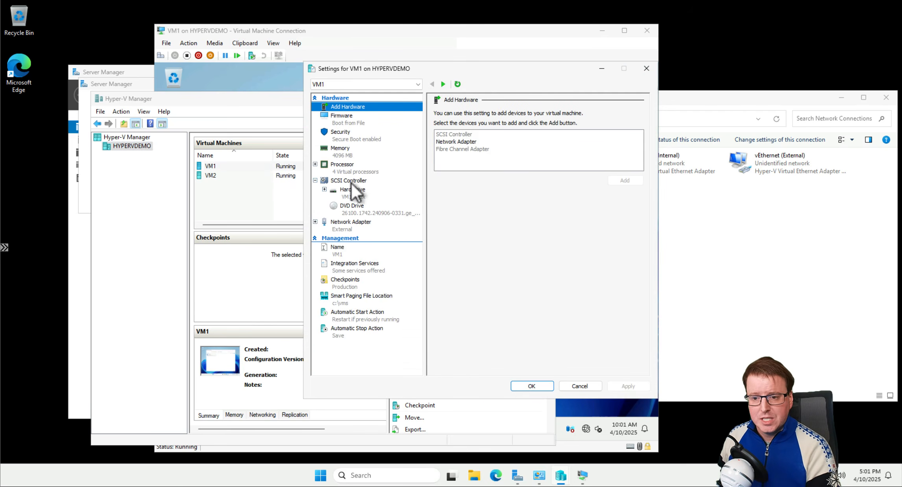
click(314, 223)
click(315, 221)
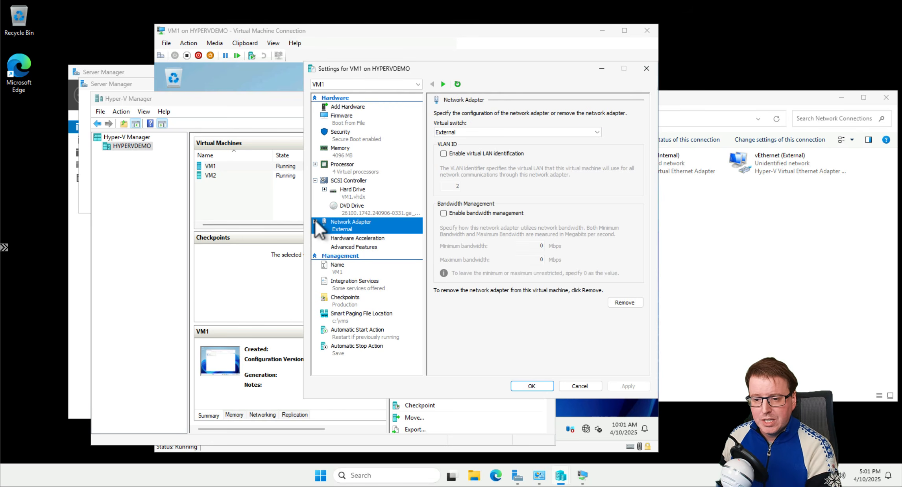
click(348, 246)
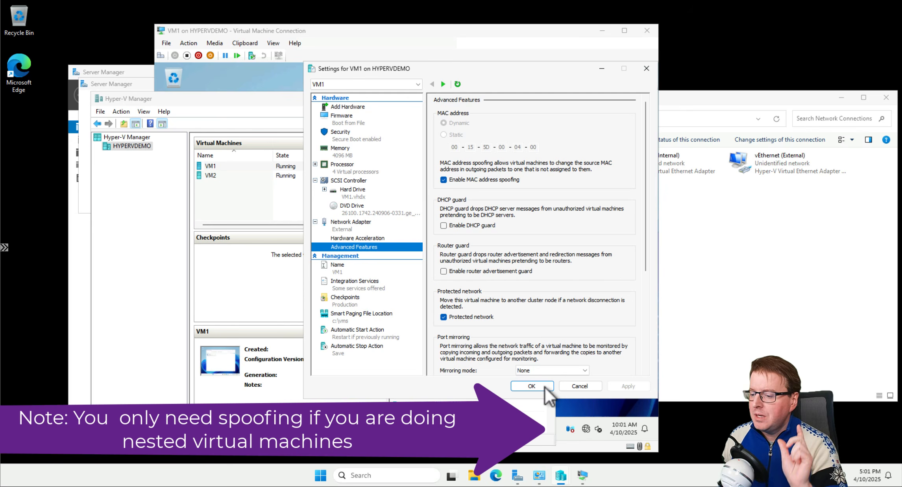
click(579, 386)
Return to the VM1 connection and inspect the network connection details of its Ethernet adapter
click(513, 64)
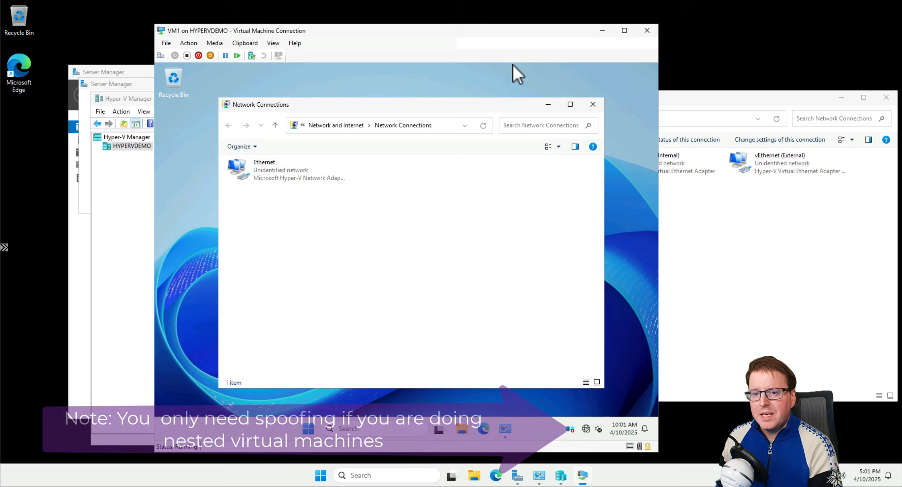
click(167, 84)
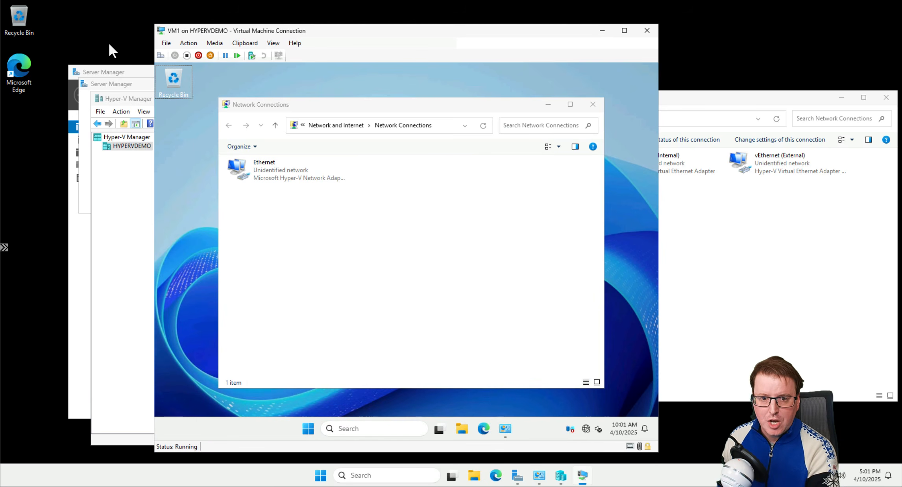
drag(123, 61, 199, 111)
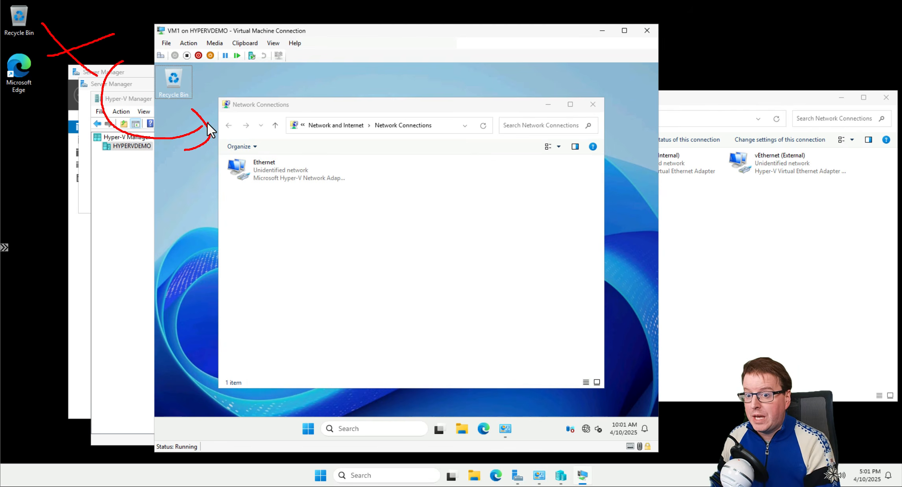
click(274, 170)
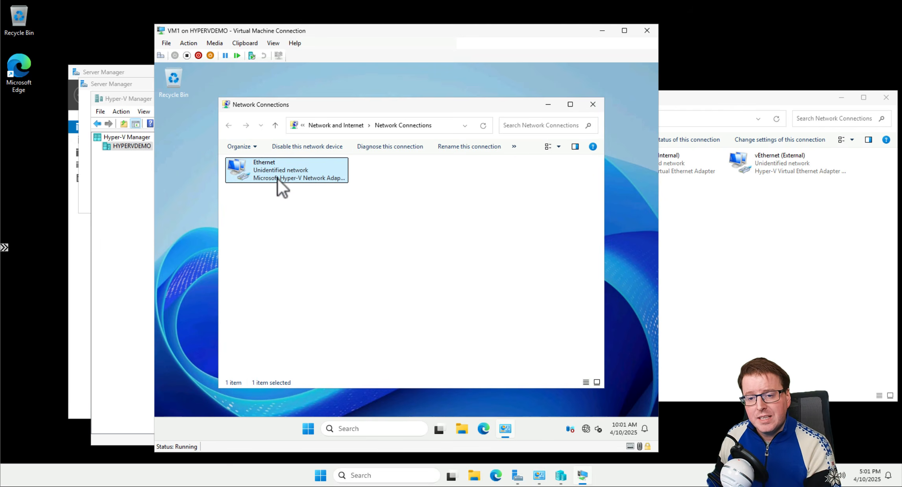
right_click(257, 164)
click(282, 185)
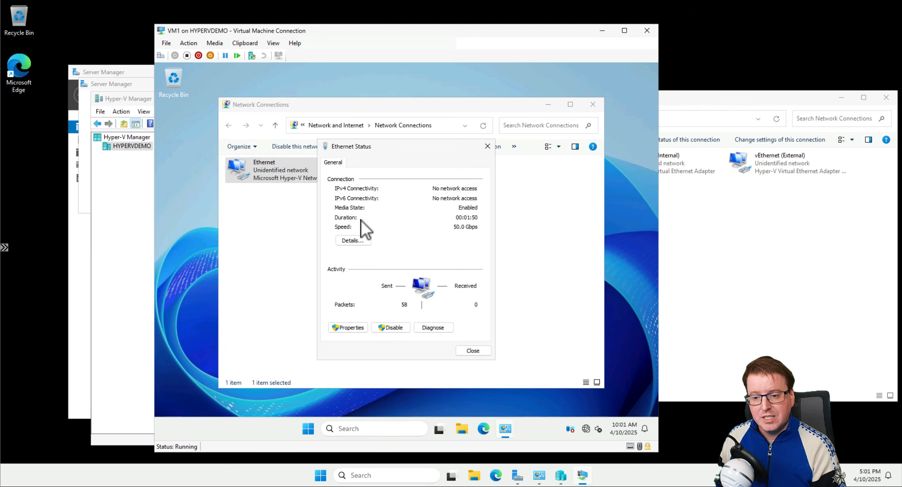
click(364, 237)
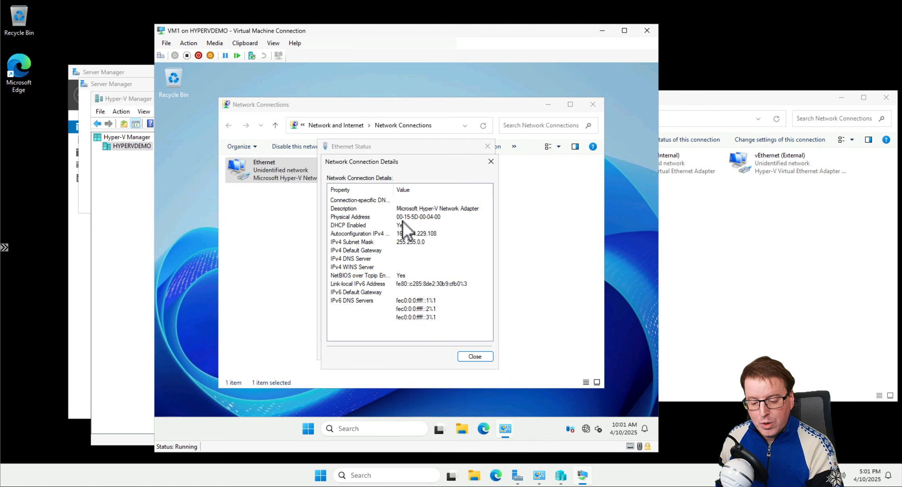
drag(428, 211, 402, 194)
drag(688, 38, 723, 70)
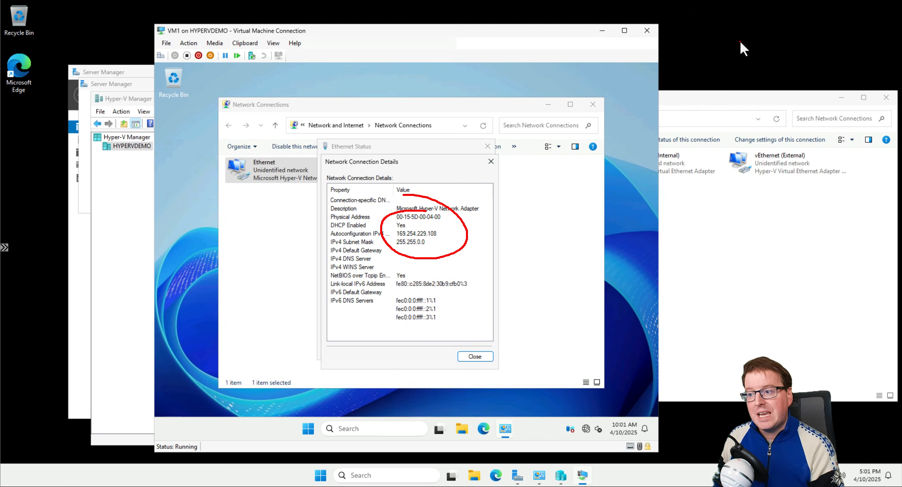
drag(739, 41, 675, 67)
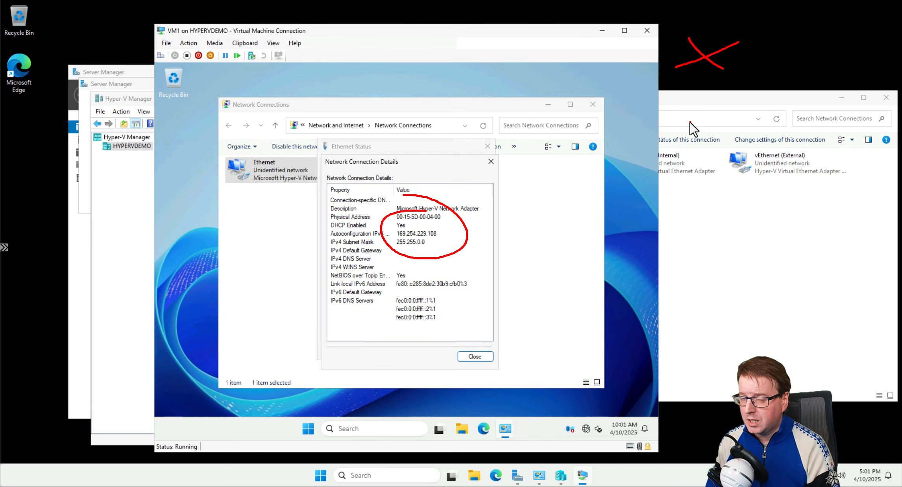
key(Escape)
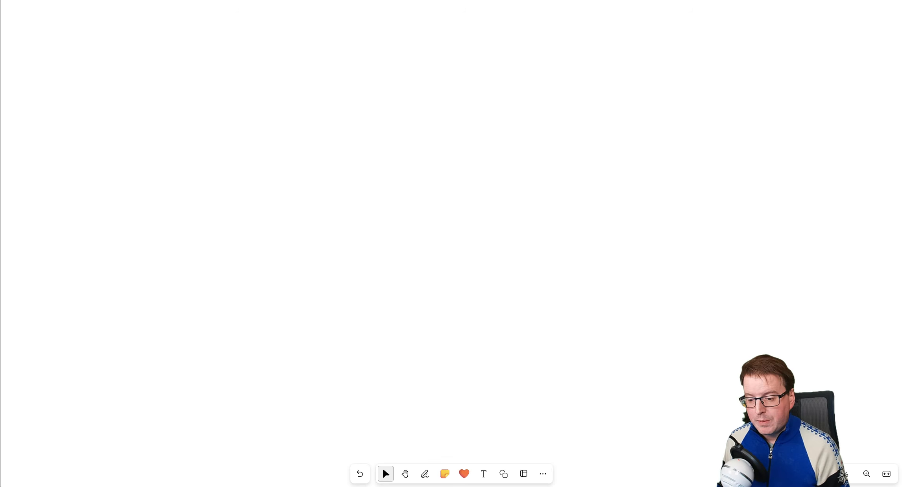
Handwrite the heading "onsite" in blue on the blank whiteboard
click(424, 473)
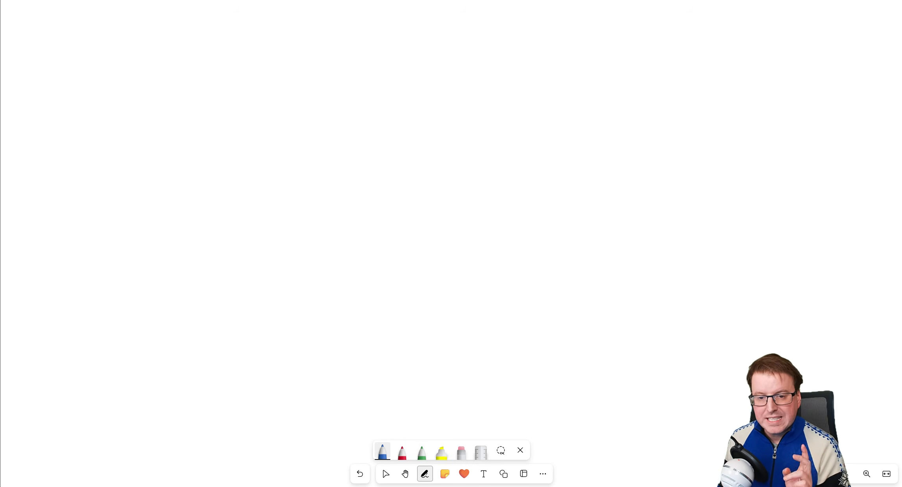
mouse_move(118, 36)
mouse_down()
mouse_move(114, 53)
mouse_move(118, 37)
mouse_up()
drag(130, 36, 142, 50)
drag(159, 35, 151, 50)
mouse_move(171, 36)
mouse_down()
mouse_move(171, 50)
mouse_move(185, 49)
mouse_move(191, 36)
mouse_up()
drag(196, 41, 210, 45)
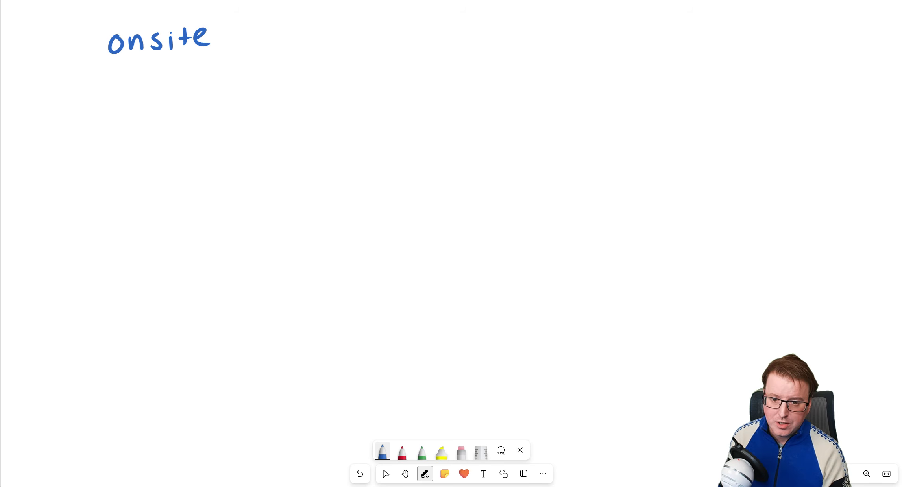
Draw a large blue rectangle below the heading and label it Host and HV inside
mouse_move(107, 136)
mouse_down()
mouse_move(111, 316)
mouse_move(352, 325)
mouse_move(393, 149)
mouse_move(225, 106)
mouse_move(114, 104)
mouse_move(111, 135)
mouse_up()
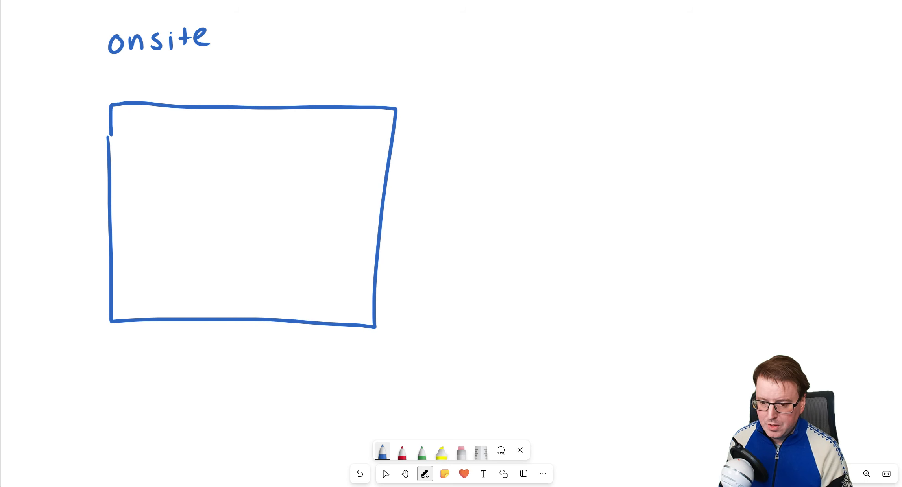
drag(306, 295, 306, 312)
mouse_move(313, 295)
mouse_down()
mouse_move(313, 314)
mouse_move(315, 304)
mouse_up()
drag(323, 297, 325, 314)
mouse_move(340, 296)
mouse_down()
mouse_move(341, 315)
mouse_move(347, 304)
mouse_up()
drag(182, 255, 182, 271)
mouse_move(193, 253)
mouse_down()
mouse_move(193, 272)
mouse_move(192, 263)
mouse_up()
drag(196, 256, 211, 258)
Draw two smaller blue boxes labelled VM 1 and VM2 inside the host rectangle, undoing the stray stroke
mouse_move(138, 147)
mouse_down()
mouse_move(166, 212)
mouse_move(149, 141)
mouse_move(162, 120)
mouse_move(206, 132)
mouse_up()
mouse_move(289, 148)
mouse_down()
mouse_move(340, 216)
mouse_move(289, 148)
mouse_move(307, 125)
mouse_move(345, 141)
mouse_up()
key(ctrl+z)
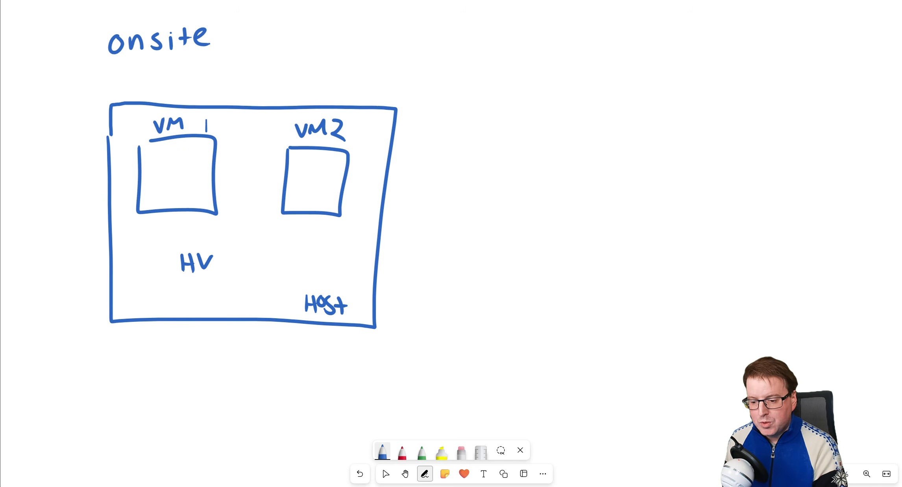
Erase the HV label and write "switch" in red between and below the two VM boxes
click(461, 451)
mouse_move(181, 263)
mouse_down()
mouse_move(213, 262)
mouse_move(205, 257)
mouse_move(238, 246)
mouse_up()
click(401, 452)
drag(239, 247, 248, 258)
click(240, 241)
drag(241, 246, 268, 259)
Connect both VM boxes to the switch in red and draw an arrow from it to a box on the host's lower edge
drag(200, 216, 221, 236)
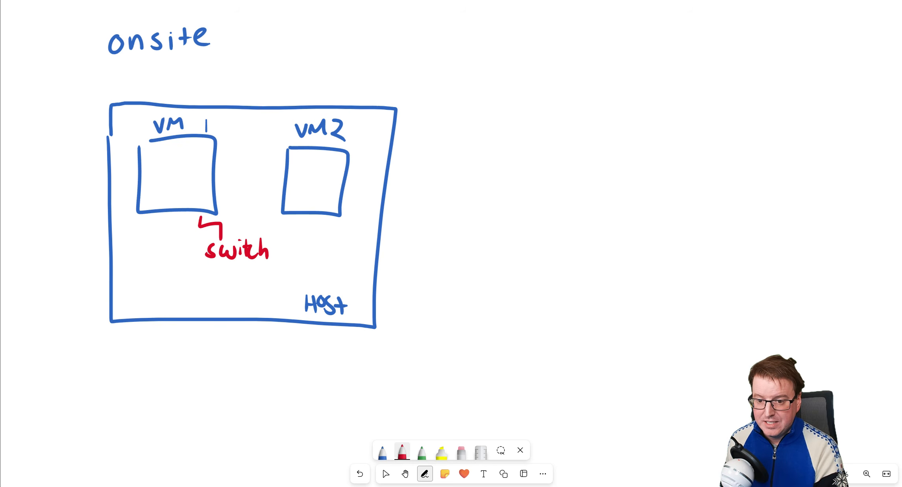
drag(289, 215, 252, 237)
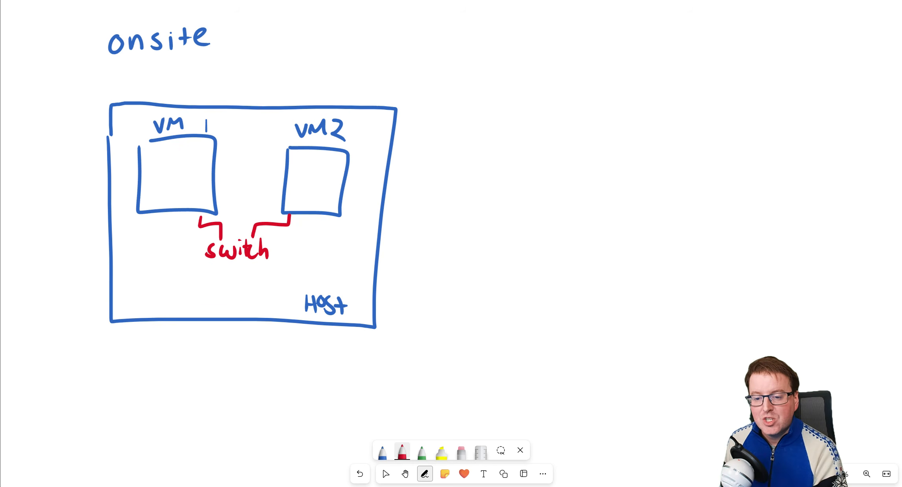
mouse_move(241, 260)
mouse_down()
mouse_move(230, 317)
mouse_move(239, 309)
mouse_move(212, 345)
mouse_move(269, 320)
mouse_up()
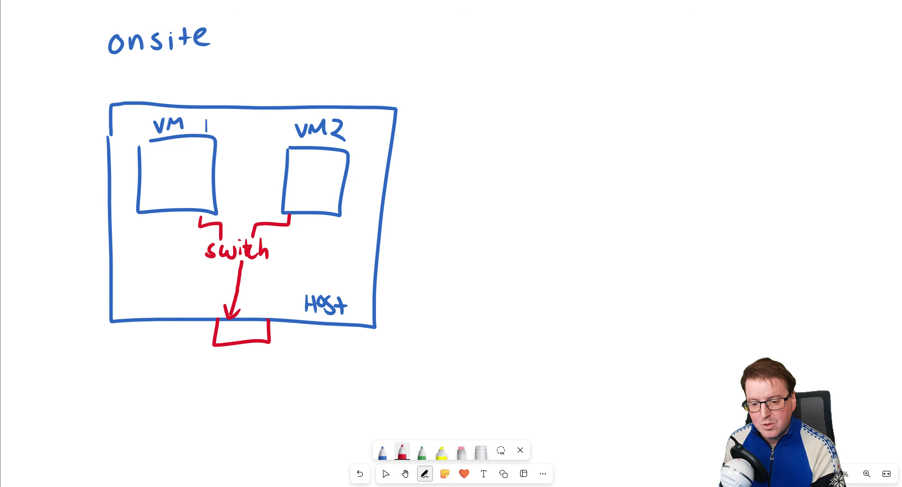
Label the box on the host's edge NIC and link it to a boxed "Switch" drawn outside the host
mouse_move(224, 339)
mouse_down()
mouse_move(226, 323)
mouse_move(239, 323)
mouse_up()
drag(243, 321, 242, 337)
mouse_move(260, 321)
mouse_down()
mouse_move(263, 379)
mouse_move(280, 376)
mouse_move(275, 389)
mouse_up()
mouse_move(293, 378)
mouse_down()
mouse_move(303, 389)
mouse_move(314, 372)
mouse_up()
click(322, 368)
drag(322, 378, 328, 384)
mouse_move(323, 372)
mouse_down()
mouse_move(337, 370)
mouse_move(342, 385)
mouse_move(366, 382)
mouse_up()
mouse_move(273, 361)
mouse_down()
mouse_move(269, 404)
mouse_move(368, 402)
mouse_move(331, 348)
mouse_move(275, 360)
mouse_up()
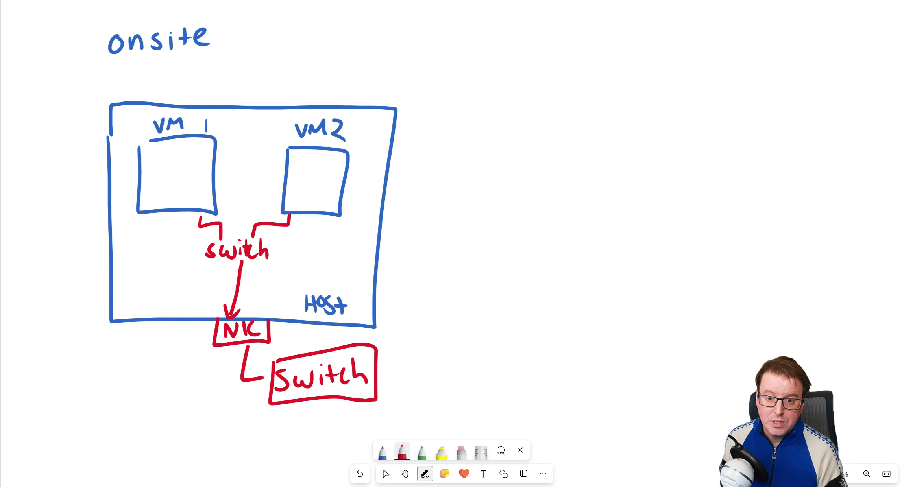
Write "DHCP" in red inside the VM 1 box of the onsite diagram
drag(148, 156, 150, 167)
mouse_move(148, 157)
mouse_down()
mouse_move(151, 167)
mouse_move(164, 163)
mouse_up()
drag(168, 150, 169, 156)
drag(174, 148, 178, 155)
drag(181, 152, 185, 152)
Write "DHCP" in red outside the host beside the boxed Switch, undoing the misplaced first stroke
mouse_move(411, 336)
mouse_down()
mouse_move(412, 353)
mouse_move(409, 346)
mouse_up()
key(ctrl+z)
key(ctrl+z)
mouse_move(408, 326)
mouse_down()
mouse_move(423, 335)
mouse_move(410, 346)
mouse_up()
mouse_move(432, 325)
mouse_down()
mouse_move(432, 343)
mouse_move(441, 334)
mouse_up()
drag(442, 326, 453, 339)
drag(460, 325, 461, 337)
drag(460, 324, 462, 333)
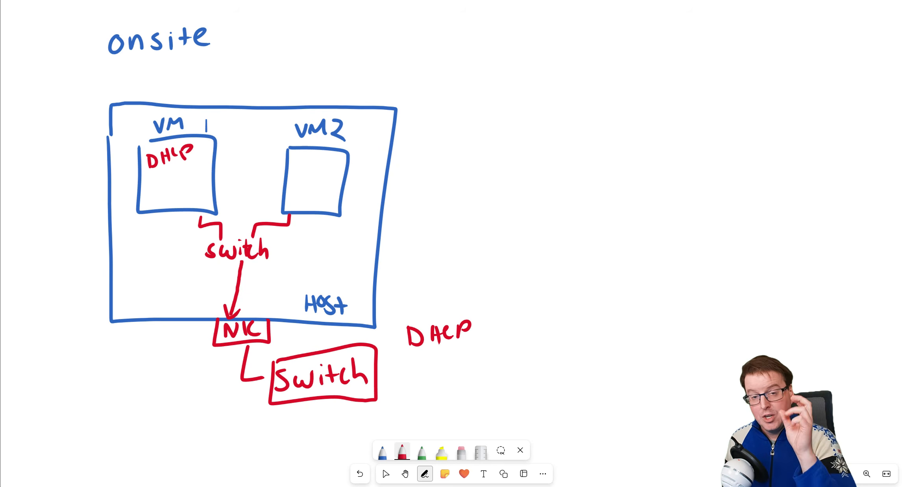
Write "L2" in green inside the host, just above the NIC
click(421, 451)
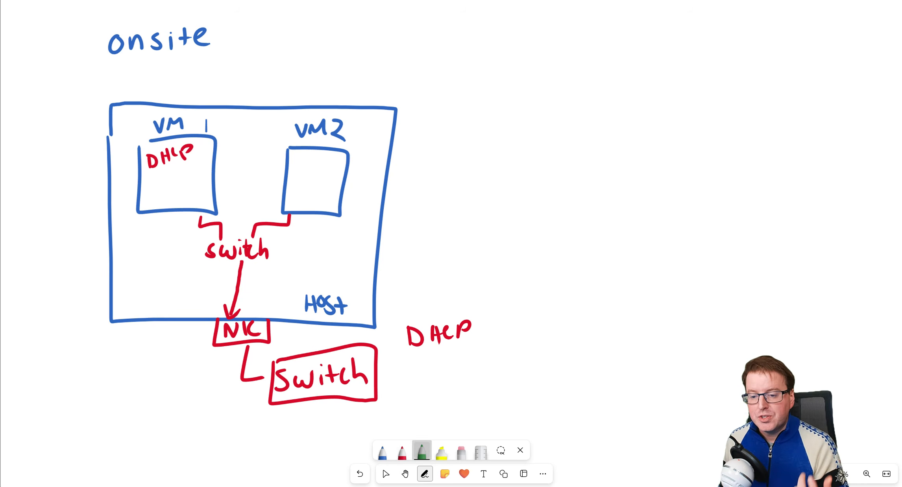
drag(258, 291, 275, 301)
drag(277, 280, 291, 292)
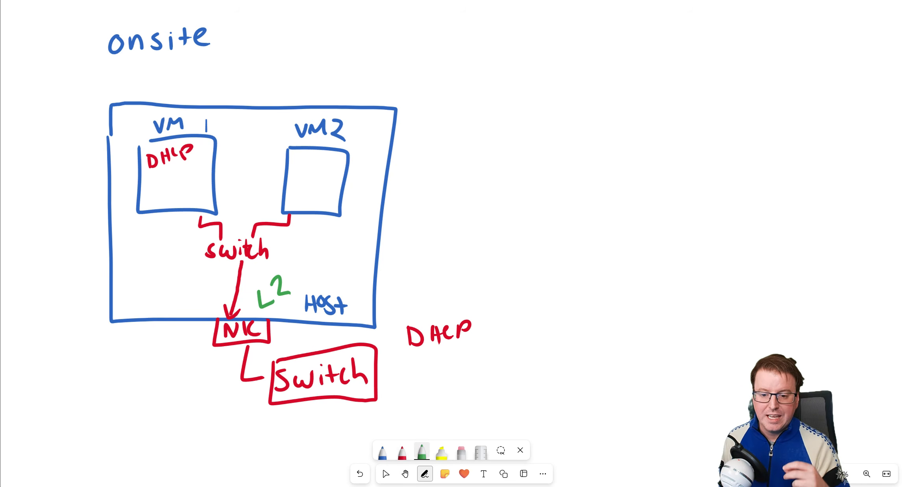
Circle the NIC and outer Switch area with a large green ellipse and label it "AZURE"
mouse_move(395, 341)
mouse_down()
mouse_move(240, 331)
mouse_move(185, 420)
mouse_move(492, 341)
mouse_move(375, 325)
mouse_up()
drag(425, 381, 441, 374)
mouse_move(440, 361)
mouse_down()
mouse_move(459, 376)
mouse_move(475, 366)
mouse_up()
mouse_move(474, 376)
mouse_down()
mouse_move(481, 356)
mouse_move(486, 371)
mouse_up()
drag(494, 356, 496, 370)
drag(490, 352, 503, 356)
drag(496, 369, 504, 367)
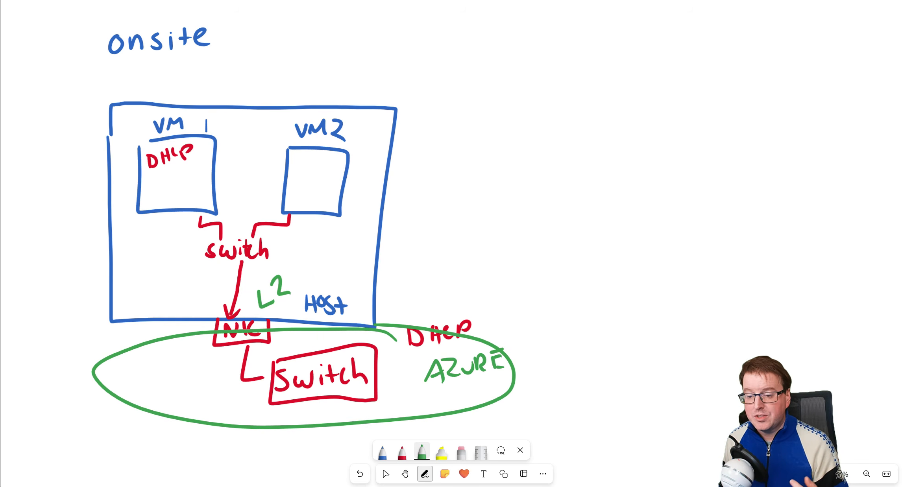
Undo the green path drawn from the outer Switch to VM 1 and draw one that turns back just above the NIC
mouse_move(265, 386)
mouse_down()
mouse_move(248, 380)
mouse_move(232, 242)
mouse_move(173, 200)
mouse_move(183, 193)
mouse_up()
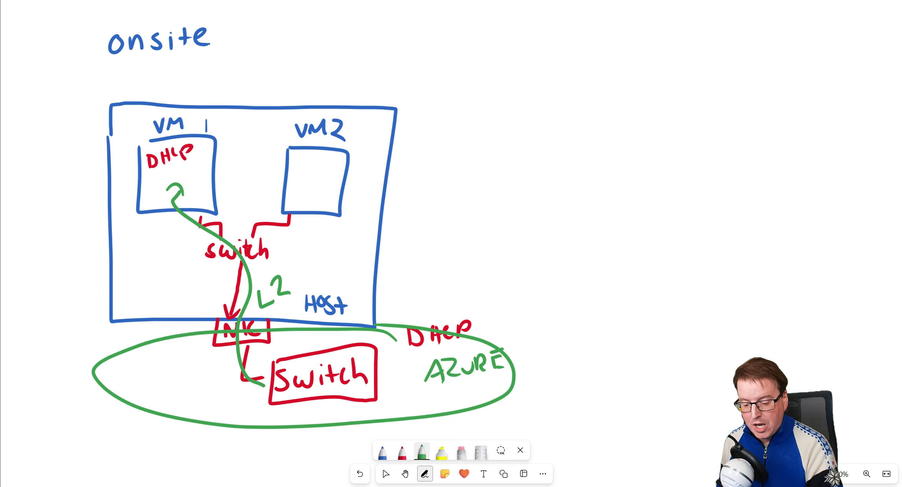
key(ctrl+z)
key(ctrl+z)
key(ctrl+z)
key(ctrl+z)
mouse_move(265, 383)
mouse_down()
mouse_move(250, 371)
mouse_move(293, 294)
mouse_move(286, 322)
mouse_up()
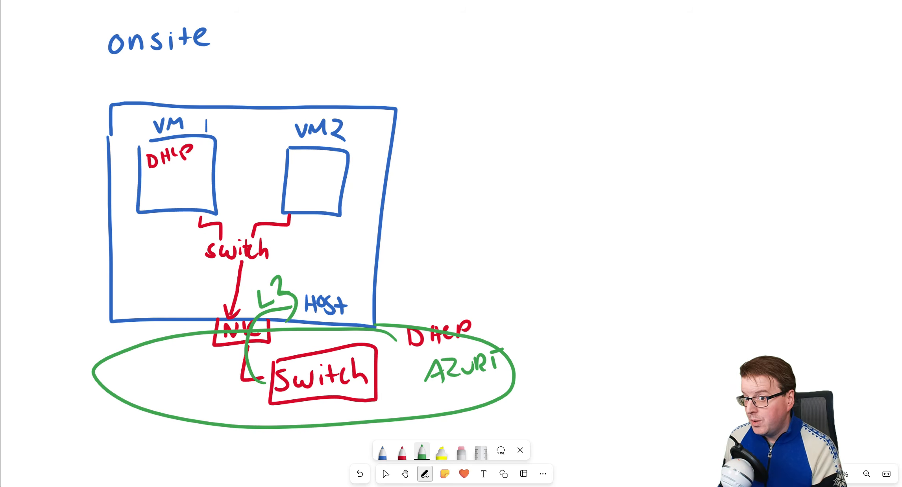
Write the heading "Internal" in green on an empty canvas area beside the onsite diagram
click(405, 474)
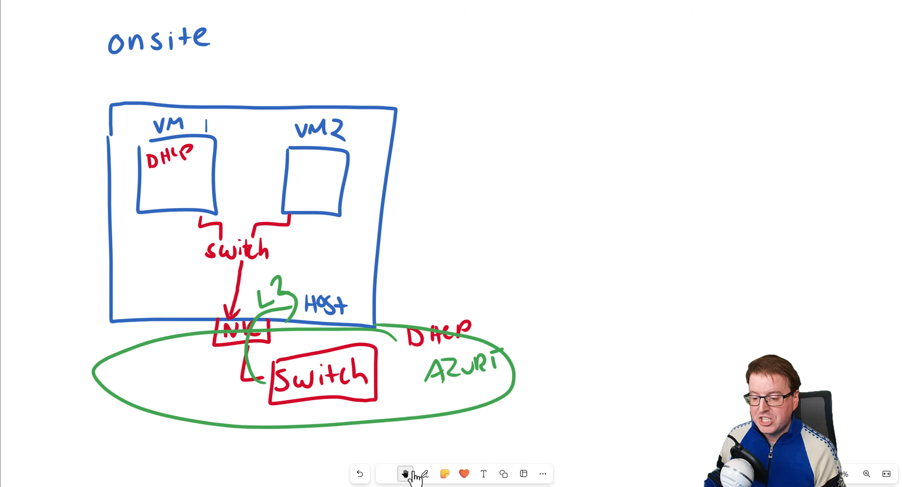
mouse_move(622, 352)
mouse_down()
mouse_move(535, 358)
mouse_move(162, 336)
mouse_up()
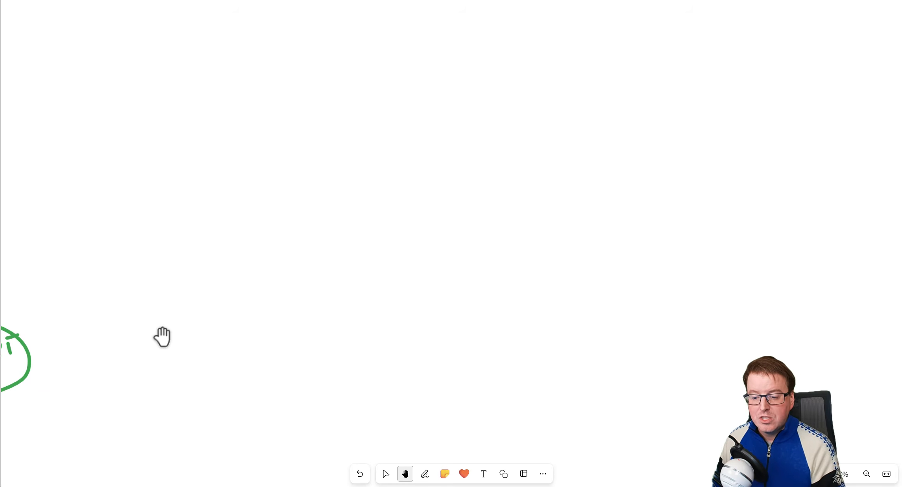
key(alt+w)
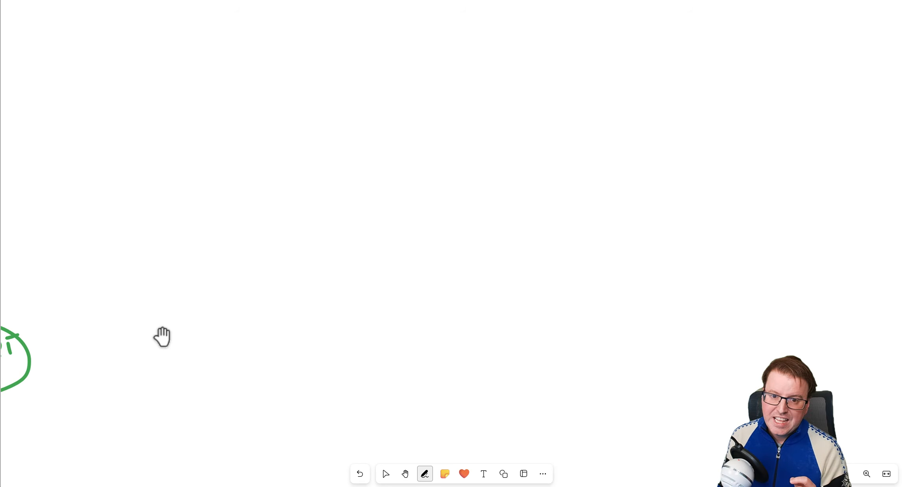
drag(111, 35, 109, 65)
drag(120, 49, 132, 63)
drag(141, 49, 141, 63)
drag(135, 54, 149, 55)
drag(152, 58, 215, 70)
drag(216, 65, 231, 73)
Draw two green boxes labelled VM1 and VM2 side by side below the Internal heading
mouse_move(192, 149)
mouse_down()
mouse_move(191, 206)
mouse_move(271, 138)
mouse_move(221, 152)
mouse_up()
mouse_move(228, 149)
mouse_down()
mouse_move(222, 164)
mouse_move(242, 162)
mouse_up()
drag(249, 153, 251, 165)
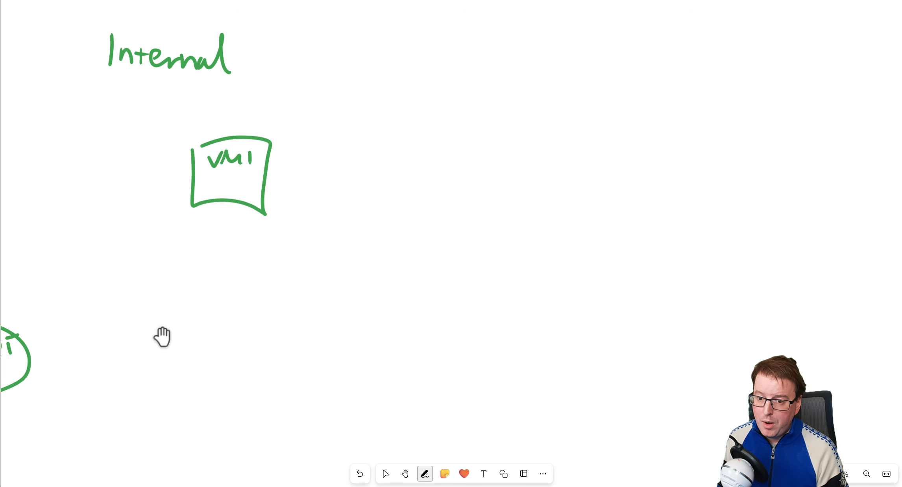
mouse_move(355, 147)
mouse_down()
mouse_move(341, 217)
mouse_move(394, 136)
mouse_move(364, 143)
mouse_up()
drag(368, 165, 411, 176)
Enclose both VM boxes in a large green rectangle and label it "AZURE VM" outside its edge
mouse_move(135, 110)
mouse_down()
mouse_move(343, 319)
mouse_move(527, 76)
mouse_move(164, 109)
mouse_up()
mouse_move(516, 190)
mouse_down()
mouse_move(536, 187)
mouse_move(533, 168)
mouse_up()
mouse_move(540, 153)
mouse_down()
mouse_move(558, 176)
mouse_move(574, 151)
mouse_up()
mouse_move(577, 165)
mouse_down()
mouse_move(582, 156)
mouse_move(590, 166)
mouse_up()
mouse_move(598, 161)
mouse_down()
mouse_move(608, 141)
mouse_move(614, 160)
mouse_up()
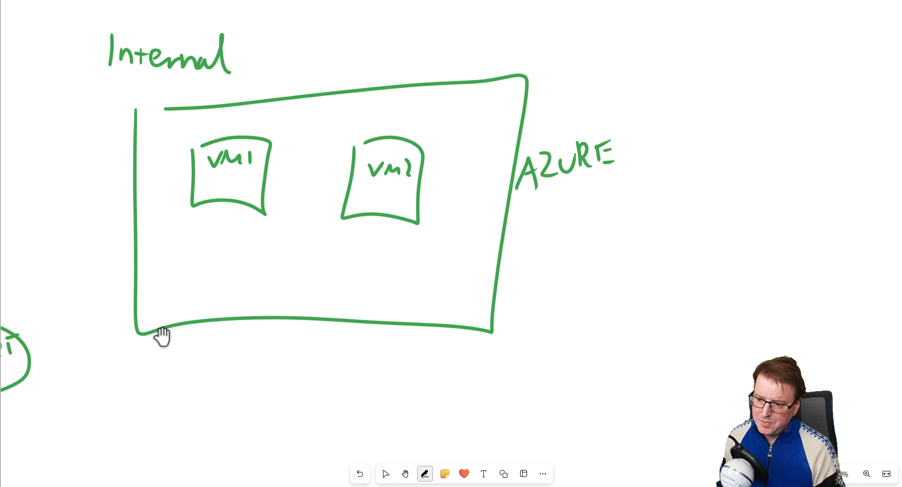
drag(545, 204, 565, 198)
drag(566, 198, 594, 203)
In blue, connect both VMs to "Int", link that to a boxed "NAT", and write "new-netnat" beside it
click(424, 473)
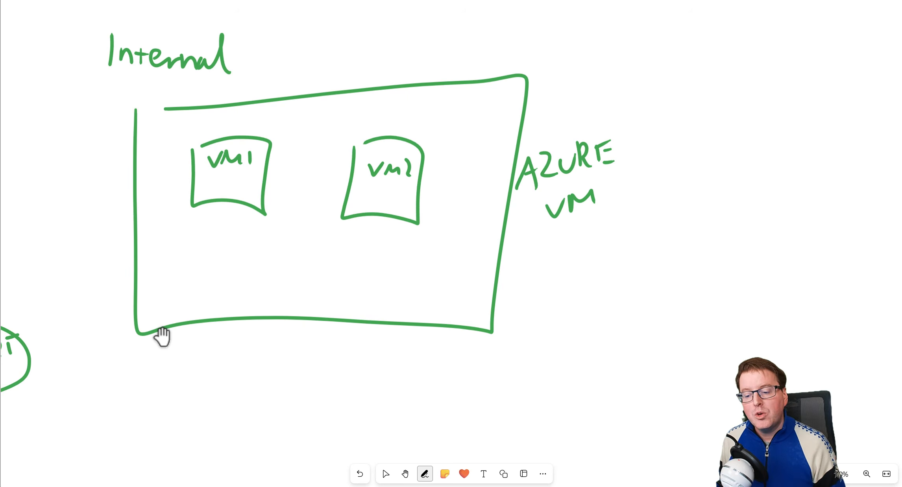
click(382, 452)
drag(222, 202, 273, 244)
drag(280, 241, 290, 229)
drag(293, 232, 311, 232)
mouse_move(358, 217)
mouse_down()
mouse_move(359, 236)
mouse_move(329, 238)
mouse_move(265, 299)
mouse_move(317, 276)
mouse_move(265, 279)
mouse_move(302, 296)
mouse_move(414, 267)
mouse_move(417, 280)
mouse_up()
mouse_move(419, 274)
mouse_down()
mouse_move(428, 267)
mouse_move(434, 276)
mouse_up()
mouse_move(431, 269)
mouse_down()
mouse_move(454, 271)
mouse_move(483, 257)
mouse_up()
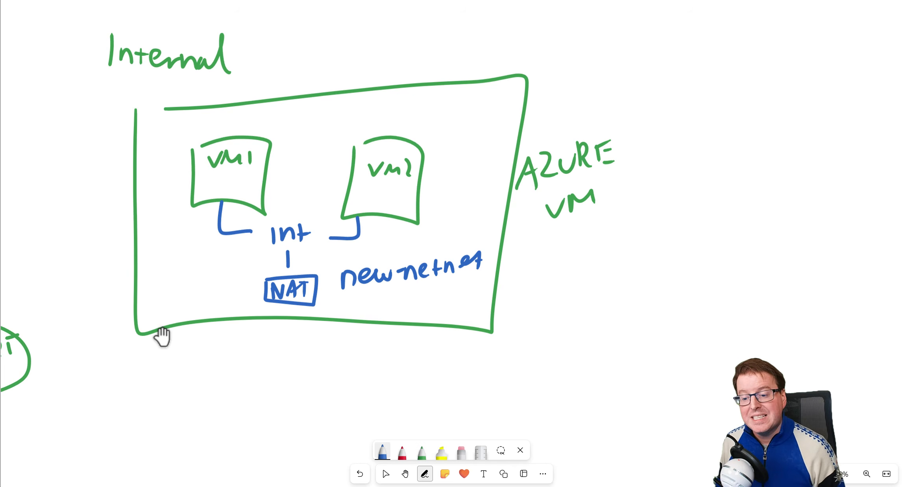
Draw a red line from the NAT box out of the Azure VM to a red cloud labelled "AZURE"
click(402, 452)
mouse_move(278, 300)
mouse_down()
mouse_move(346, 296)
mouse_move(339, 352)
mouse_move(293, 439)
mouse_move(393, 366)
mouse_move(350, 364)
mouse_up()
mouse_move(283, 399)
mouse_down()
mouse_move(311, 373)
mouse_move(335, 387)
mouse_move(366, 377)
mouse_up()
mouse_move(380, 383)
mouse_down()
mouse_move(382, 393)
mouse_move(390, 370)
mouse_up()
drag(379, 383, 389, 381)
drag(383, 393, 399, 391)
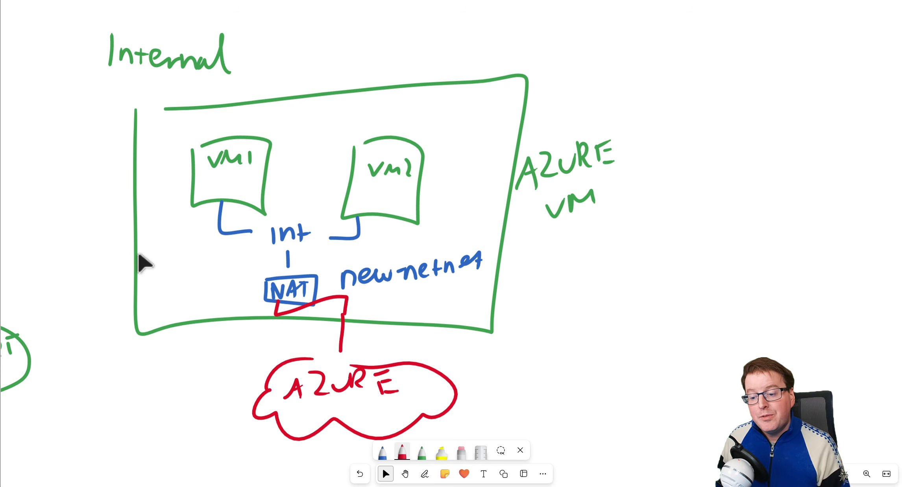
Bring the onsite diagram back into view to compare it with the internal one
click(405, 474)
drag(170, 327, 583, 360)
drag(420, 301, 553, 291)
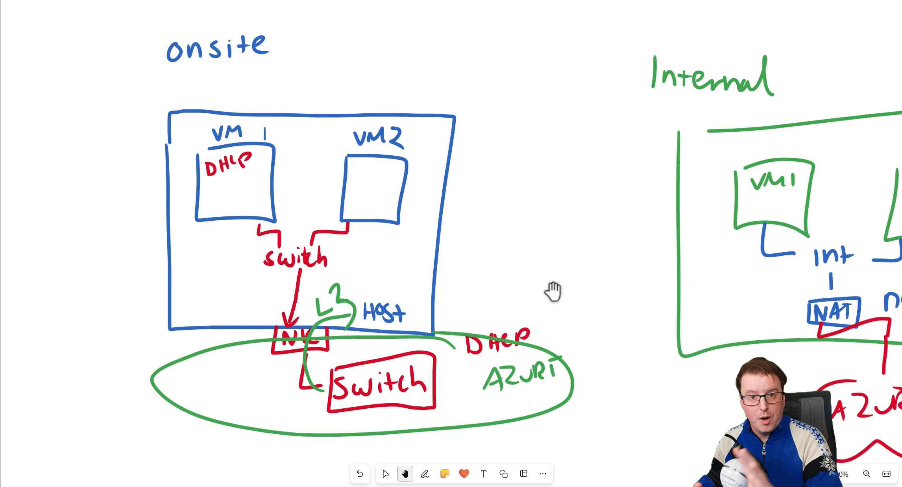